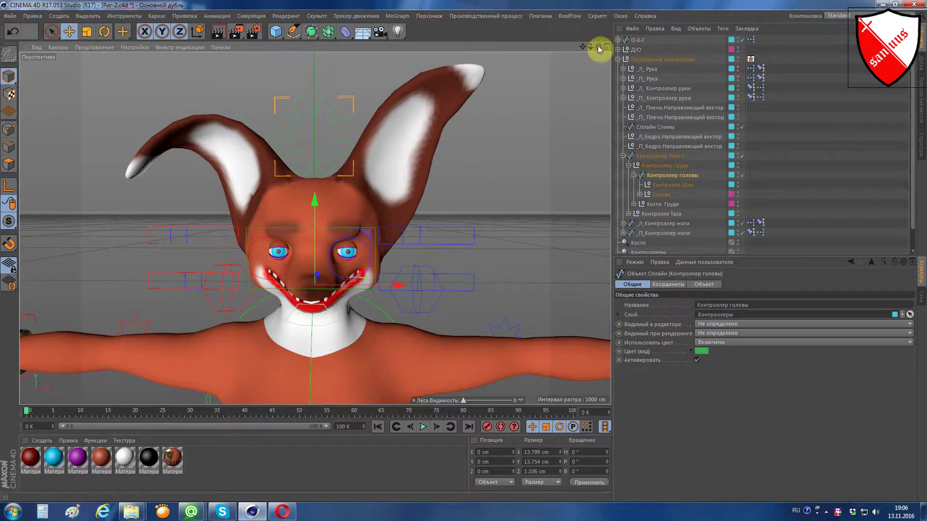
- Turn the view toward the head and select the О-К-Г eye controller in the Object Manager
drag(597, 46, 598, 68)
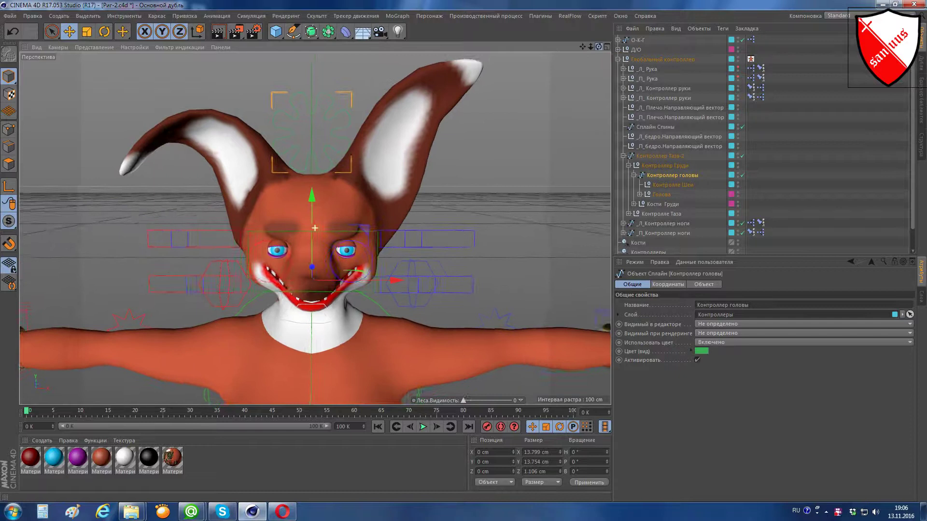
click(618, 40)
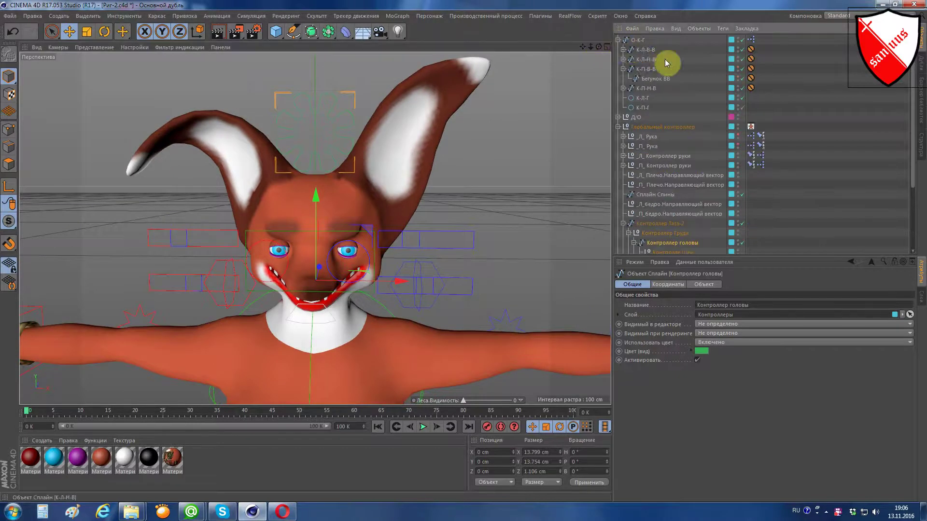
click(617, 40)
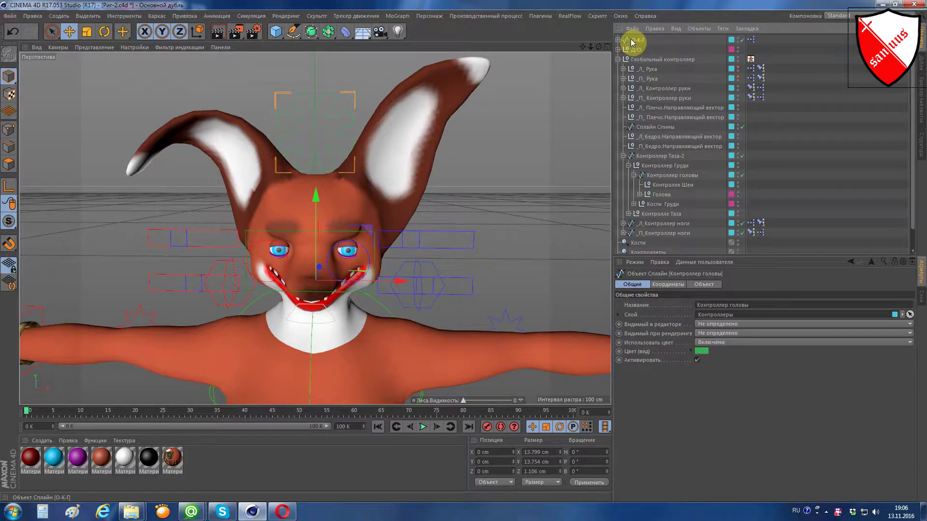
click(631, 41)
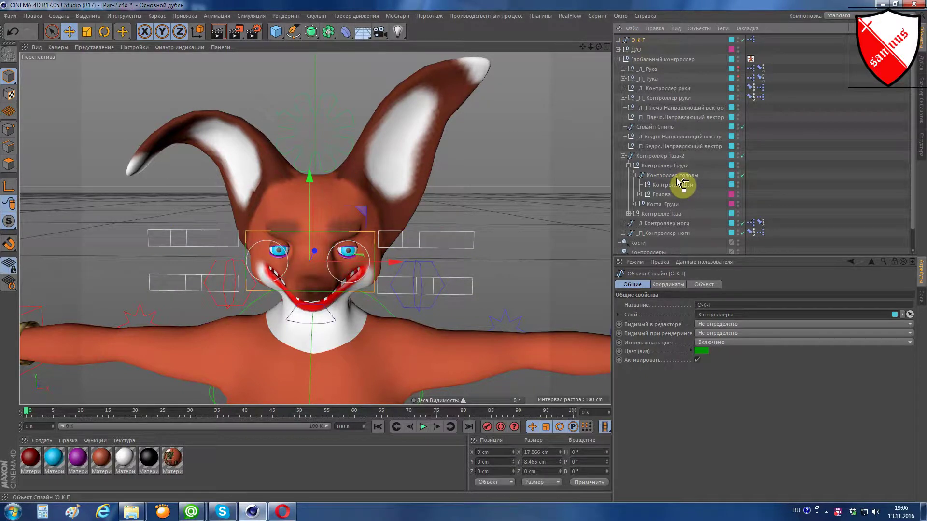
- Parent О-К-Г under Контроллер головы, then rotate the head to check the eyes follow
drag(677, 179, 676, 179)
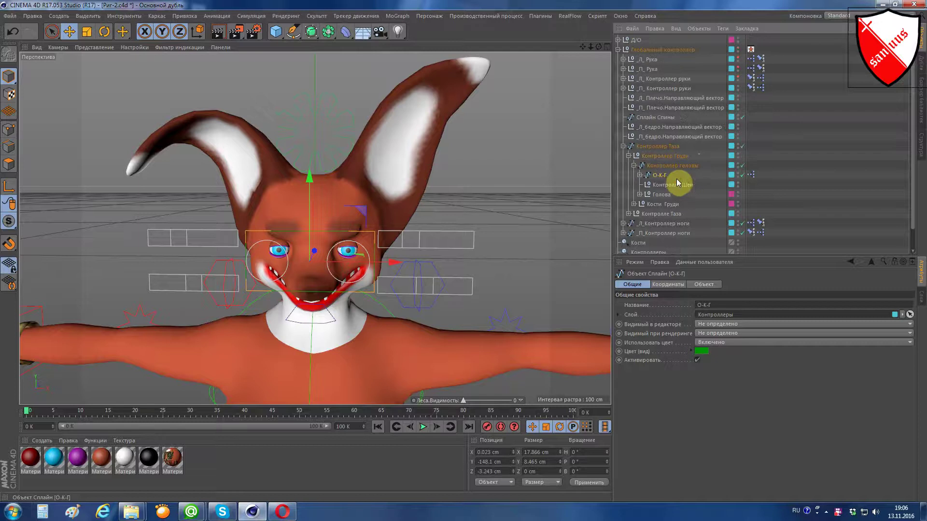
click(331, 112)
click(104, 32)
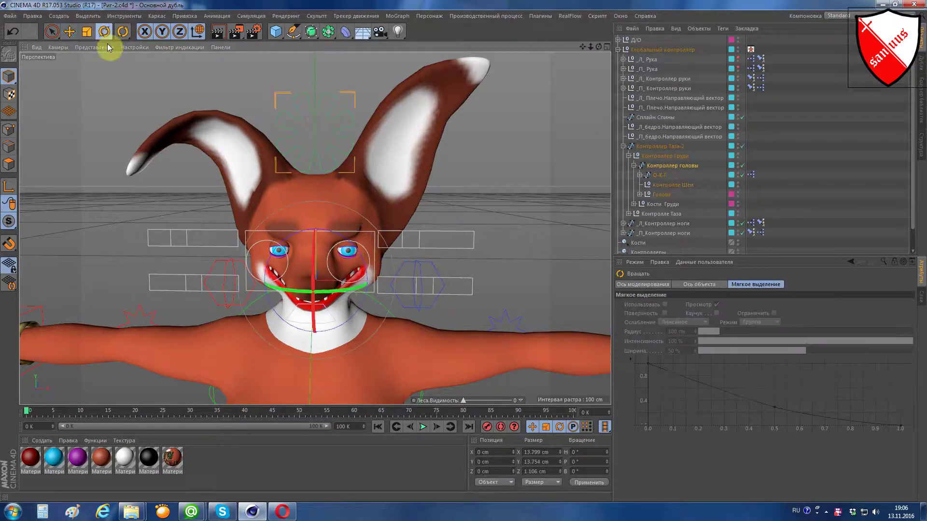
mouse_move(345, 288)
mouse_down()
mouse_move(310, 290)
mouse_move(388, 291)
mouse_move(304, 289)
mouse_move(400, 288)
mouse_up()
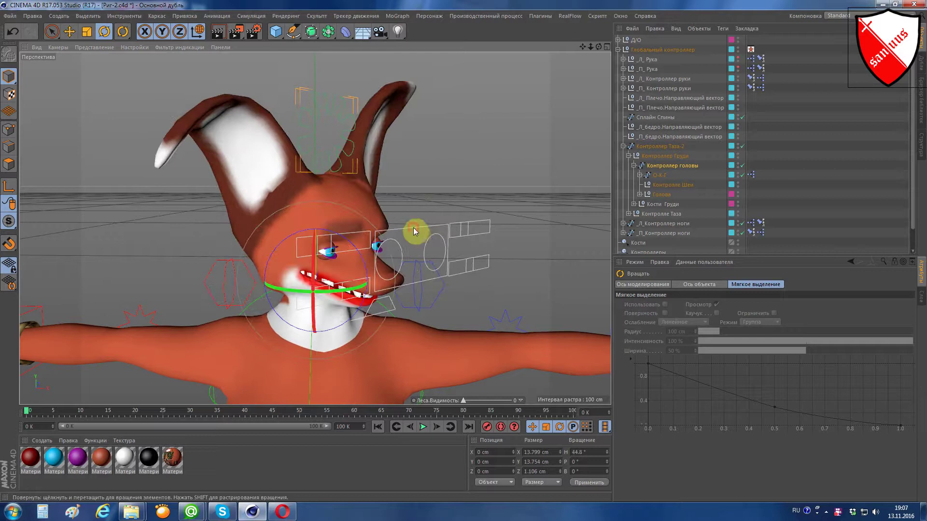
- Test-raise the eye controller about 4.9 cm, then undo both test moves
click(413, 227)
click(69, 31)
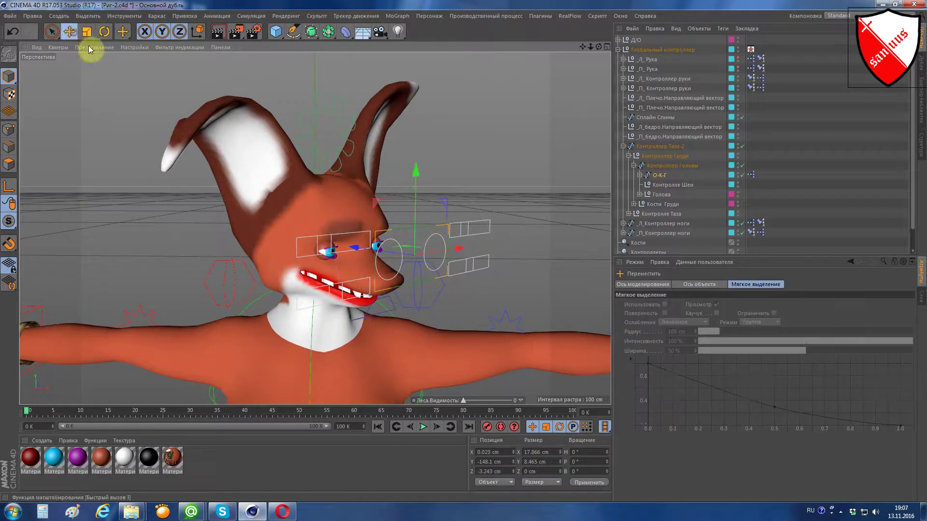
mouse_move(418, 182)
mouse_down()
mouse_move(411, 145)
mouse_move(414, 194)
mouse_move(406, 149)
mouse_move(407, 183)
mouse_move(407, 159)
mouse_move(406, 173)
mouse_up()
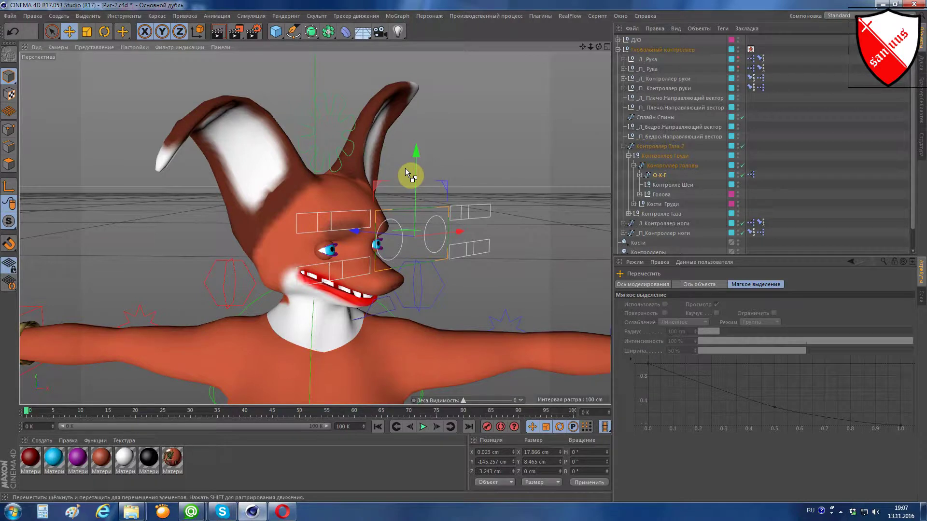
key(ctrl+z)
key(ctrl+z)
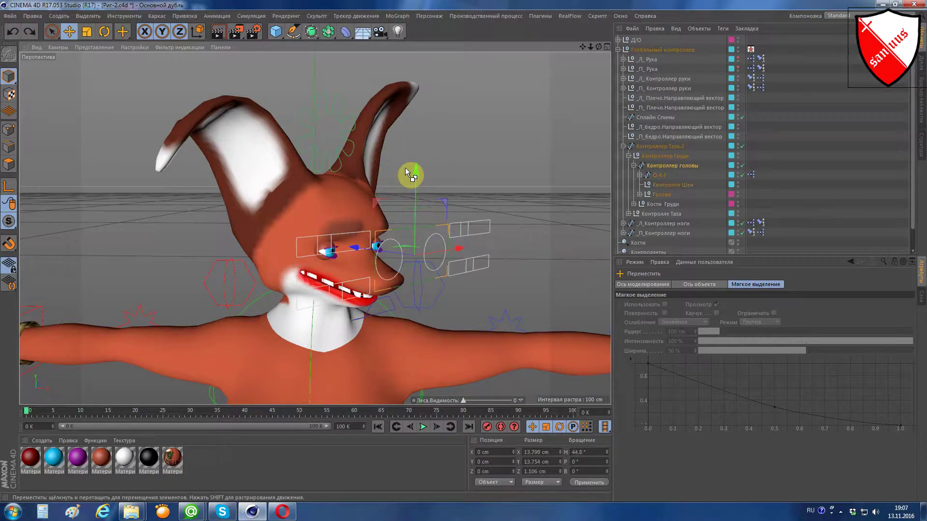
key(ctrl+z)
key(ctrl+z)
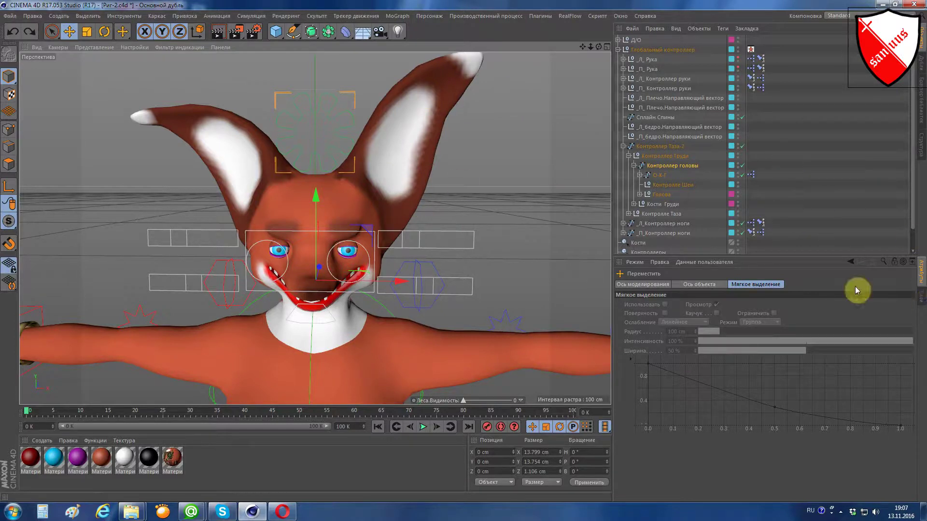
- Hide the Контроллеры layer in the viewport, switch to the 'Мой Modeling' layout, and collapse Глобальный контроллер
click(922, 296)
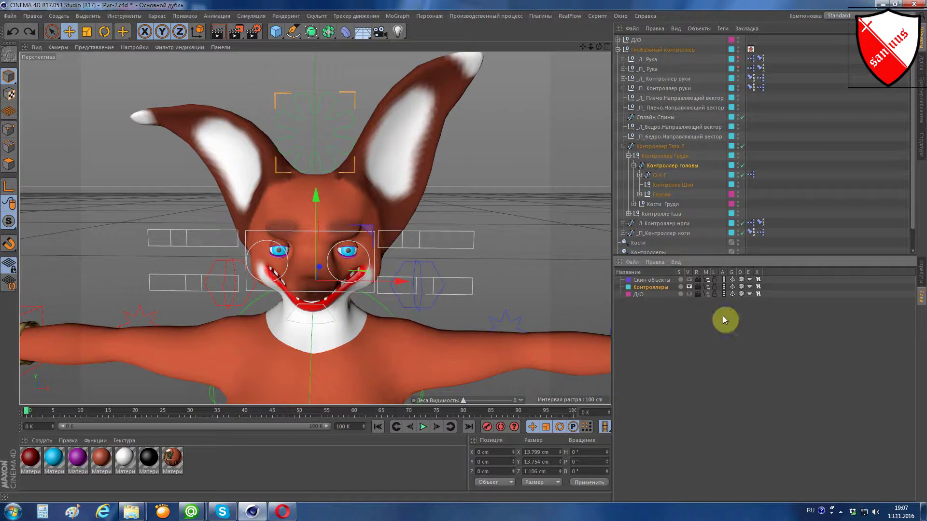
click(690, 287)
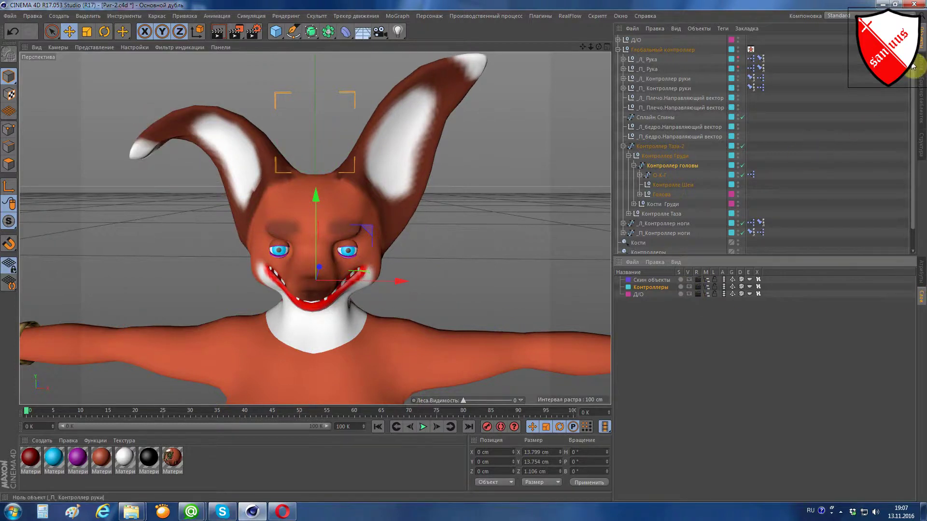
click(842, 15)
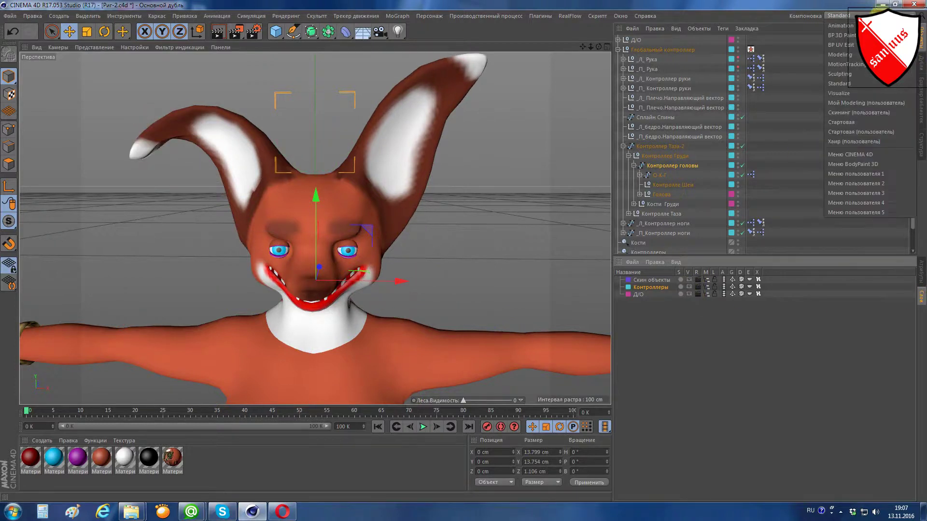
click(873, 103)
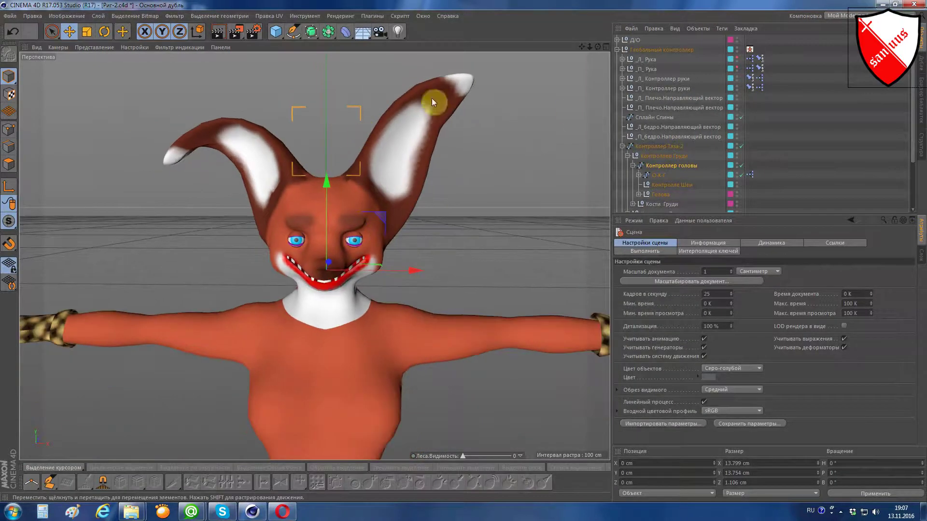
click(616, 49)
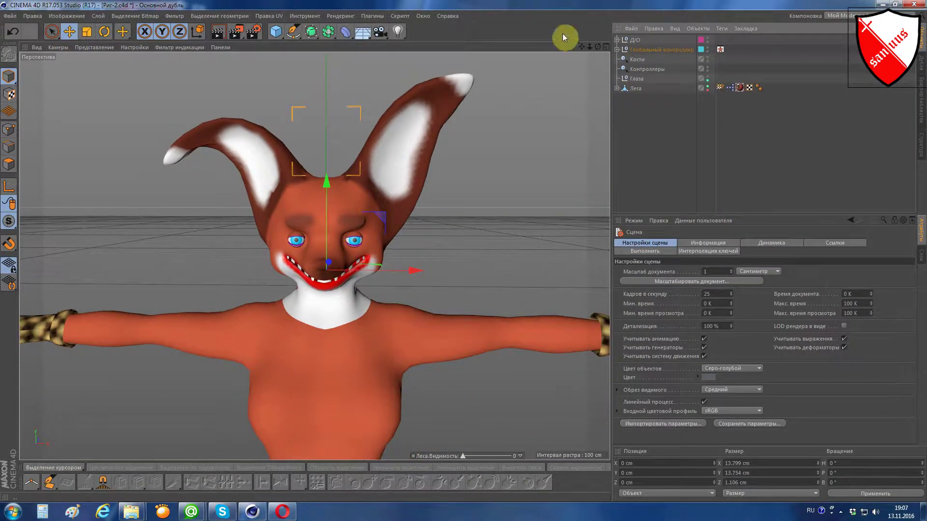
click(283, 513)
- Flip through the toon face expressions search tabs and close the unavailable Pinterest page
scroll(372, 439, down, 5)
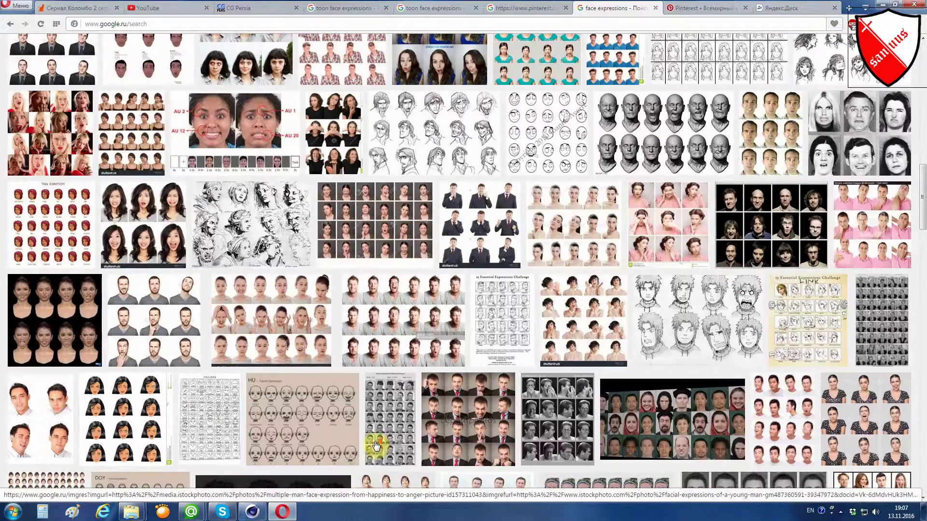
scroll(407, 353, up, 2)
scroll(382, 217, up, 2)
scroll(352, 92, up, 5)
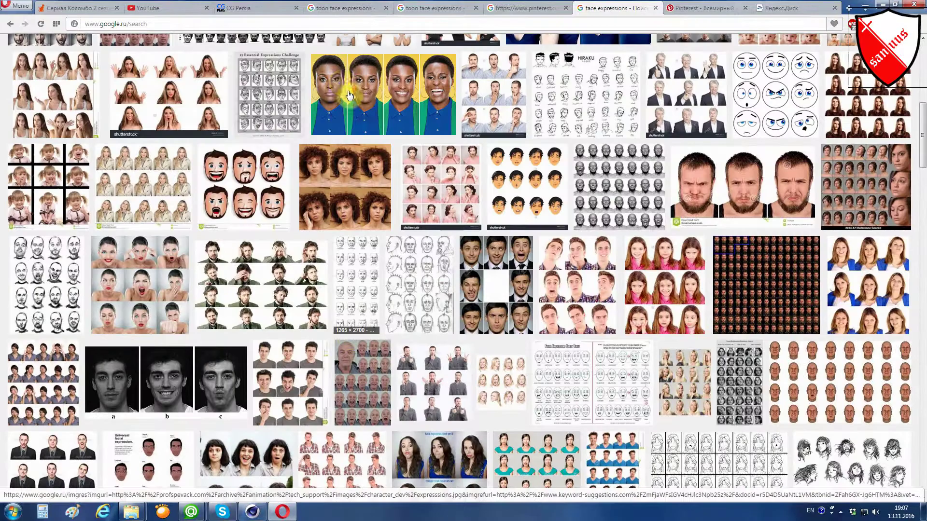
scroll(337, 49, up, 5)
scroll(338, 49, up, 3)
click(340, 8)
scroll(347, 194, up, 3)
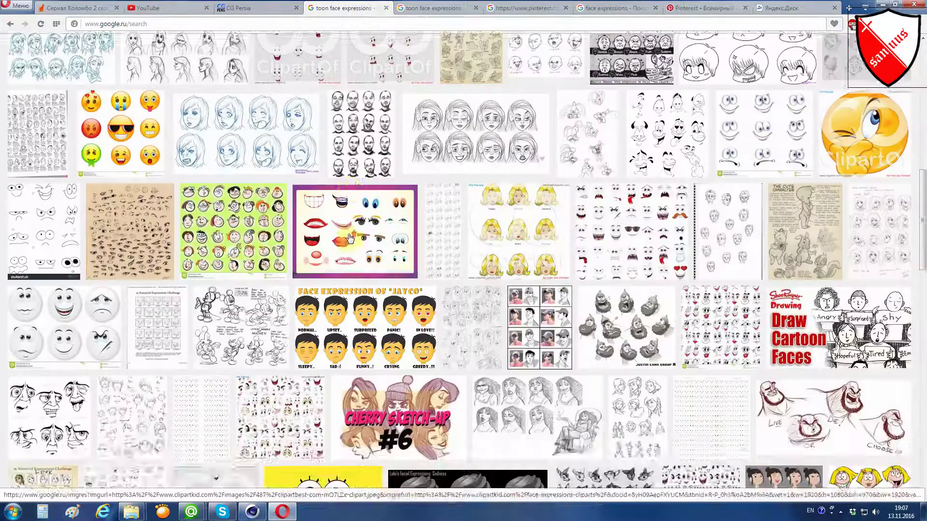
scroll(349, 236, up, 2)
scroll(350, 236, up, 5)
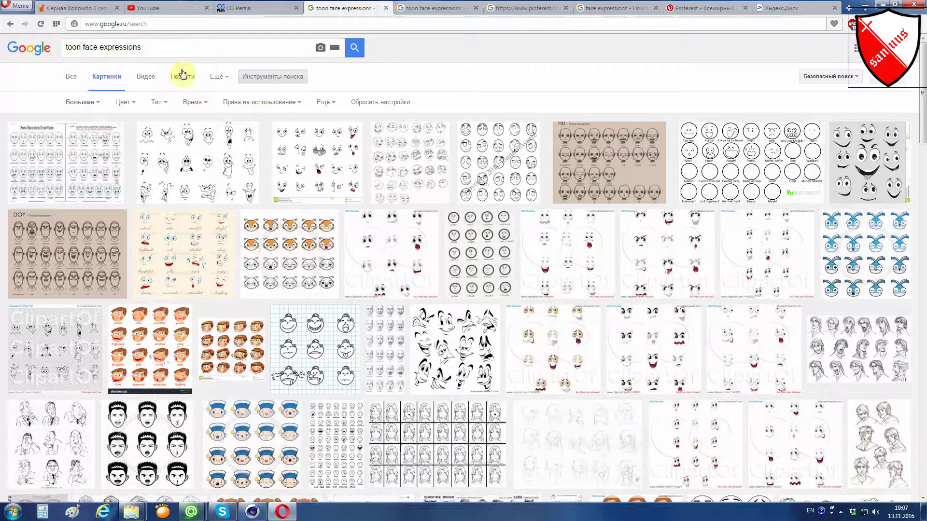
click(420, 10)
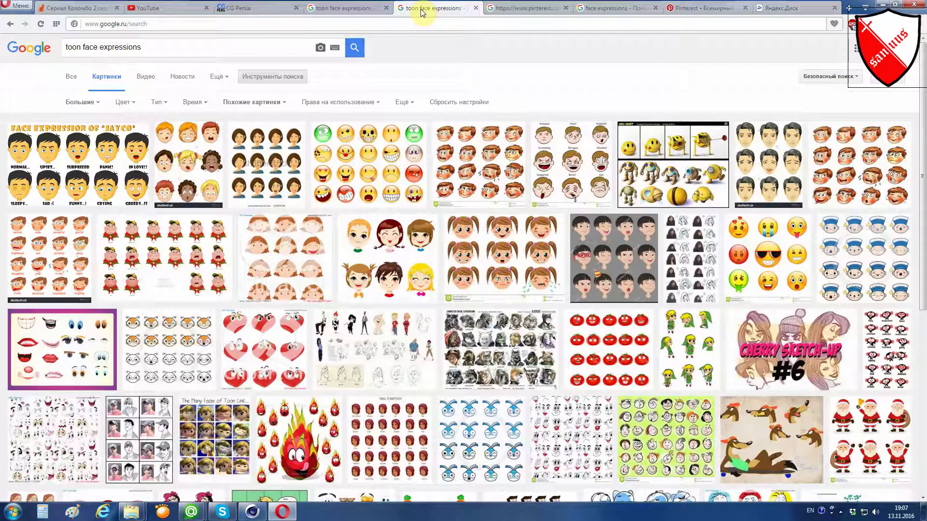
click(517, 11)
click(566, 8)
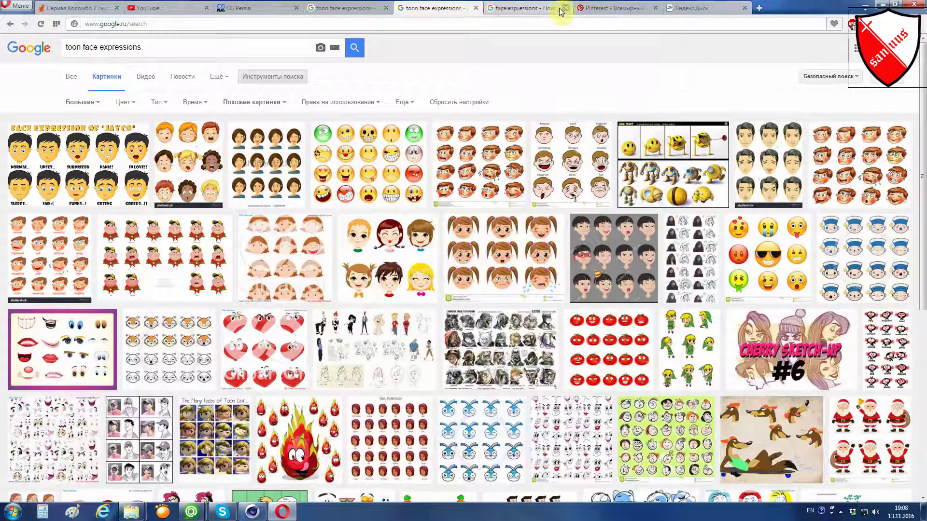
click(505, 10)
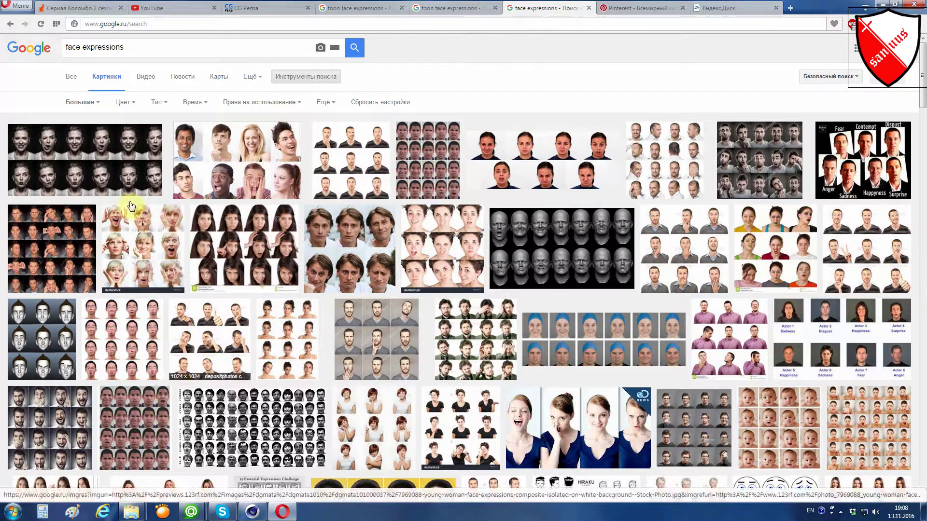
- Step through the enlarged face-expression reference photos, then return to the results grid
click(93, 162)
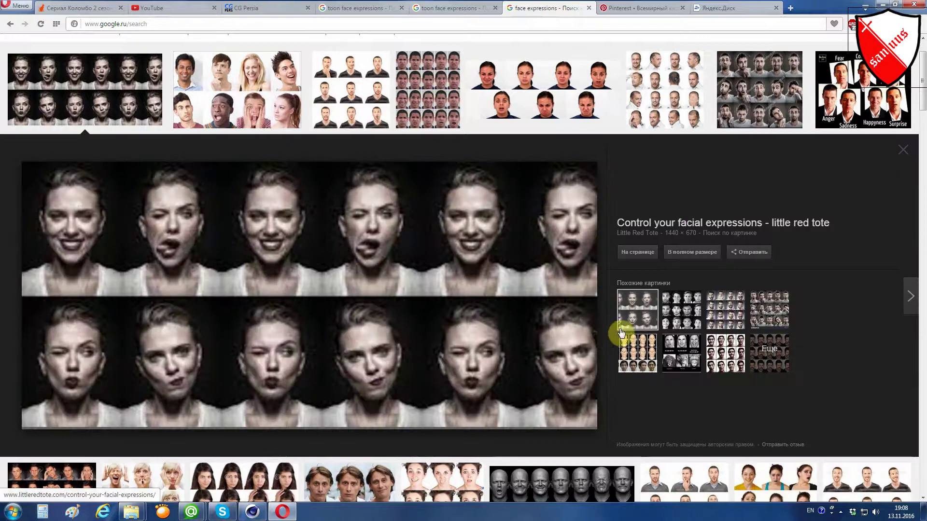
click(910, 301)
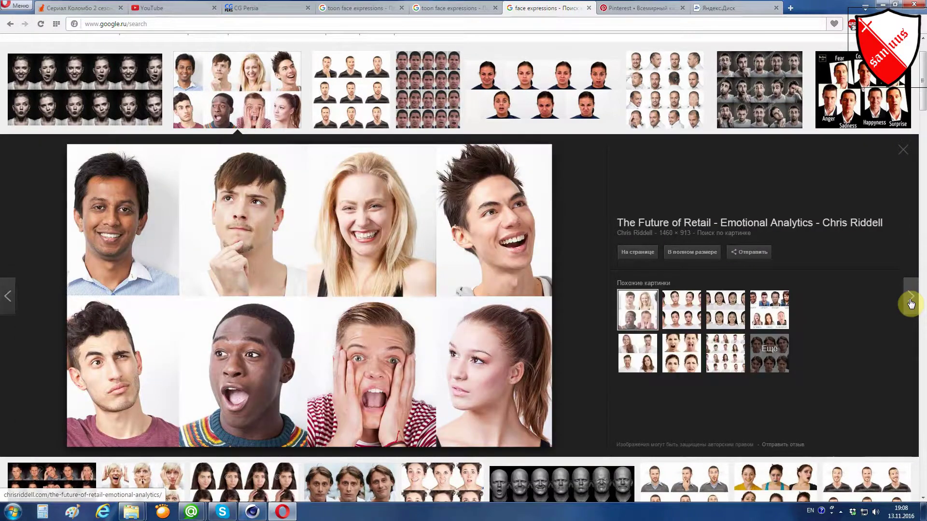
click(909, 301)
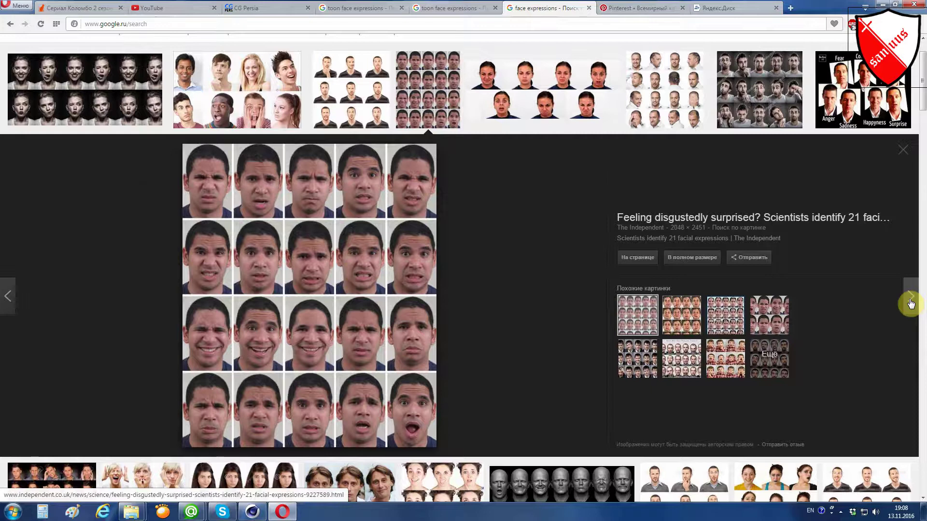
click(909, 302)
click(910, 302)
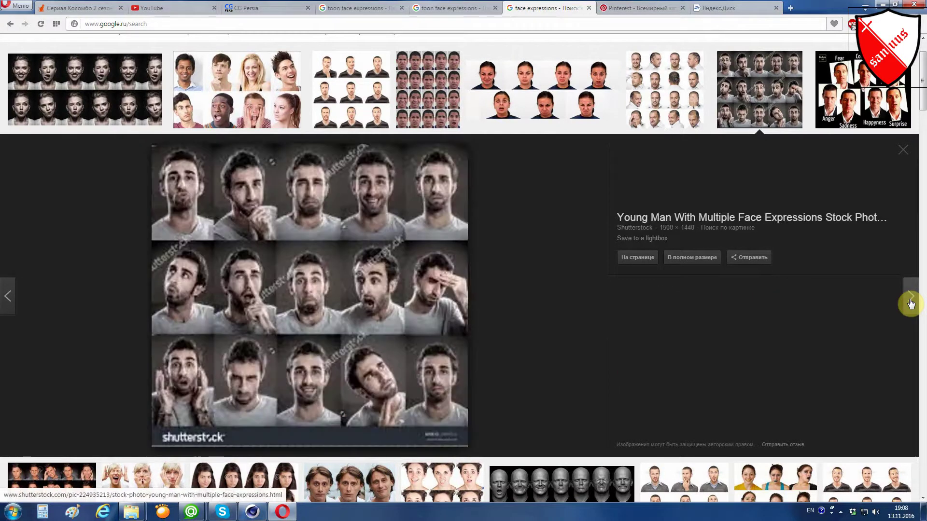
click(910, 301)
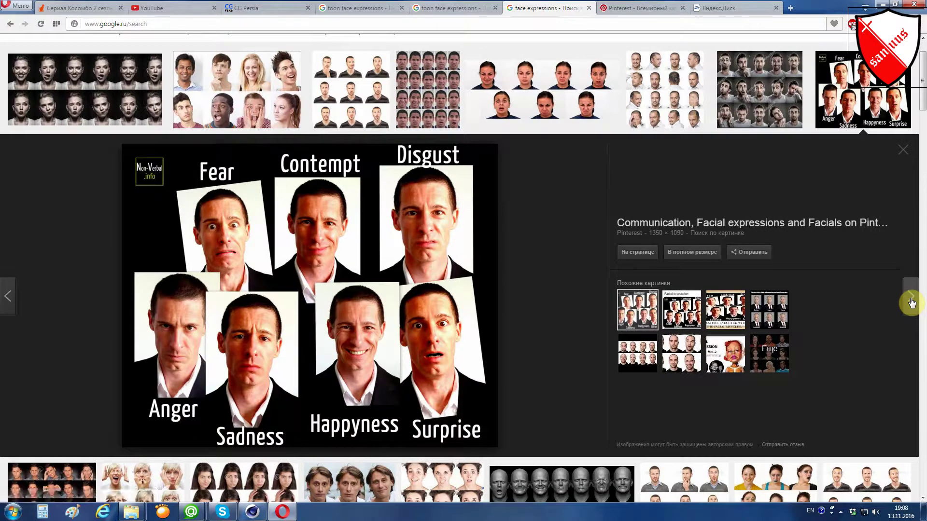
click(910, 302)
click(911, 302)
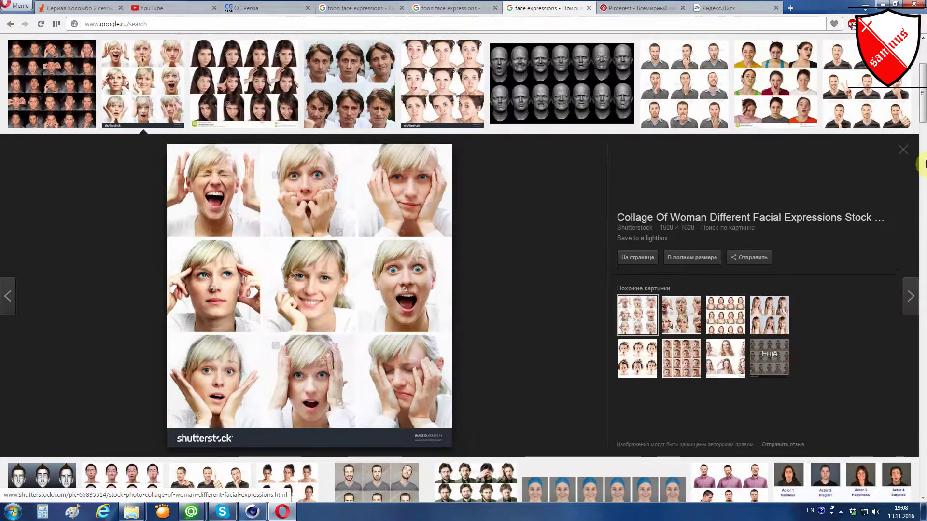
click(902, 149)
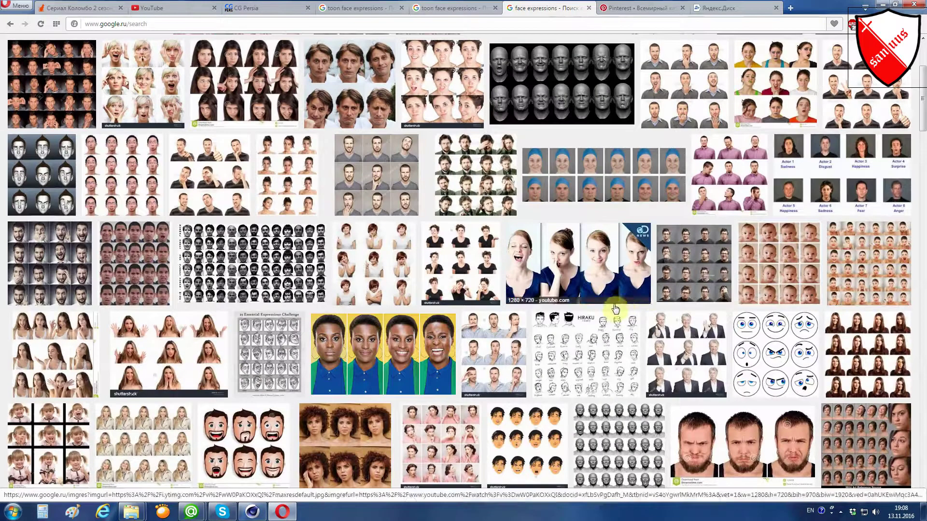
- Scroll through the cartoon face expression pins on Pinterest, then return to the toon face expressions results
click(618, 12)
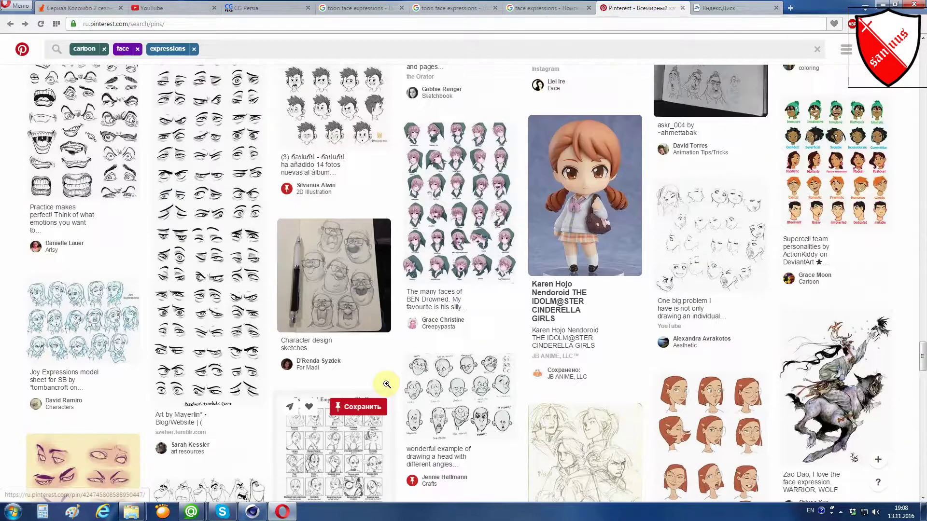
scroll(367, 361, down, 3)
scroll(368, 361, down, 5)
scroll(338, 289, down, 5)
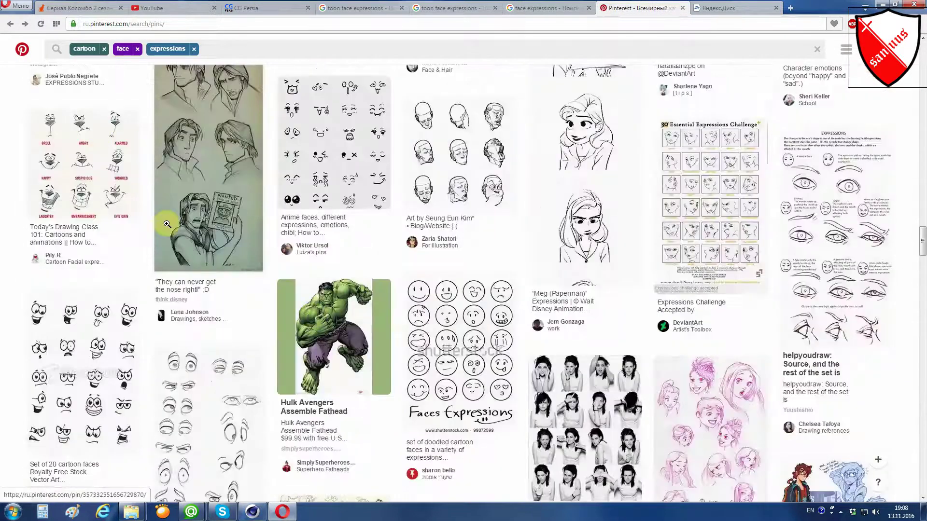
scroll(136, 90, up, 3)
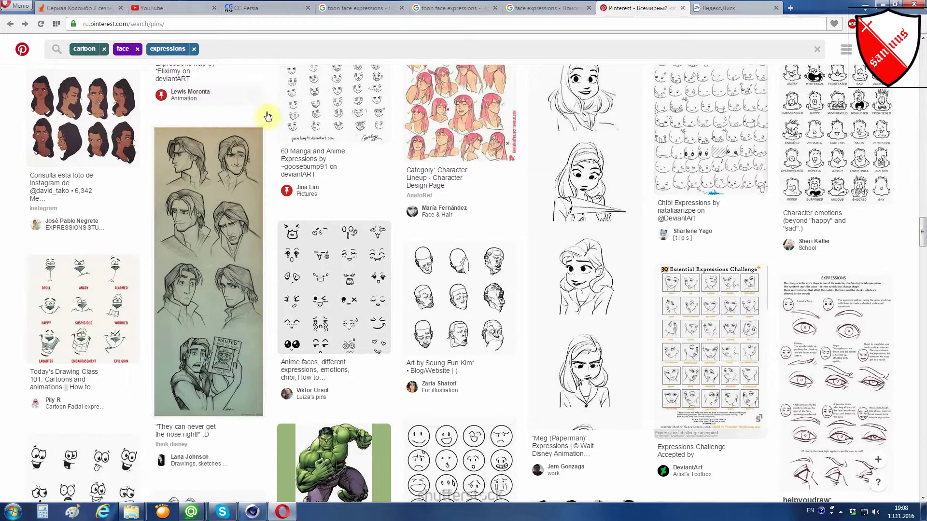
scroll(441, 382, up, 1)
scroll(555, 425, up, 3)
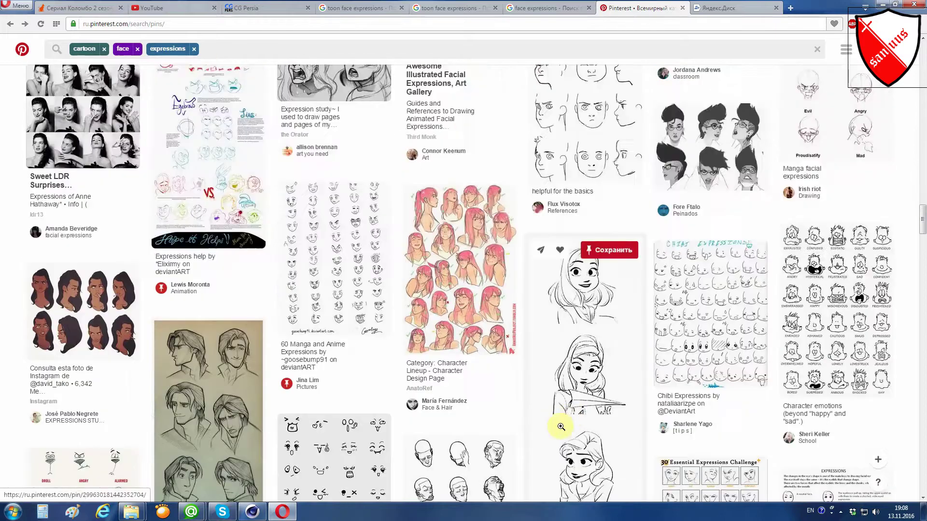
scroll(557, 424, up, 5)
scroll(552, 427, up, 5)
scroll(552, 426, up, 5)
scroll(519, 418, up, 5)
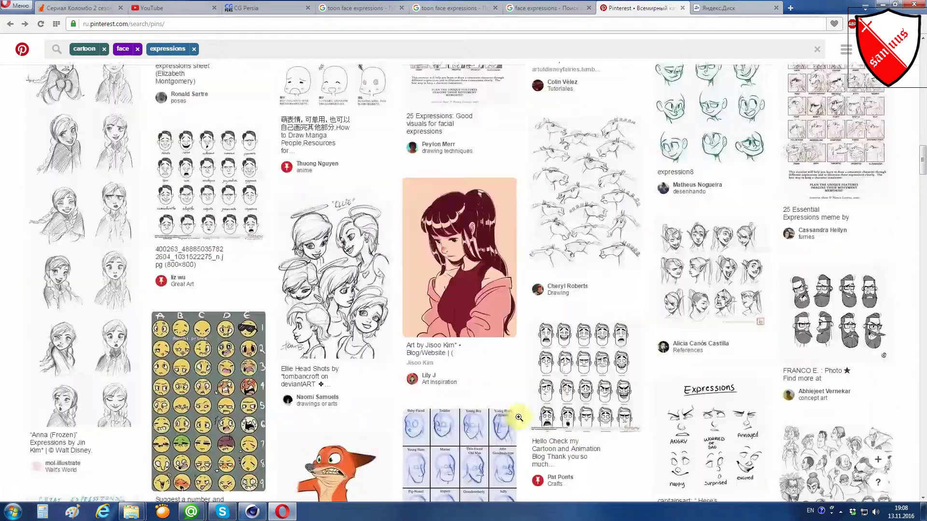
scroll(519, 417, up, 5)
scroll(519, 417, up, 5)
scroll(518, 417, up, 5)
scroll(518, 417, up, 5)
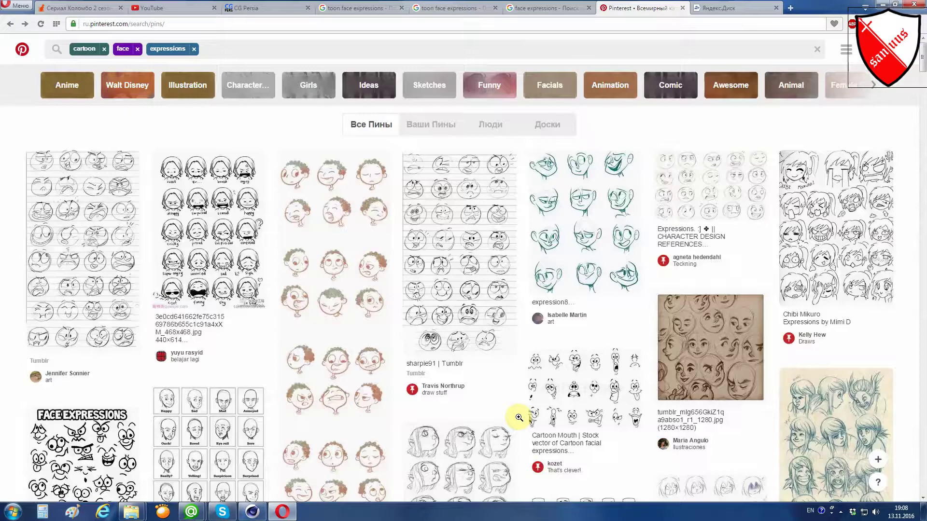
mouse_move(585, 217)
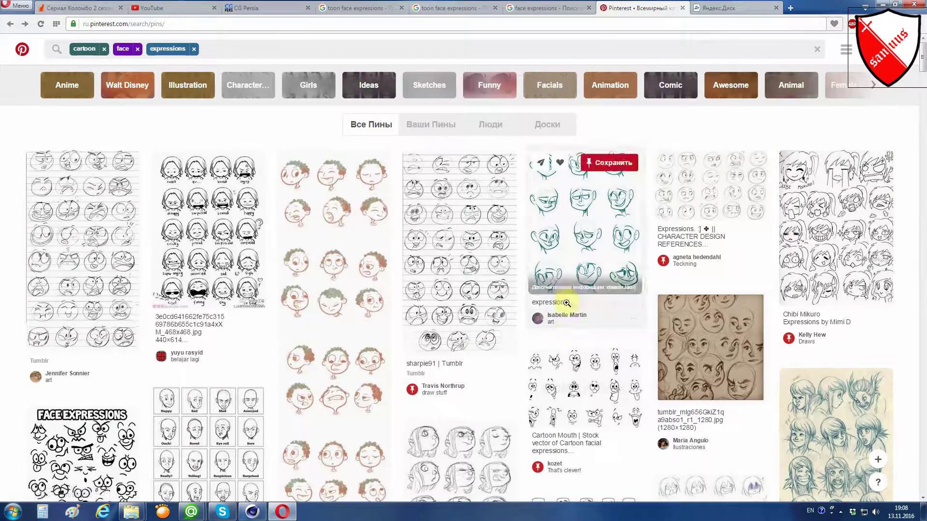
click(434, 9)
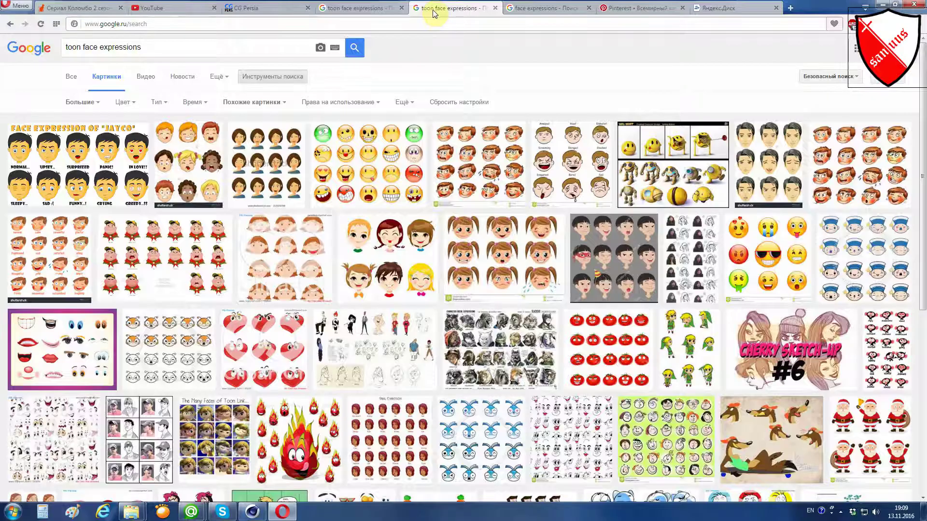
- Preview the HU Facial Expression sheet in the other toon face expressions results
scroll(569, 290, down, 1)
scroll(558, 302, down, 3)
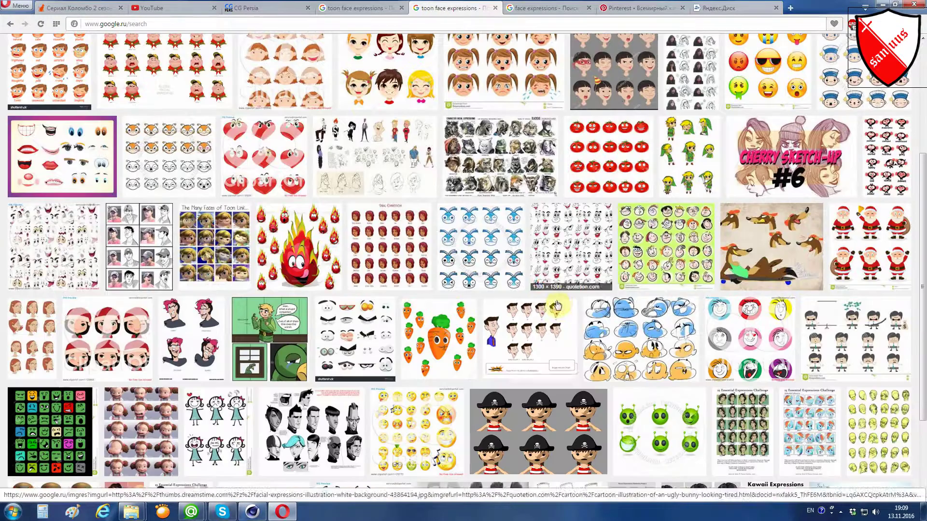
scroll(558, 303, down, 3)
scroll(557, 303, up, 3)
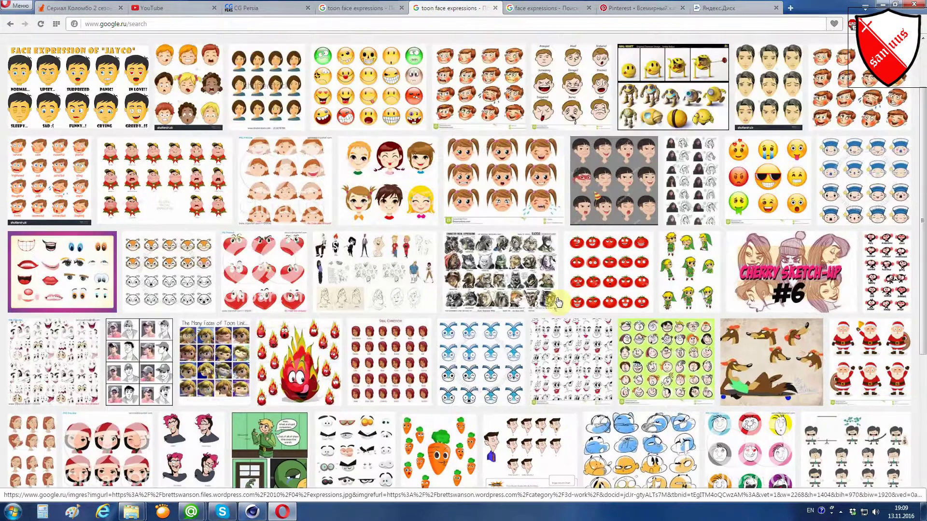
key(ctrl+shift+Tab)
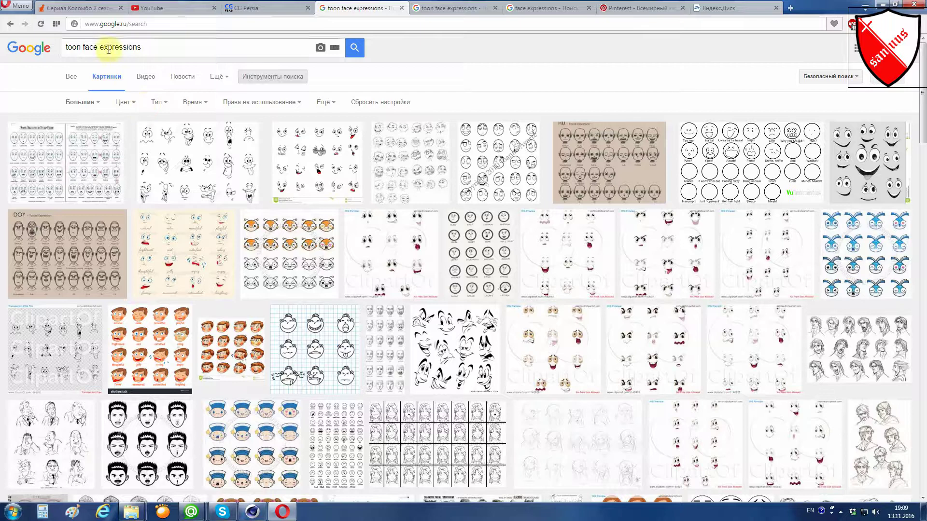
click(564, 162)
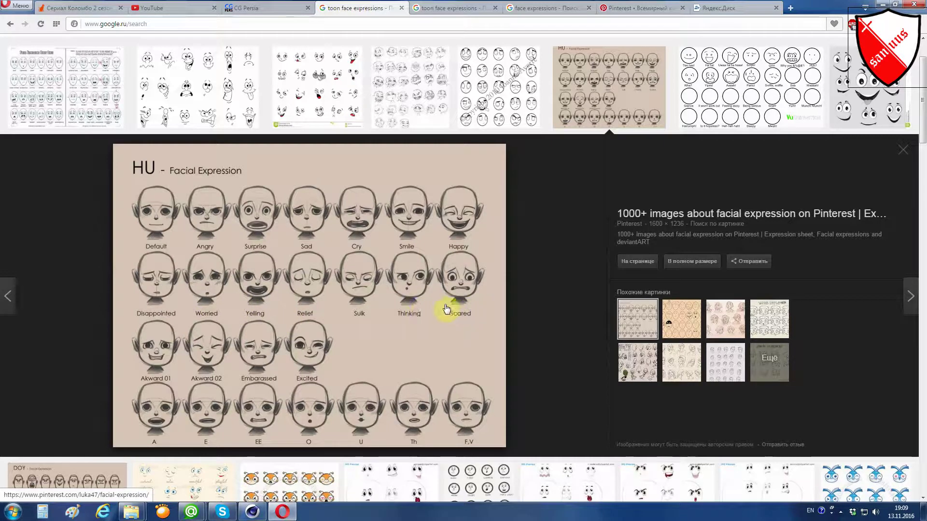
mouse_move(131, 511)
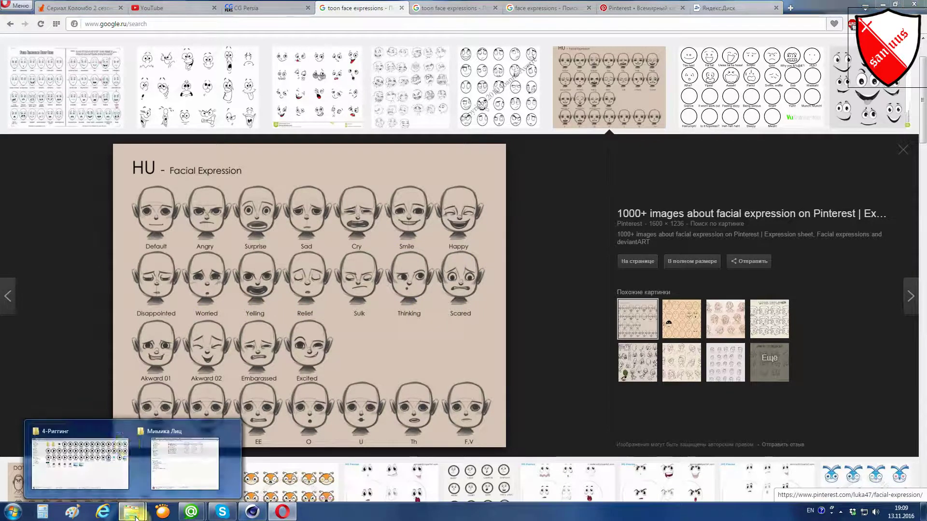
- In Explorer, go back to the Супер курс C4D folder and open reference image 1
click(80, 461)
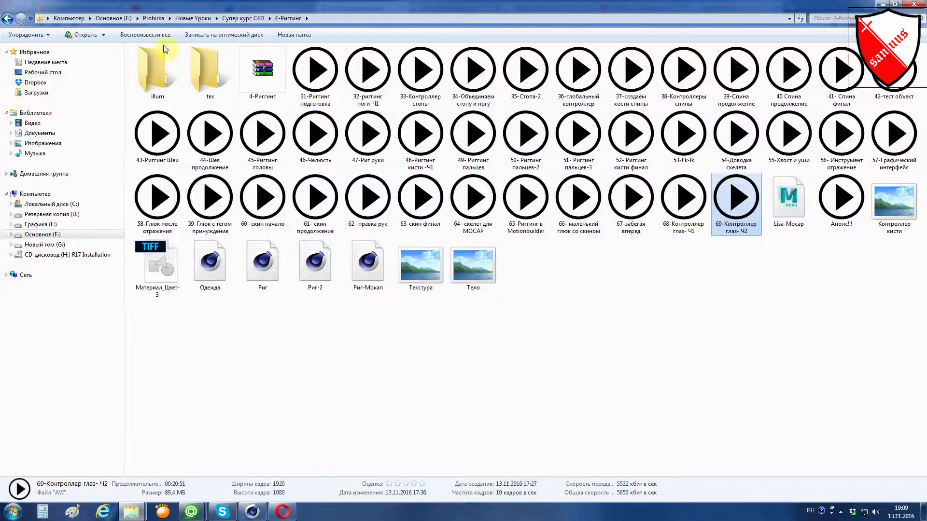
click(7, 19)
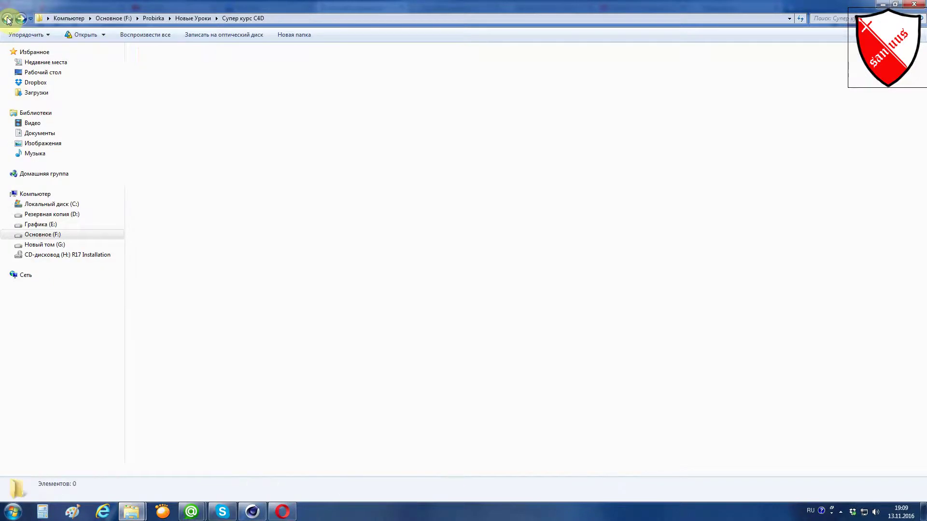
click(536, 90)
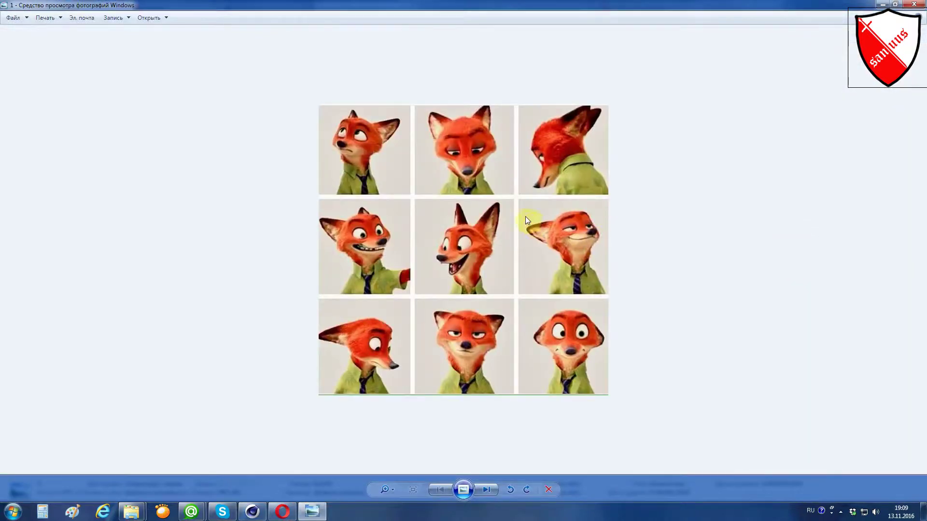
- Zoom and pan through the fox expression references 1, 2-1 and 3, then minimize Photo Viewer
scroll(525, 216, up, 1)
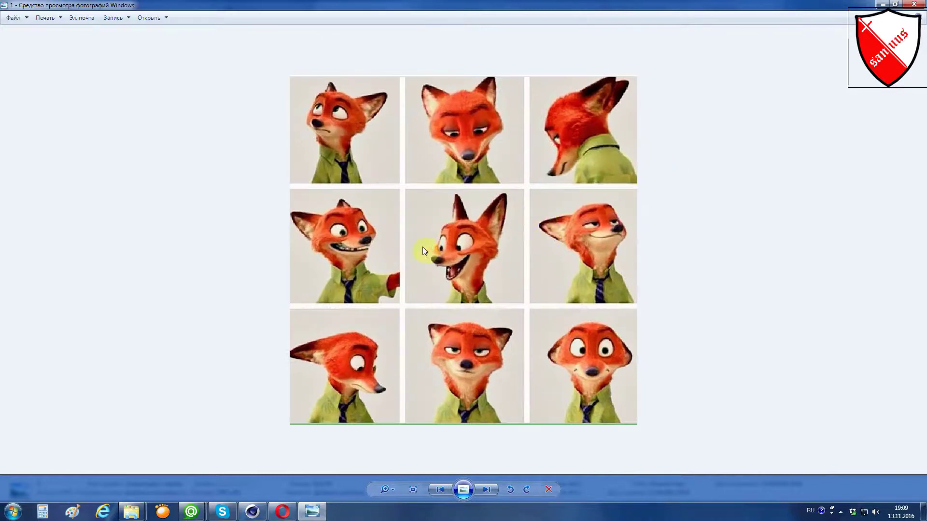
scroll(422, 247, down, 1)
scroll(480, 262, up, 2)
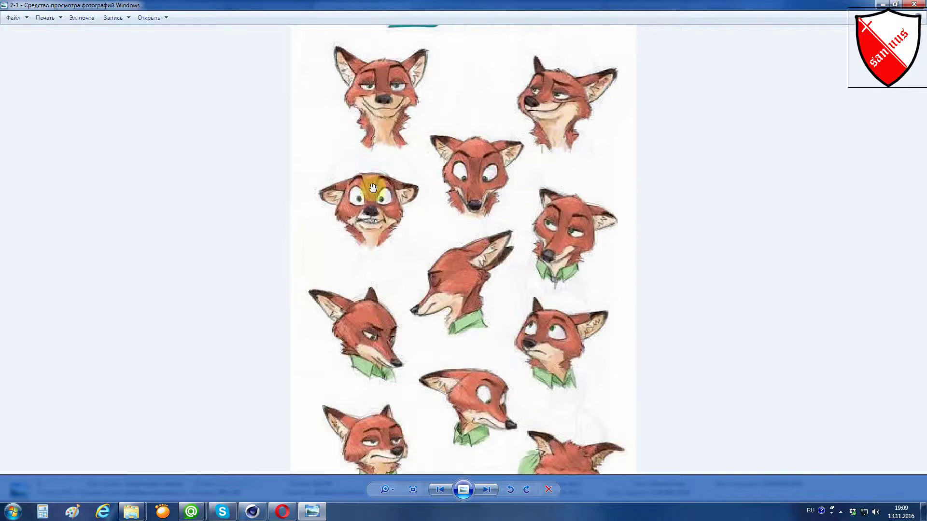
scroll(534, 266, down, 1)
scroll(473, 266, up, 3)
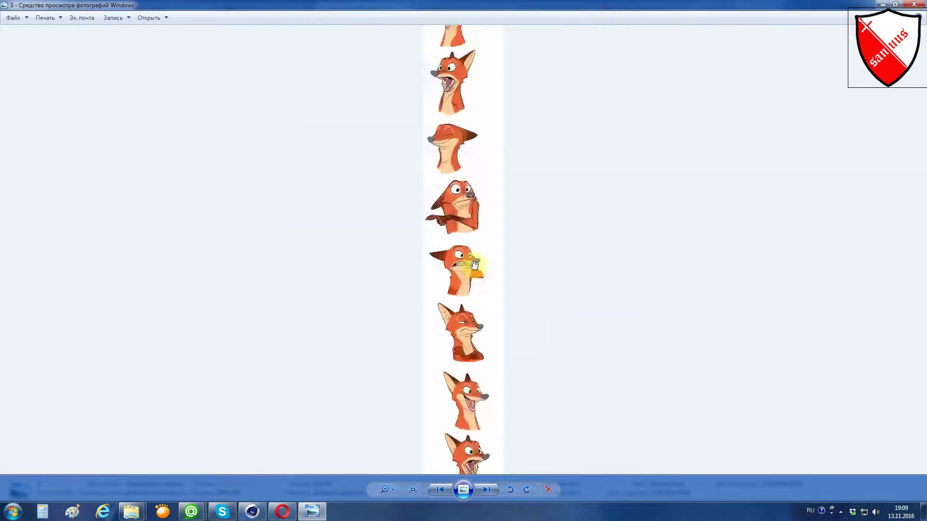
drag(474, 326, 466, 487)
drag(472, 238, 466, 488)
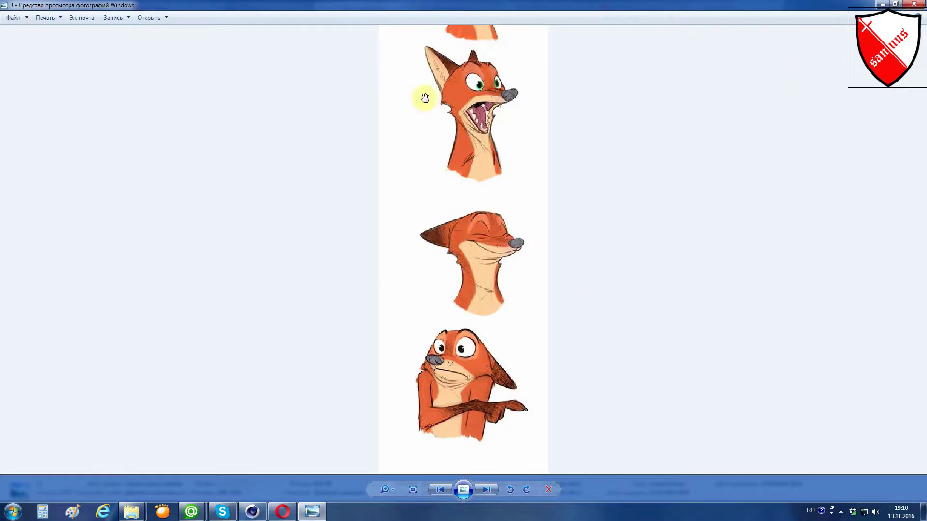
click(881, 4)
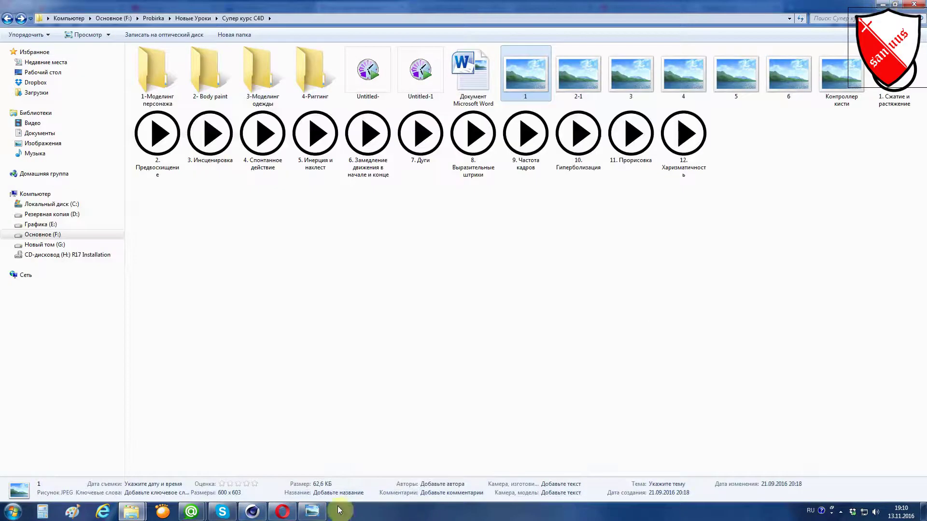
- Load the HU expression sheet's full-size image address in a new Opera tab
click(282, 514)
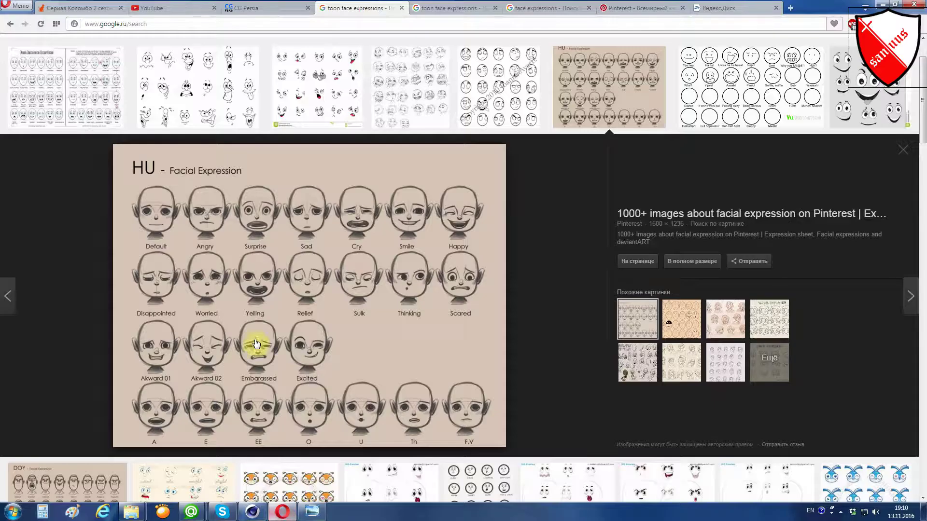
right_click(313, 316)
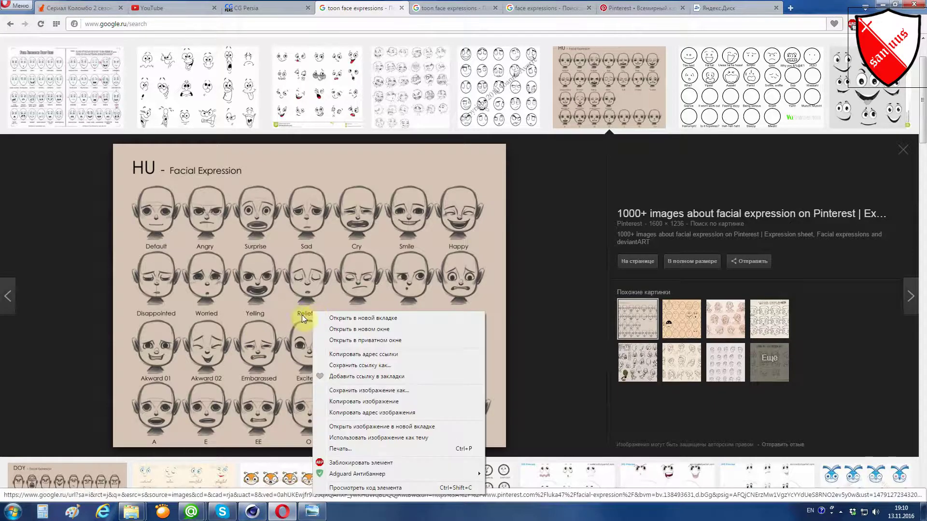
click(413, 414)
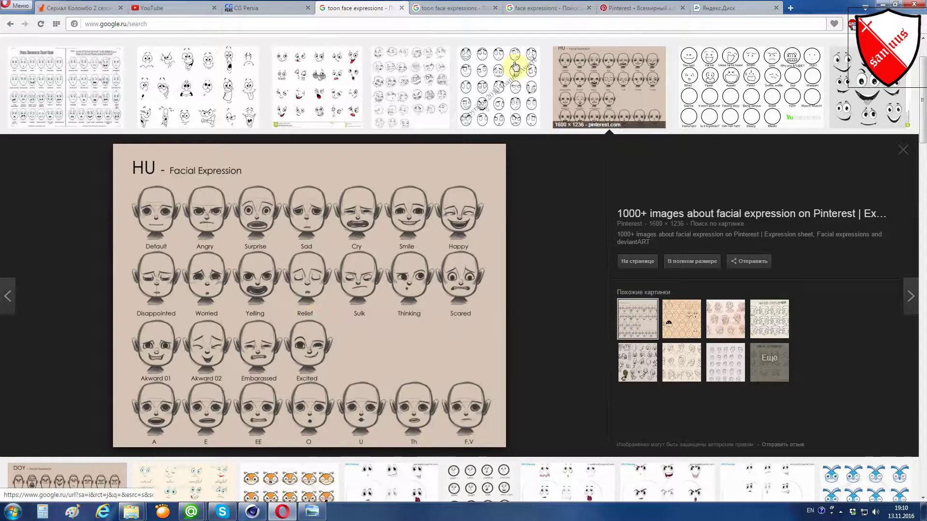
click(791, 7)
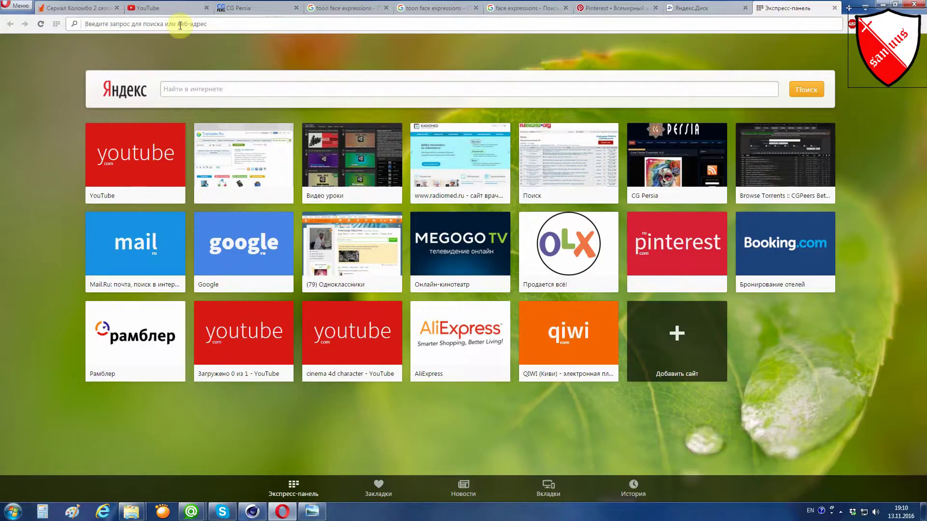
text(https://s-media-cache-ak0.pinimg.com/originals/13/b8/cb/13b8cb4fed7804fb9e9f2401279b38c6.jpg)
key(Return)
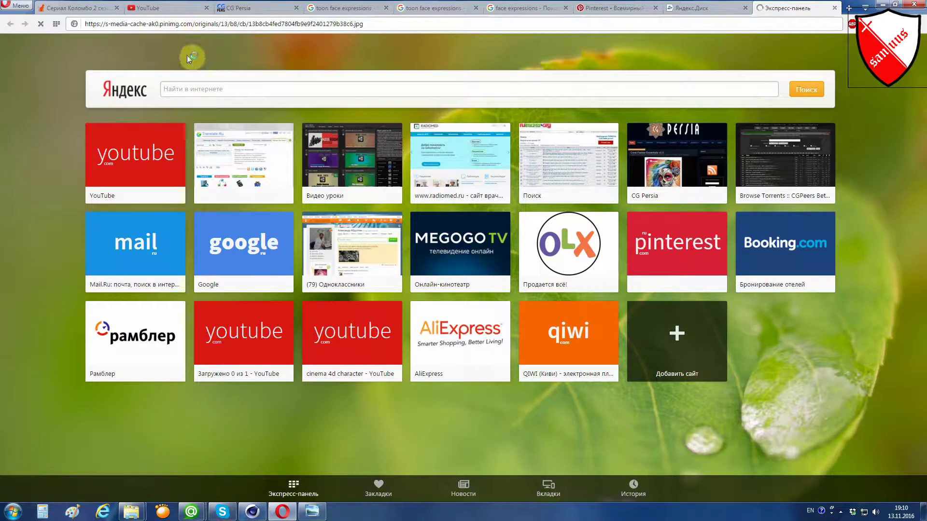
- Save the full-size expression sheet image, then bring up the Мимика Лиц folder
scroll(454, 172, down, 3)
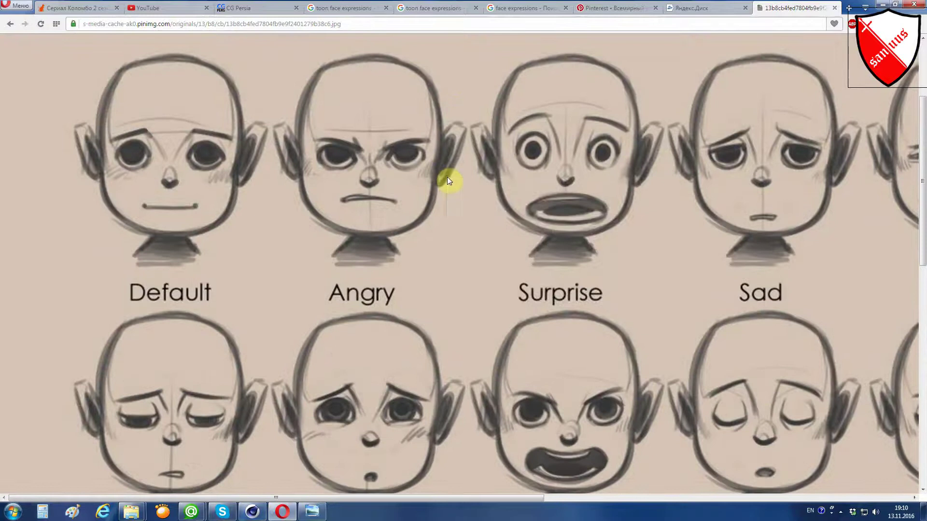
right_click(446, 177)
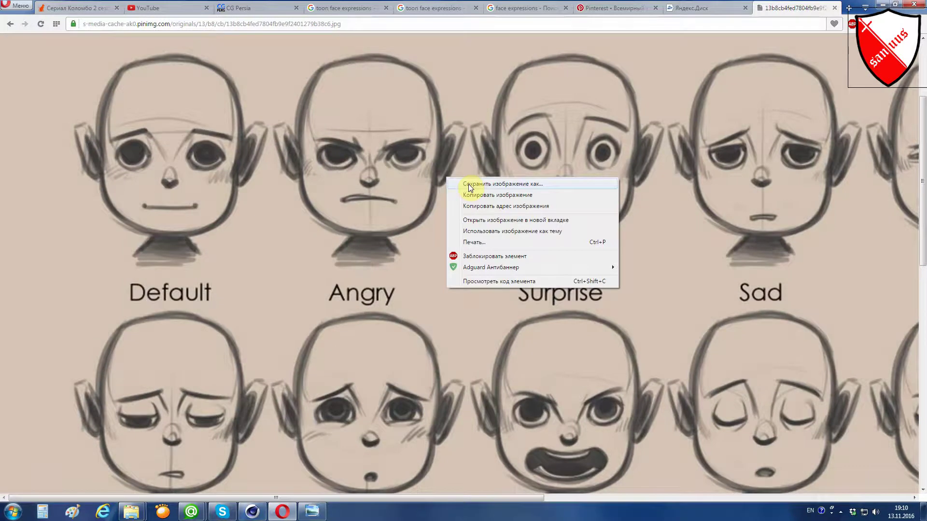
click(508, 184)
mouse_move(130, 511)
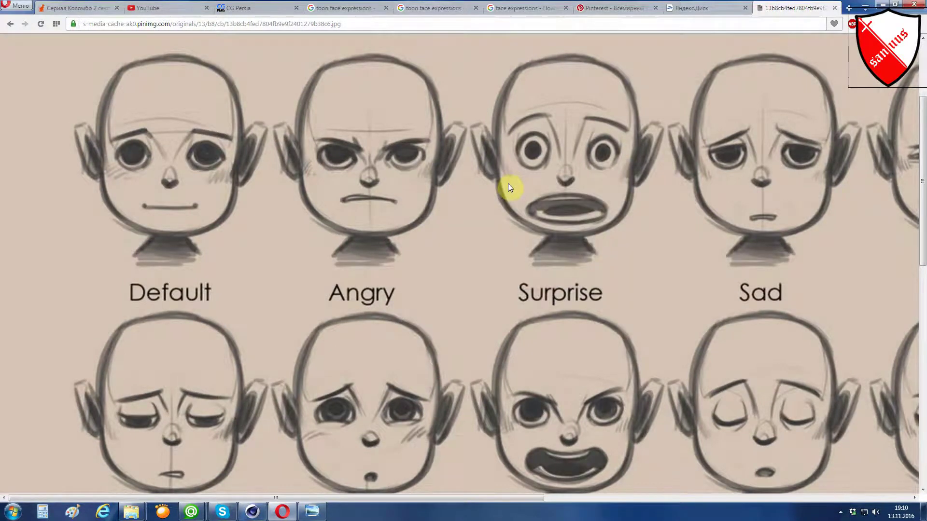
click(167, 429)
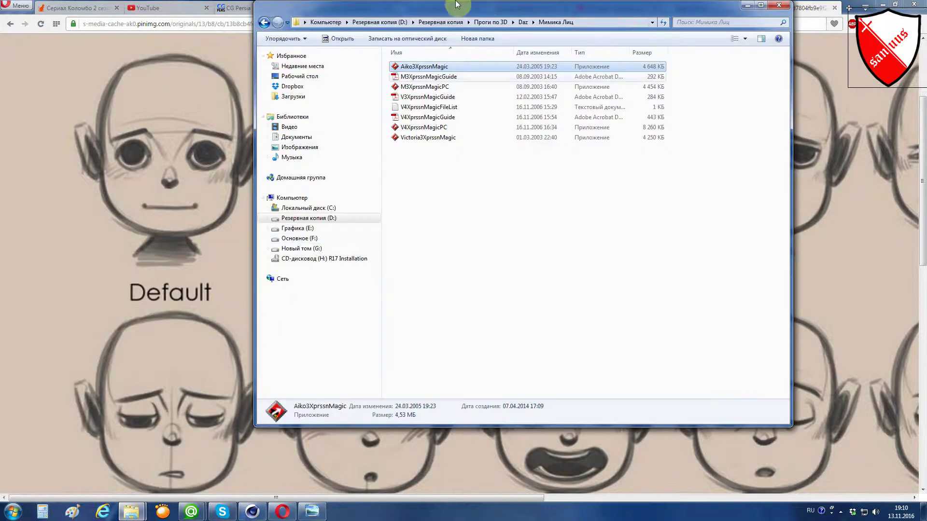
- Open the Мимика image from F: > Probirka > Референсы для урока
click(302, 238)
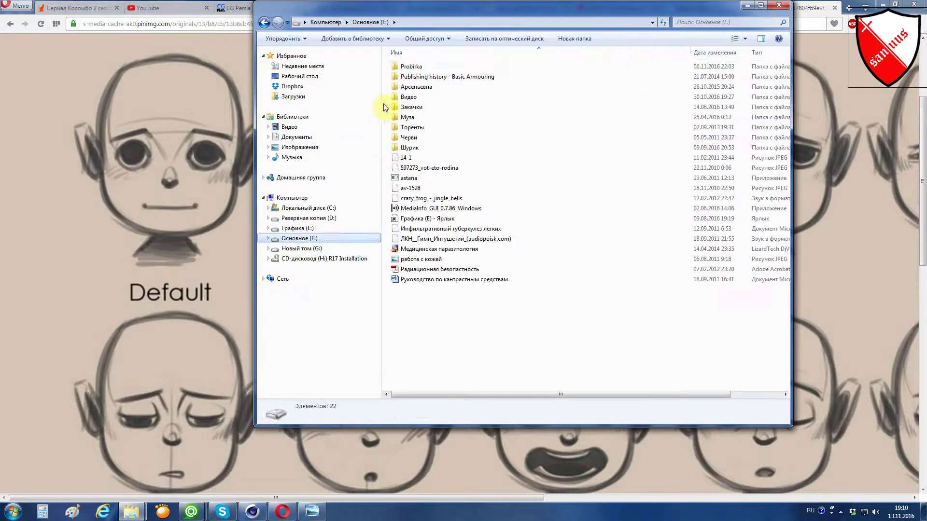
double_click(417, 69)
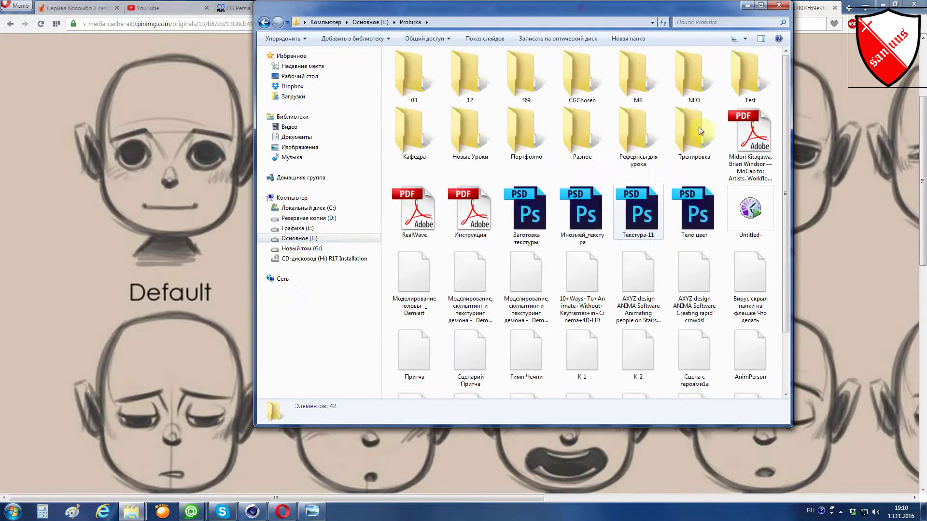
double_click(634, 148)
double_click(585, 142)
- Close the image preview, browser and reference folder windows to get back to Cinema 4D
click(876, 5)
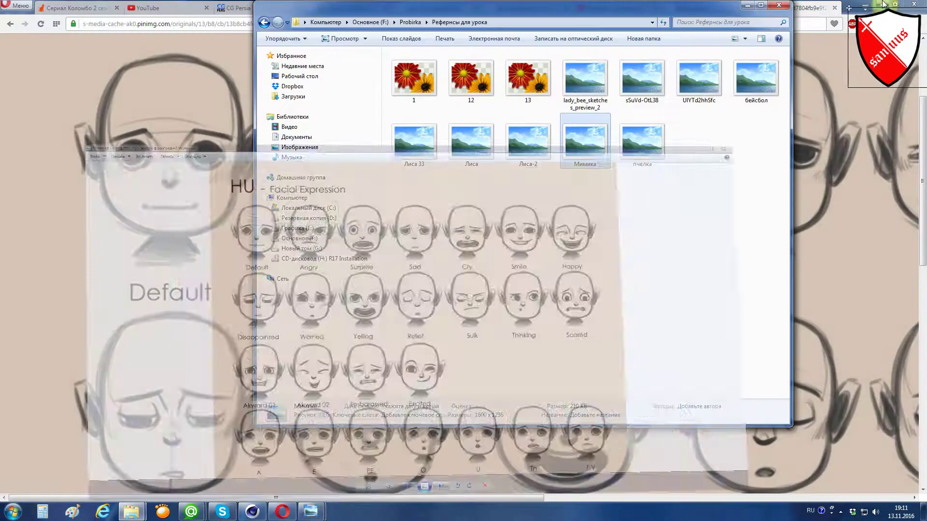
click(879, 4)
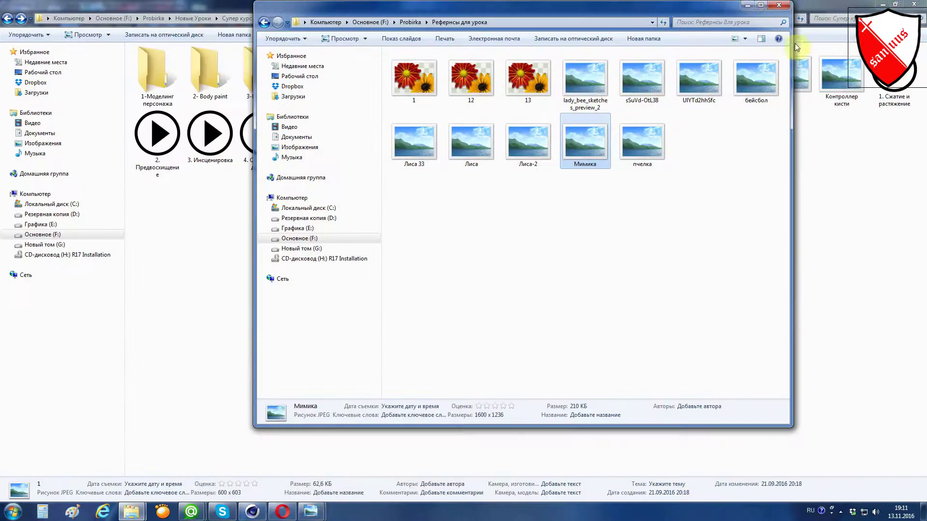
click(762, 8)
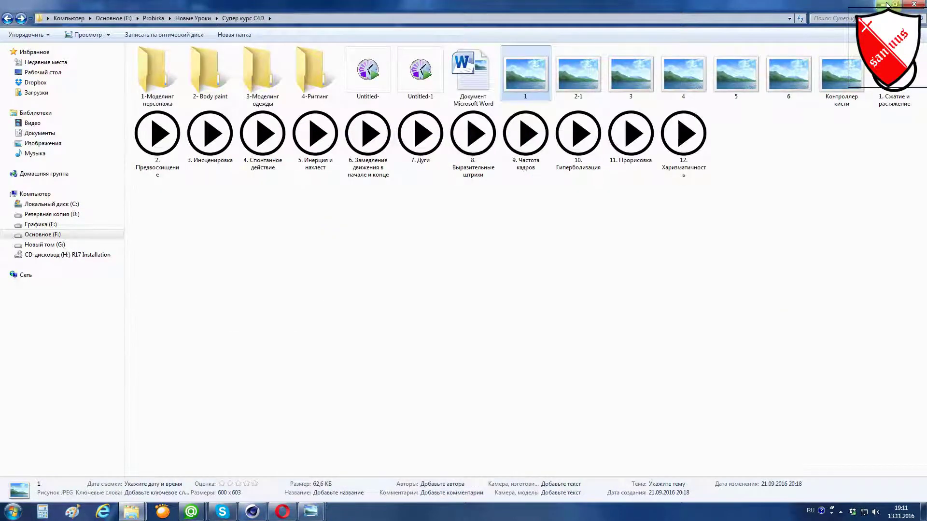
click(884, 5)
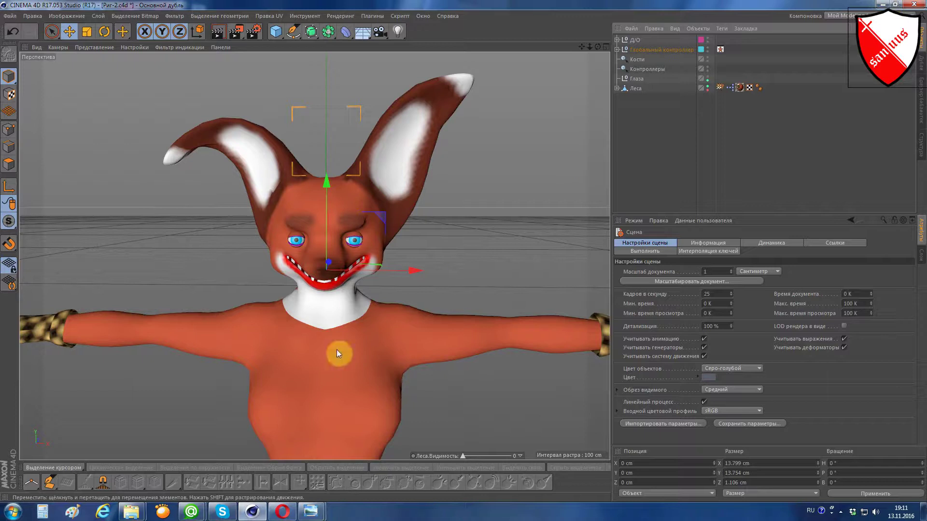
mouse_move(310, 511)
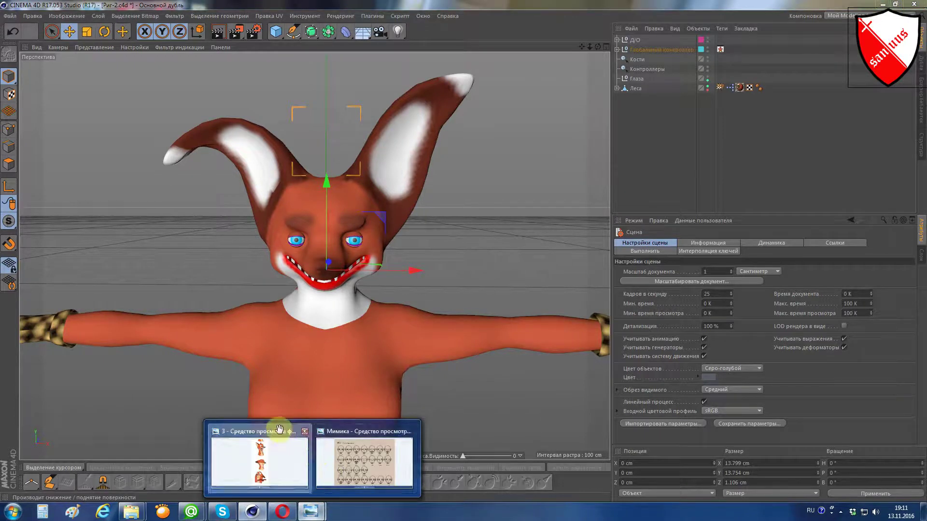
- Close the fox sketches viewer and scroll back up in Cinema 4D
click(278, 429)
click(914, 5)
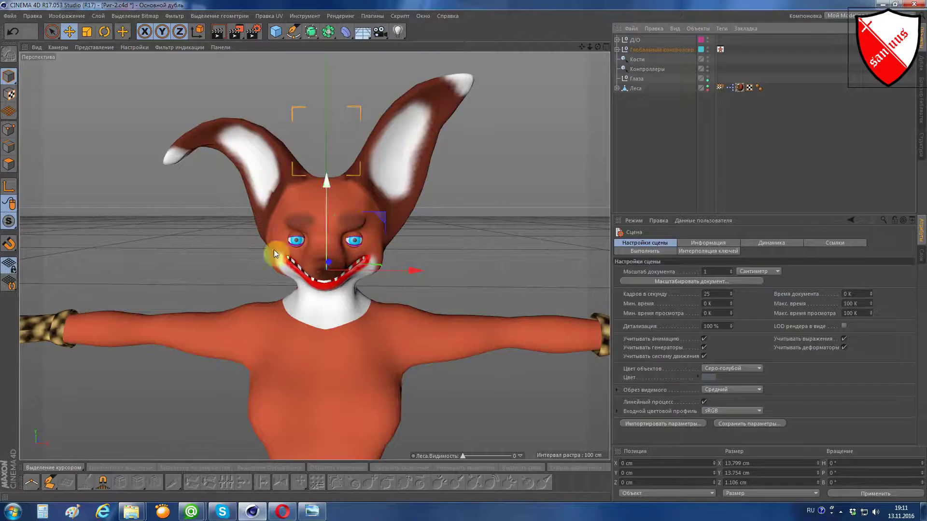
scroll(303, 225, up, 3)
scroll(303, 225, up, 3)
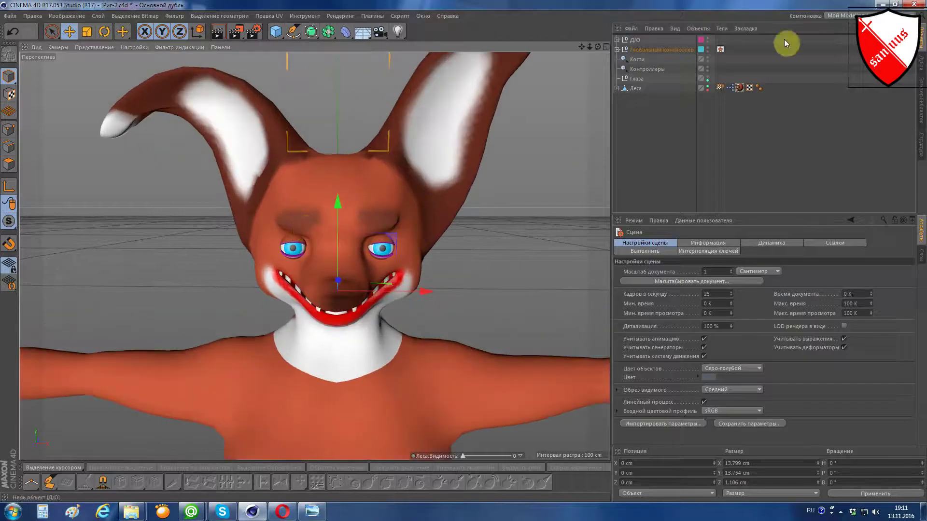
- Add a Pose Morph tag to Леса with Точки enabled, keeping the pose named Поза.0
click(623, 89)
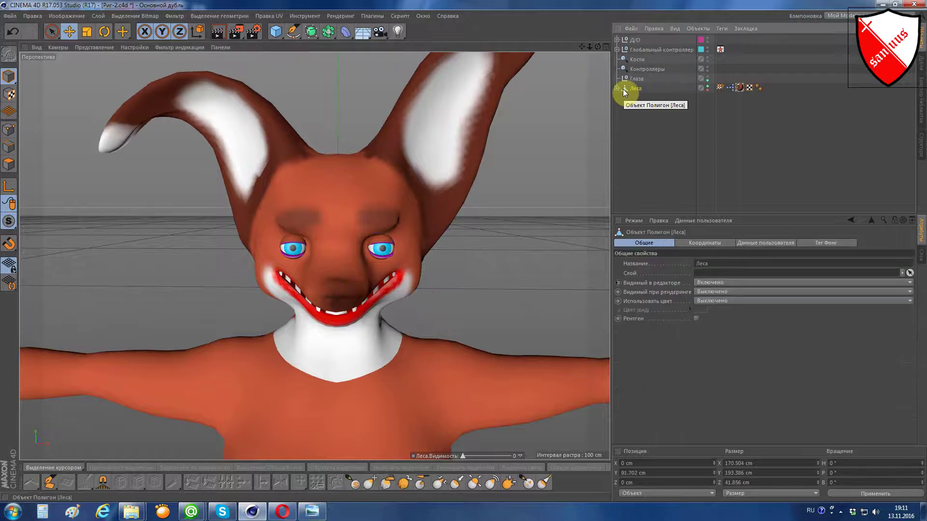
right_click(623, 89)
mouse_move(656, 172)
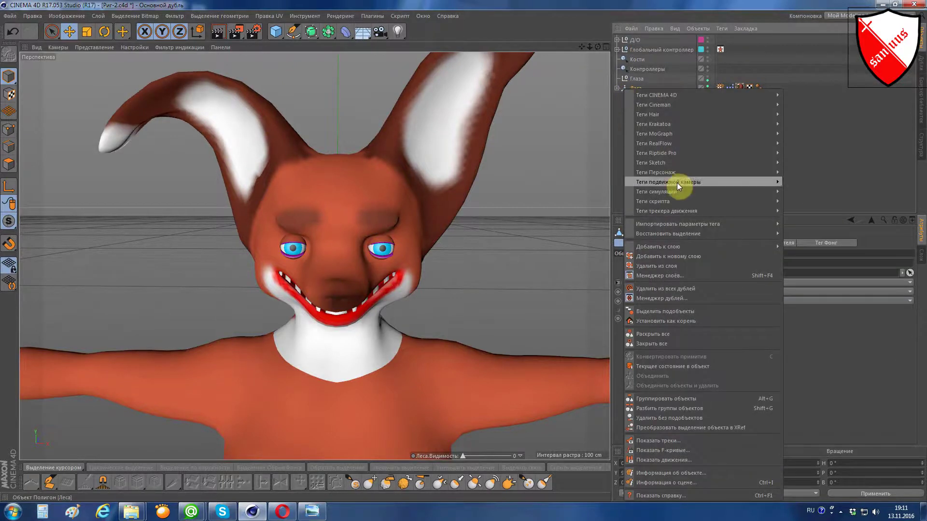
click(803, 182)
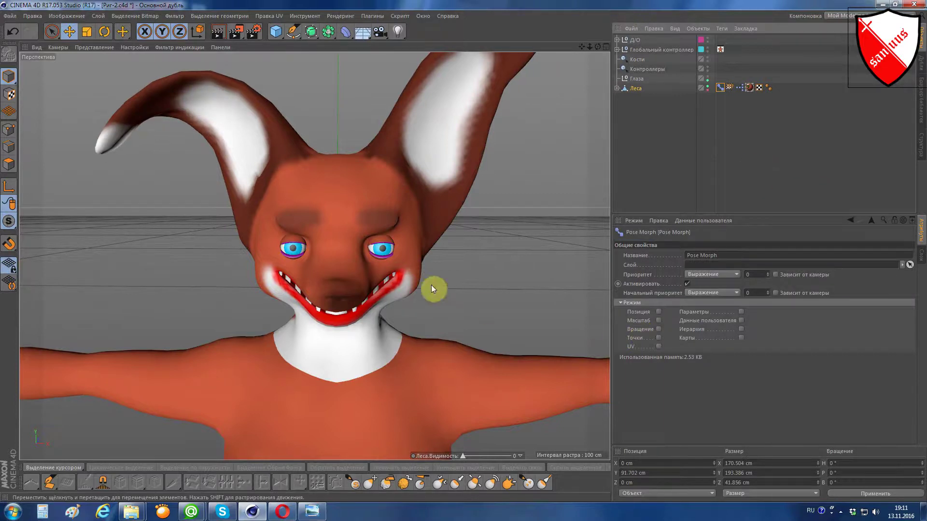
scroll(431, 285, up, 1)
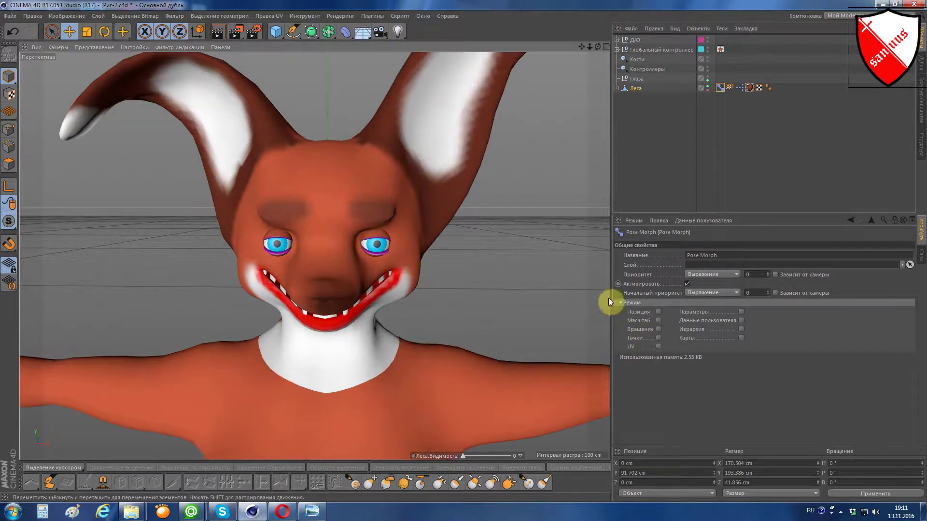
click(658, 338)
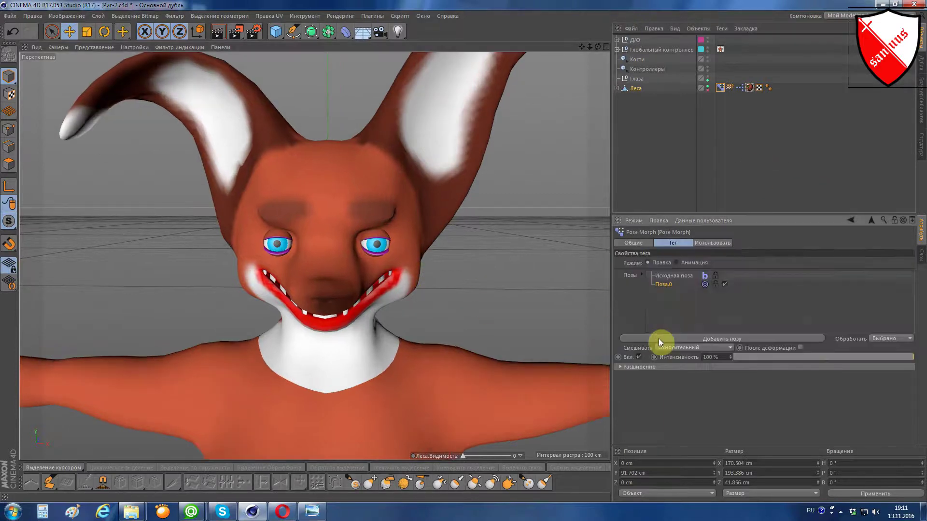
double_click(660, 285)
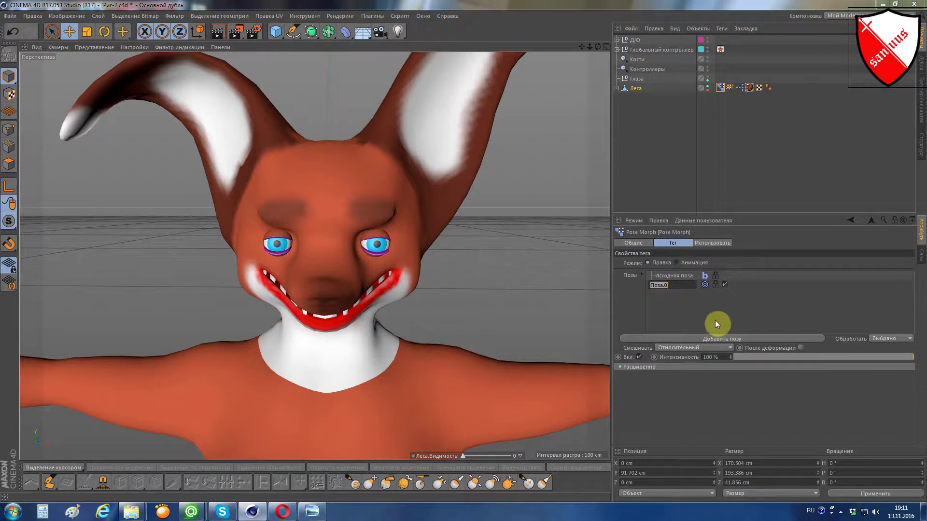
key(Return)
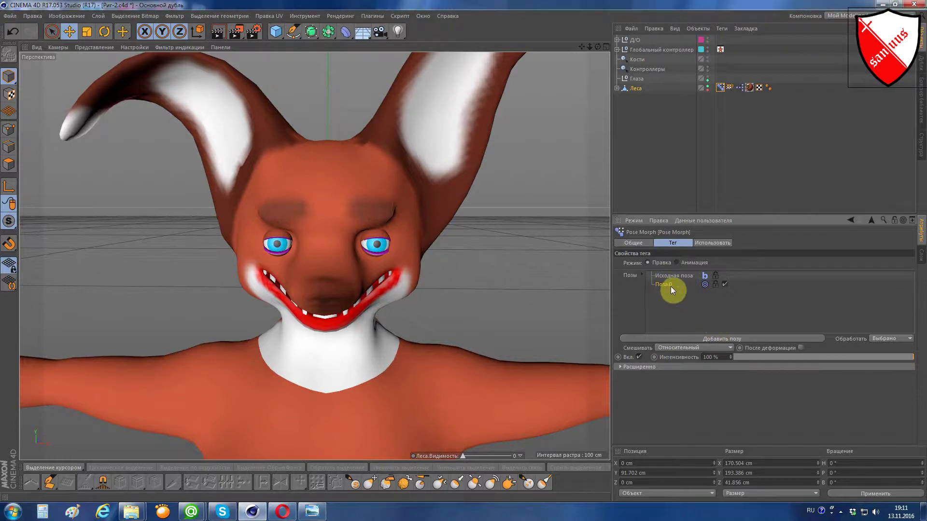
alt+drag(291, 260, 294, 261)
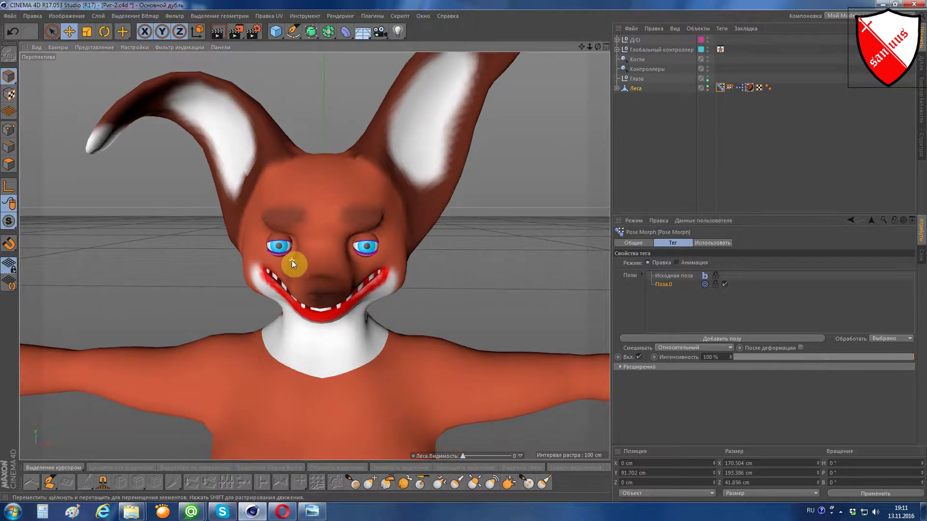
alt+drag(540, 227, 551, 236)
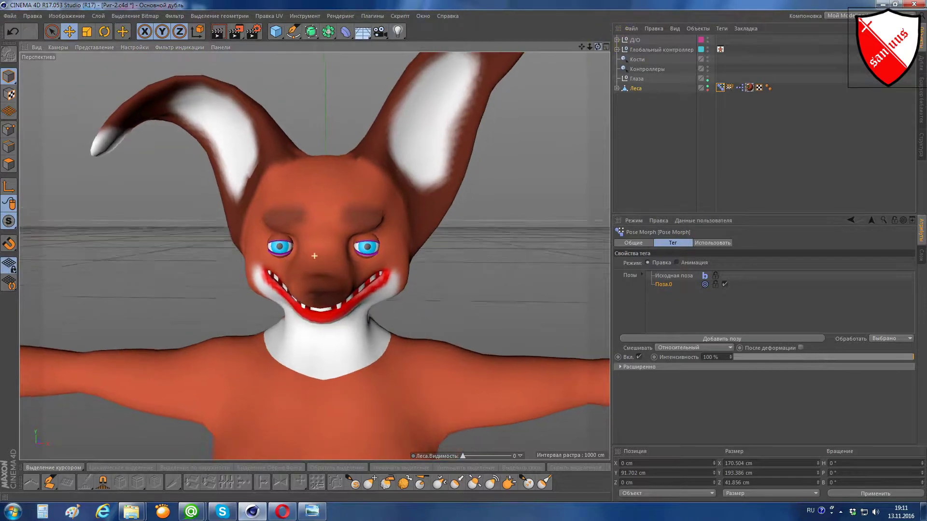
click(312, 514)
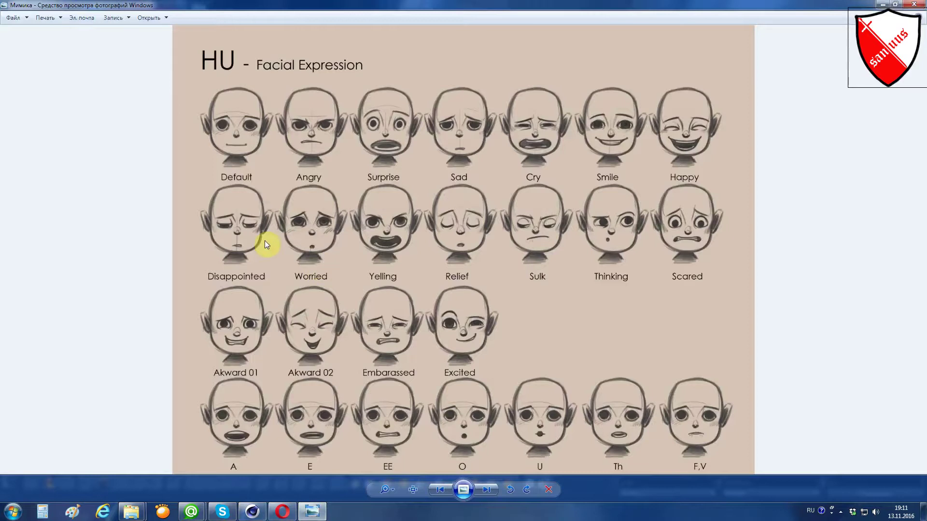
scroll(265, 241, up, 1)
scroll(448, 369, up, 1)
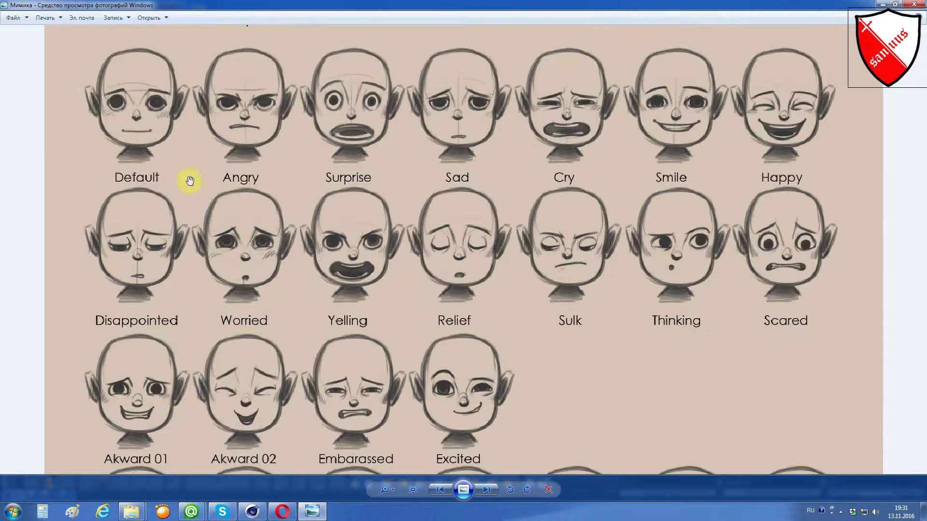
- Back in Cinema 4D, select Леса's Pose Morph tag and zoom the view onto the fox's face
click(881, 3)
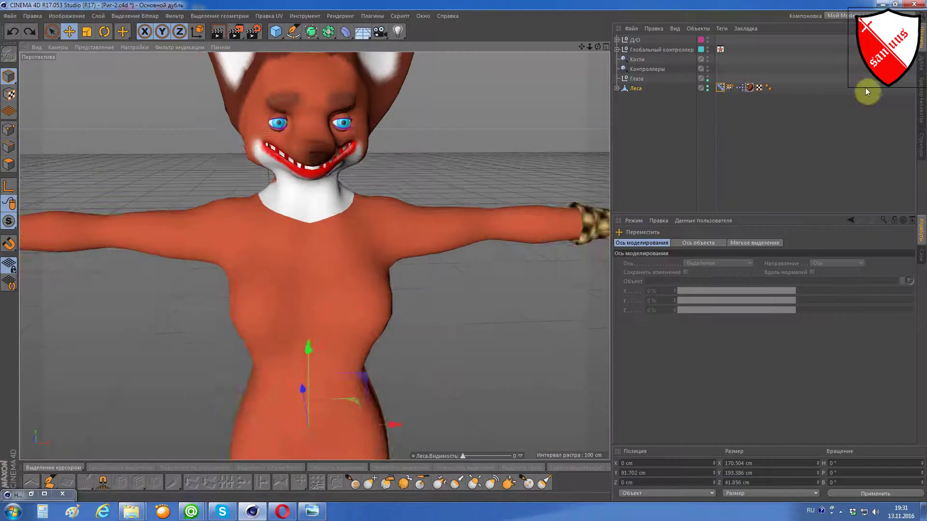
scroll(270, 94, up, 3)
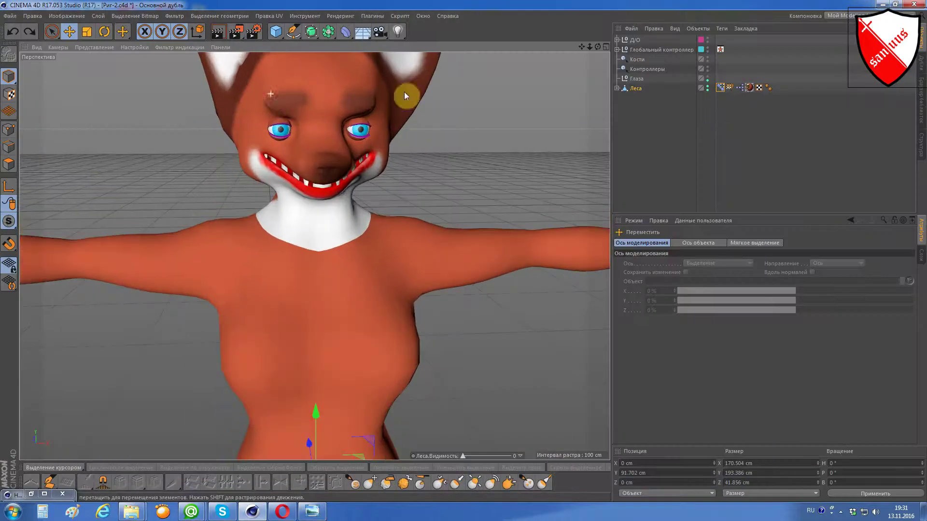
click(719, 88)
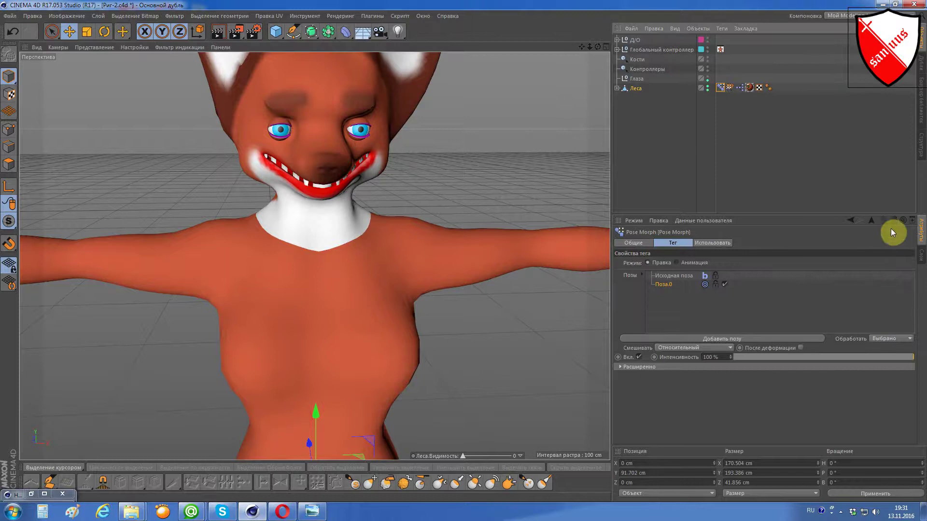
scroll(301, 152, up, 2)
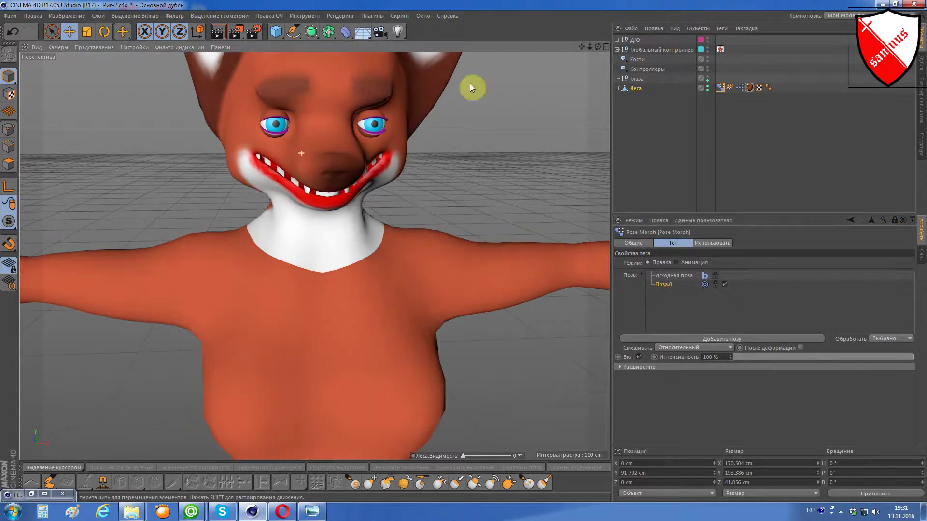
drag(583, 48, 595, 46)
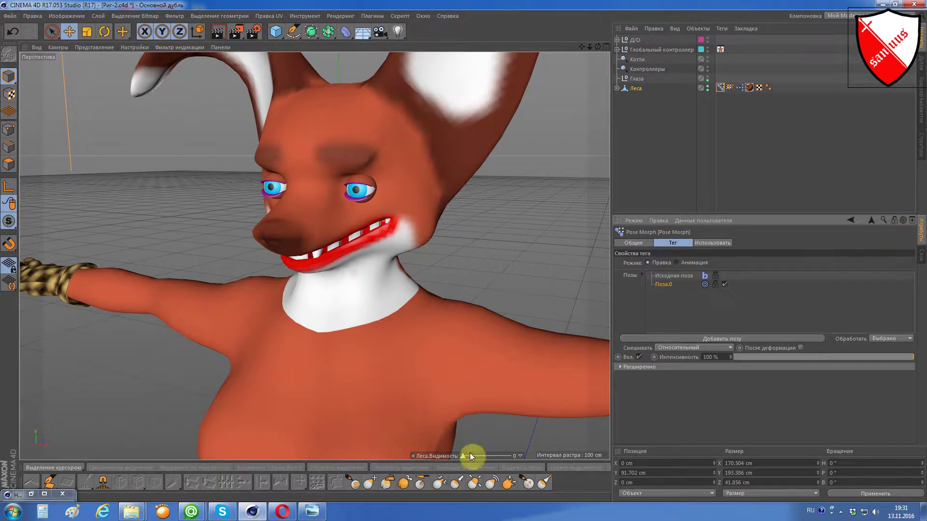
- Set up the Смещение sculpt brush with radius 20 and world-axis symmetry
click(371, 483)
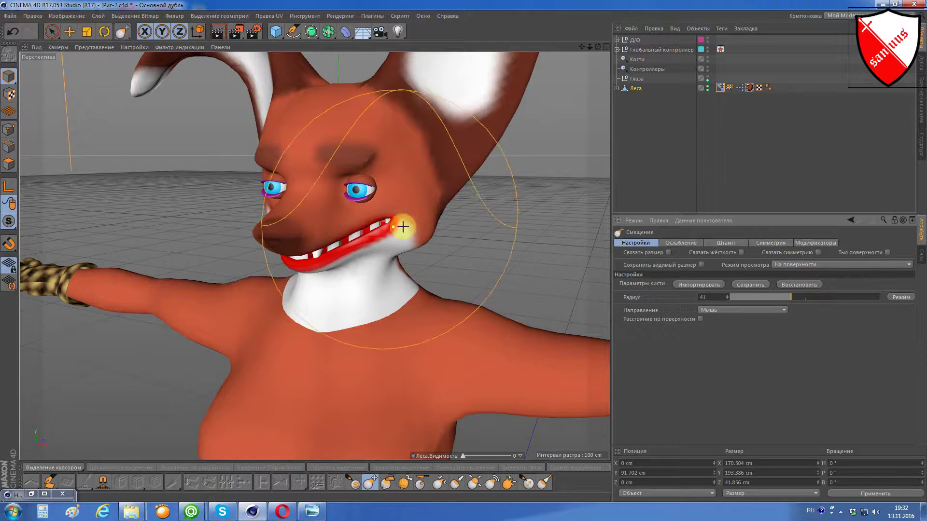
click(705, 298)
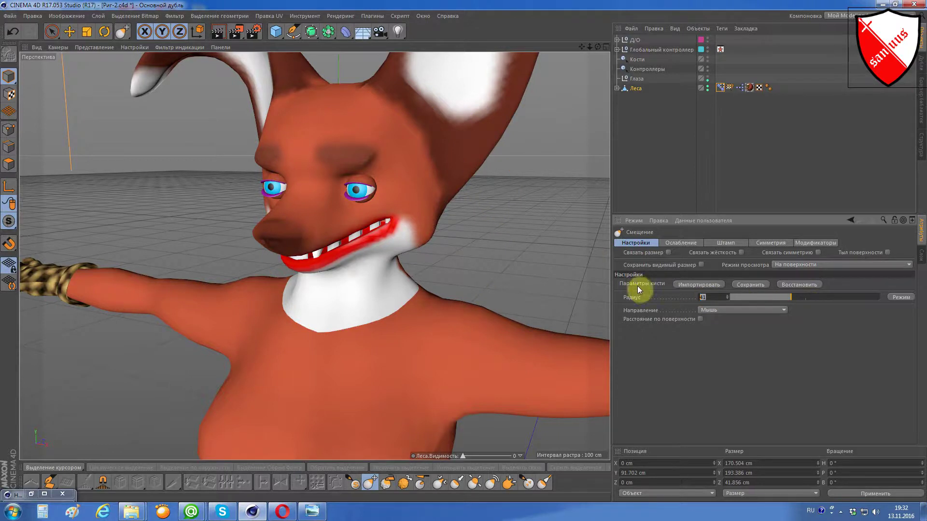
text(20)
key(Return)
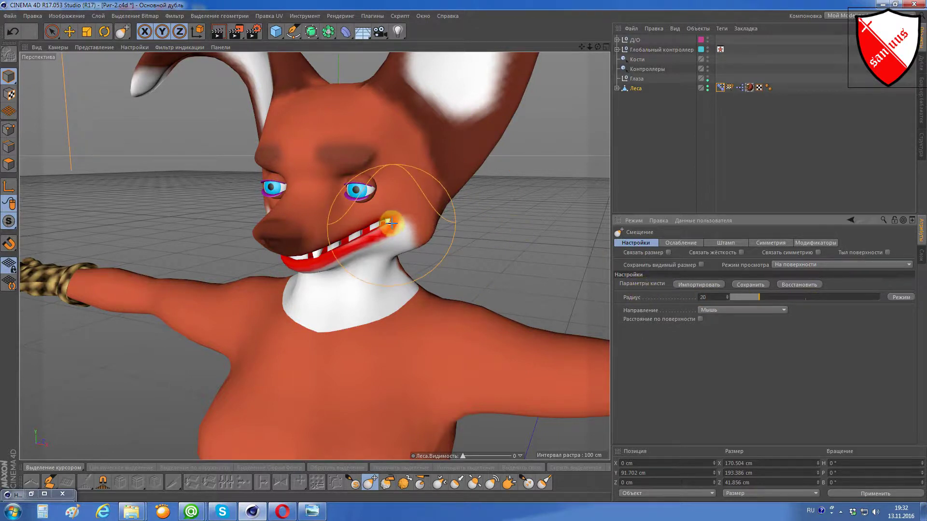
click(770, 245)
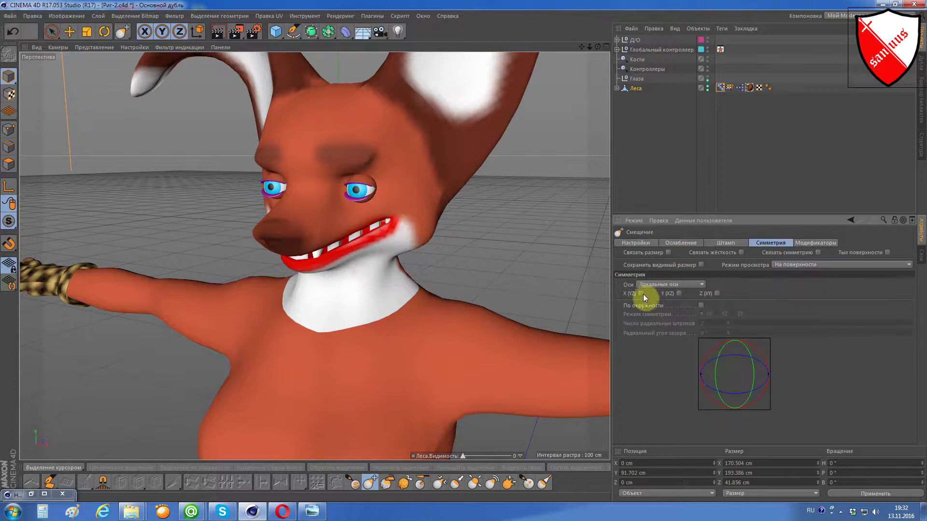
click(658, 285)
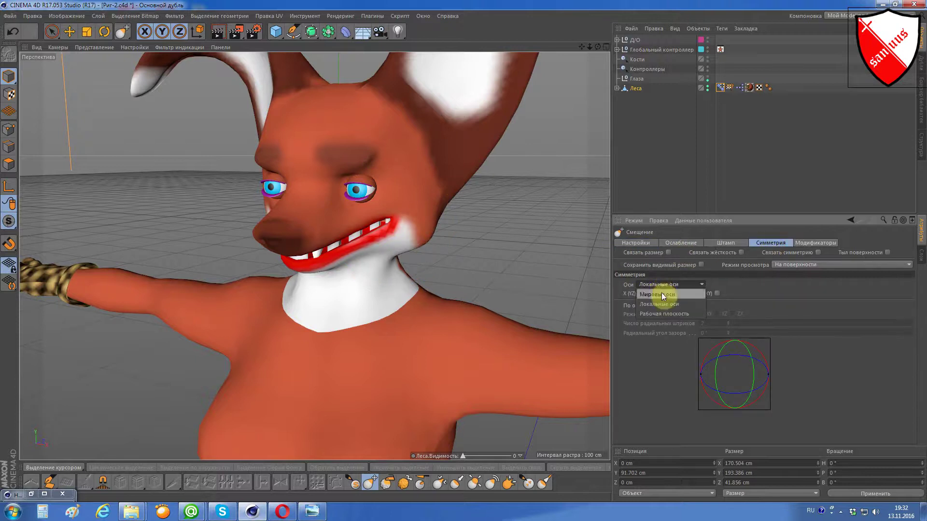
click(662, 294)
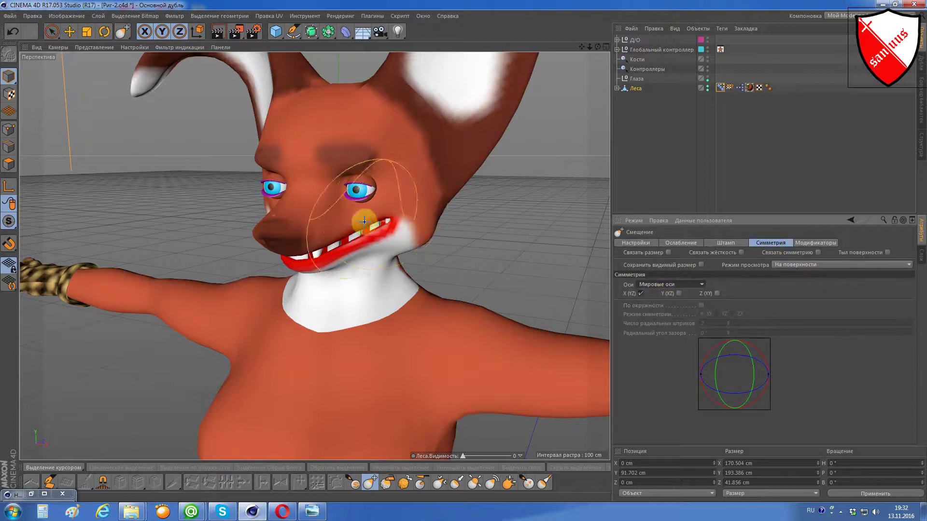
- Pull the mouth corner toward the cheek and push the upper lip over the teeth
scroll(366, 220, up, 3)
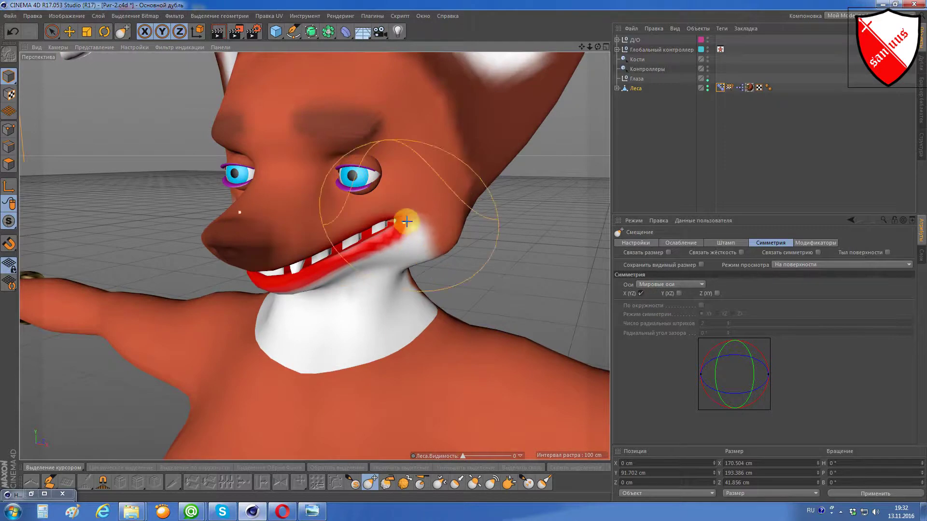
drag(395, 223, 406, 222)
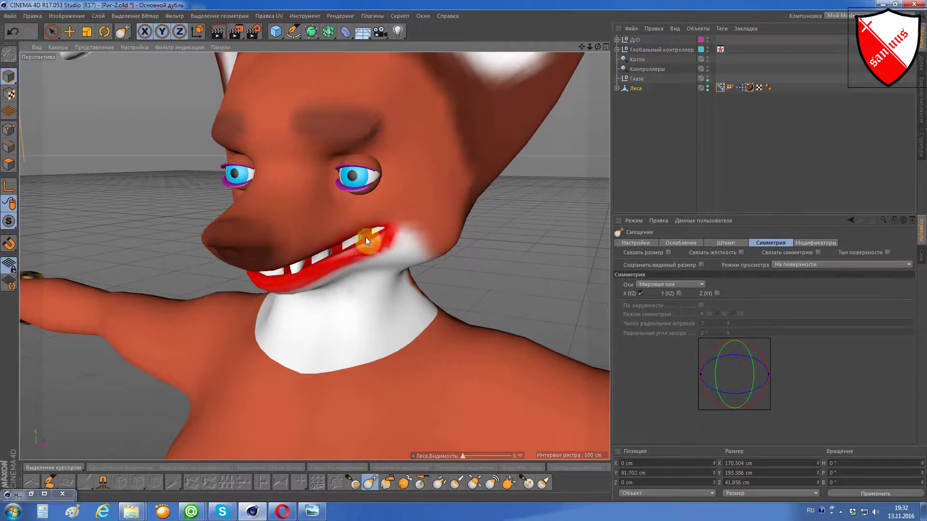
mouse_move(362, 233)
mouse_down()
mouse_move(389, 240)
mouse_move(371, 241)
mouse_up()
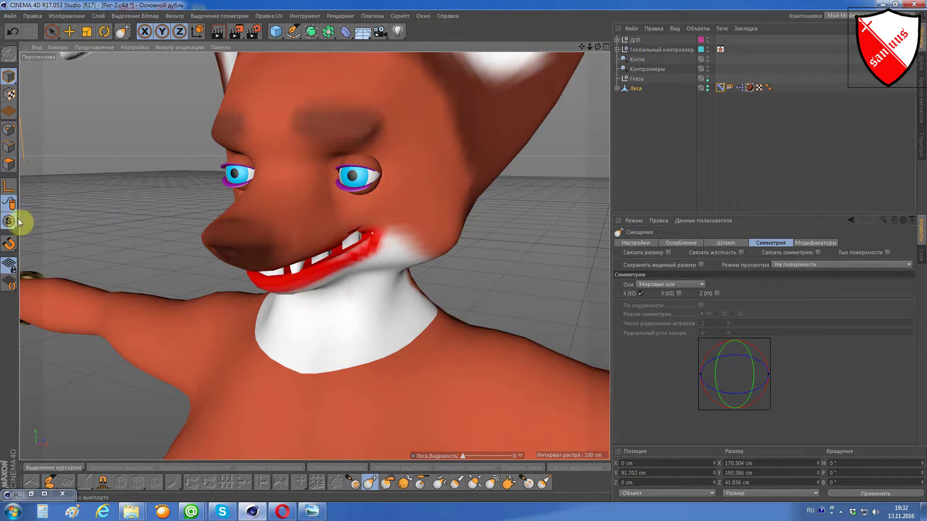
scroll(124, 136, down, 1)
scroll(124, 145, down, 1)
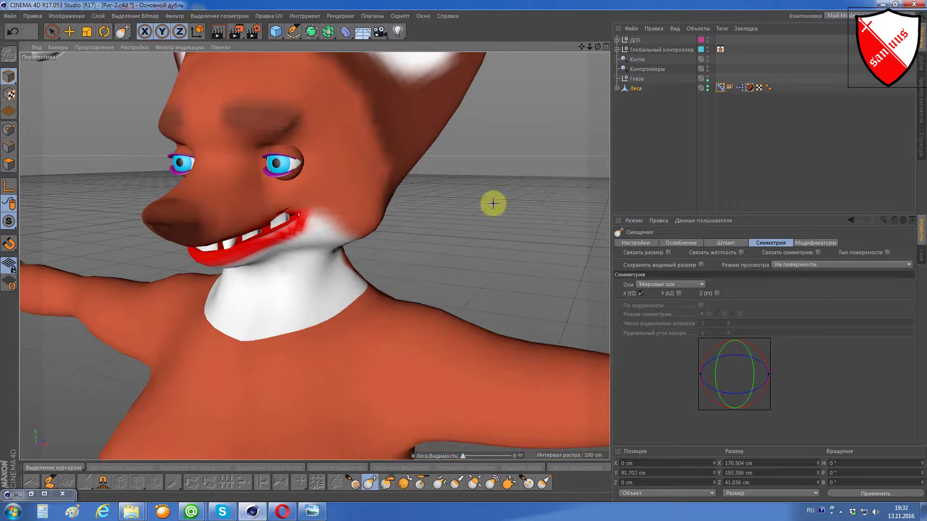
- Select Леса, turn the view side-on, and sculpt the mouth corner along the lip
click(626, 88)
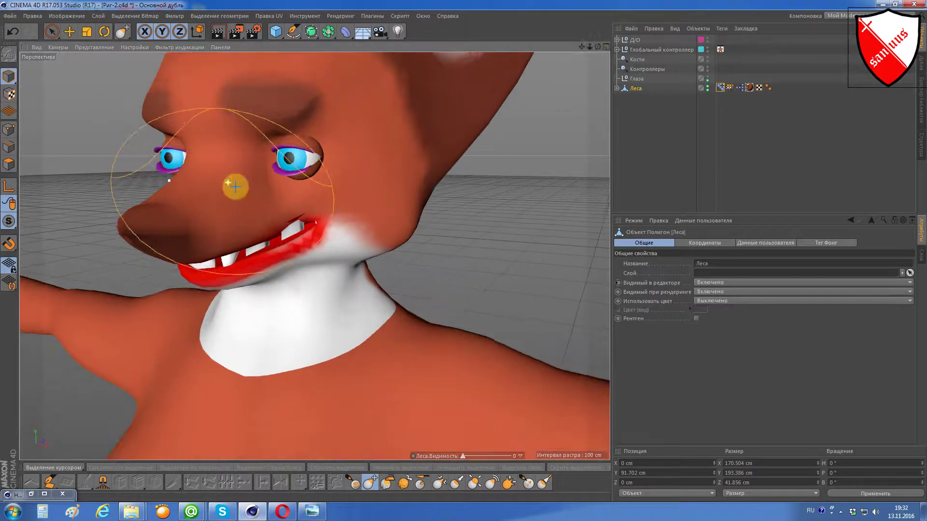
scroll(233, 181, up, 2)
drag(598, 46, 569, 53)
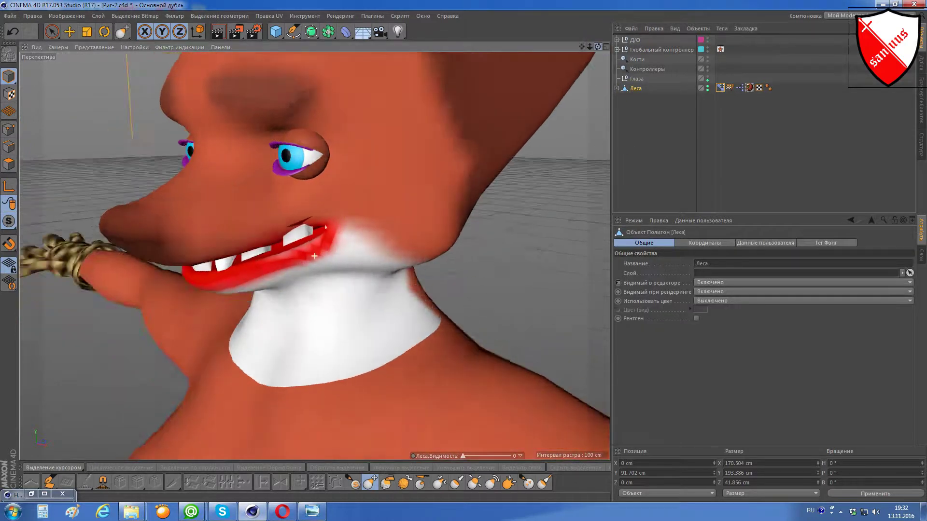
alt+drag(314, 256, 303, 230)
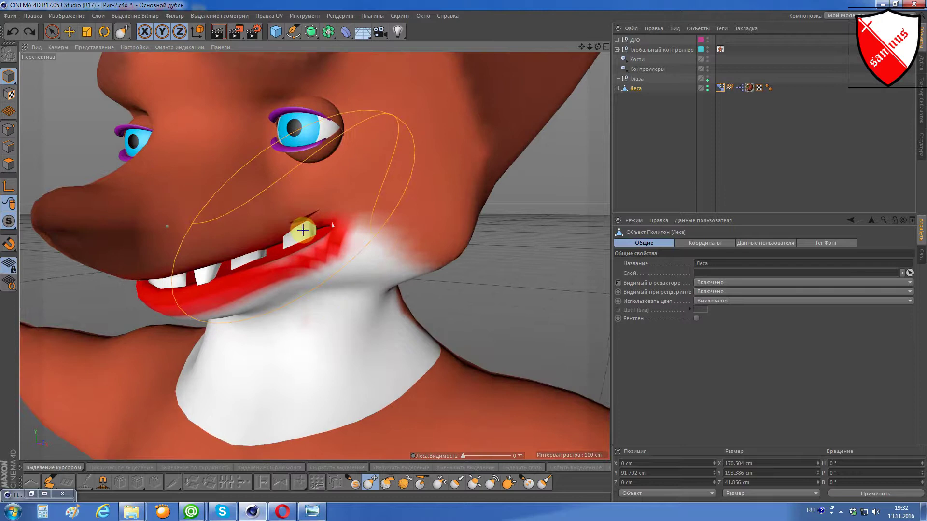
mouse_move(303, 230)
alt+mouse_down()
mouse_move(440, 268)
mouse_move(357, 241)
alt+mouse_up()
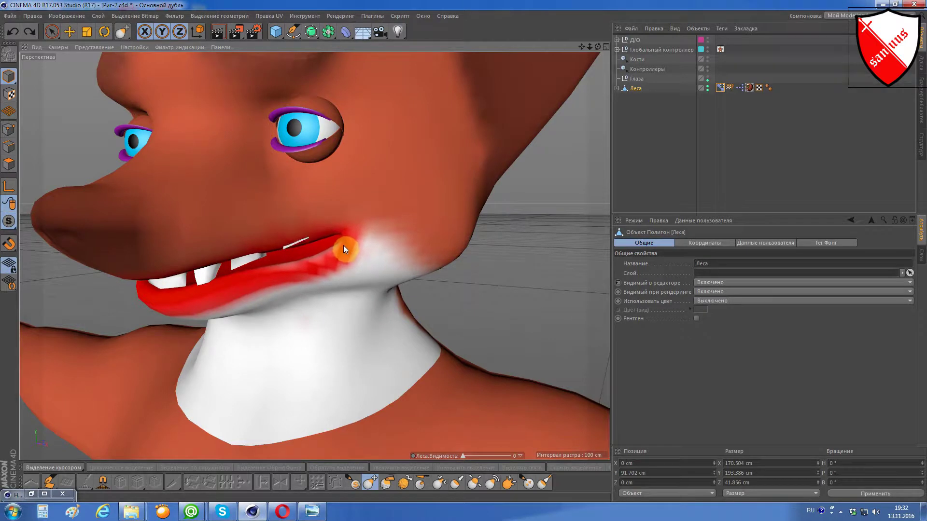
mouse_move(355, 239)
mouse_down()
mouse_move(290, 240)
mouse_move(294, 263)
mouse_move(269, 248)
mouse_move(269, 256)
mouse_move(335, 245)
mouse_up()
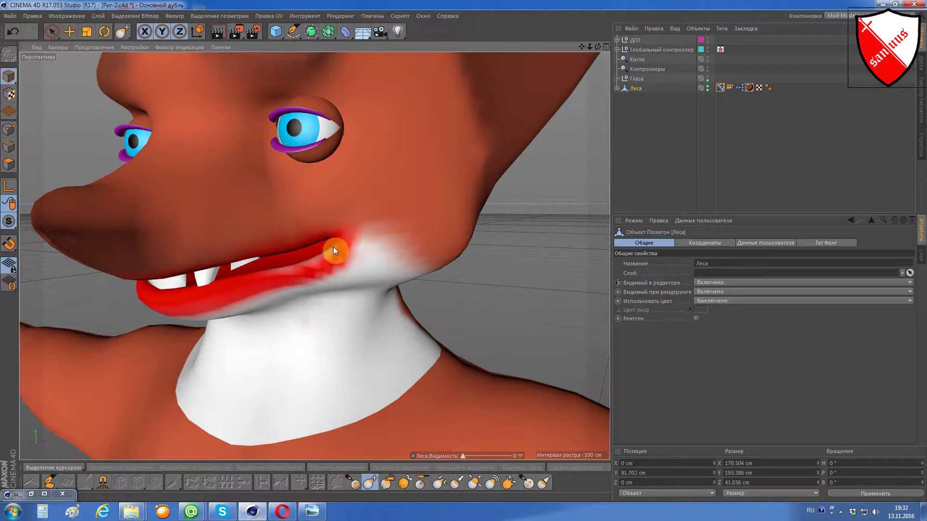
click(85, 47)
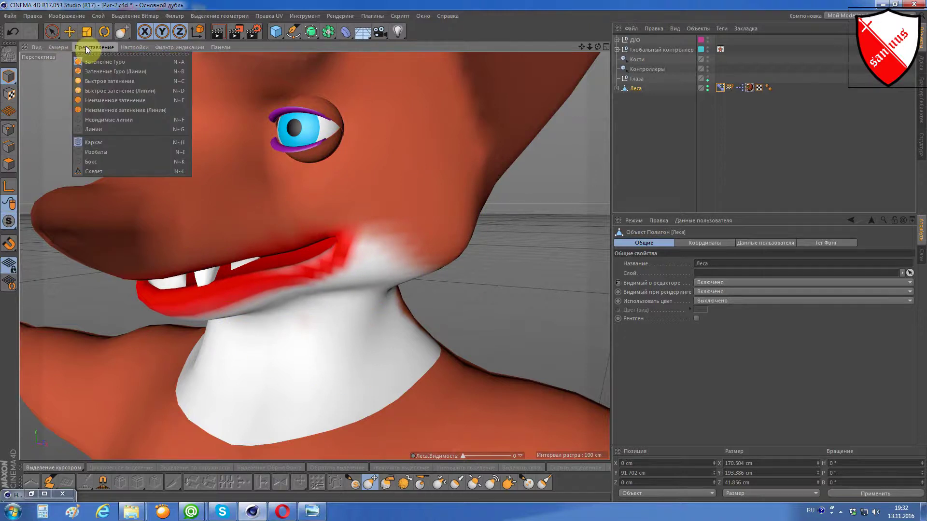
- Switch display to Gouraud Shading (Lines) and sculpt the upper and lower lip at the mouth corner
click(94, 73)
scroll(324, 222, up, 2)
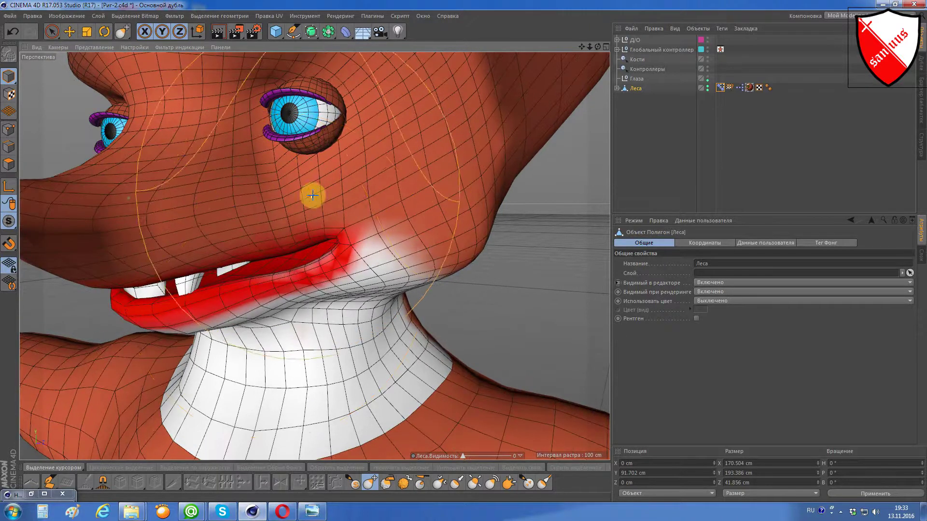
click(296, 280)
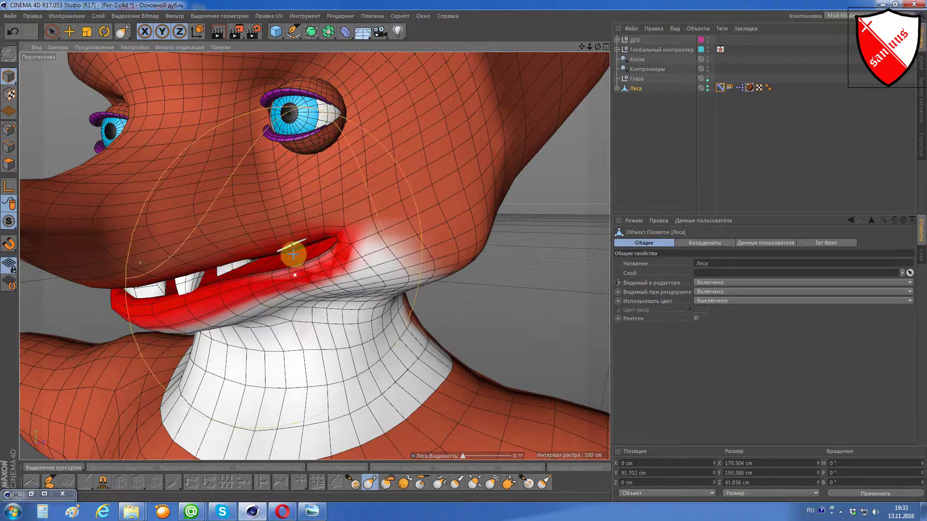
drag(294, 242, 295, 245)
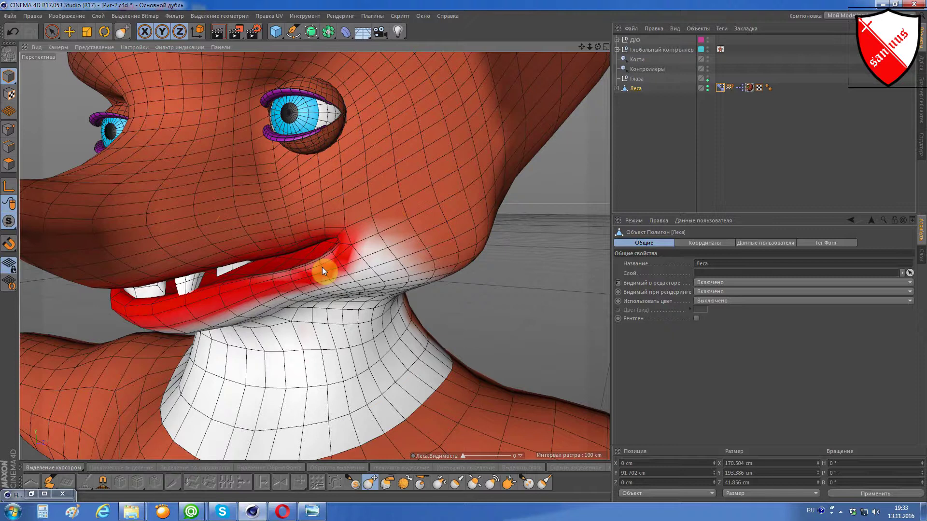
drag(321, 267, 297, 243)
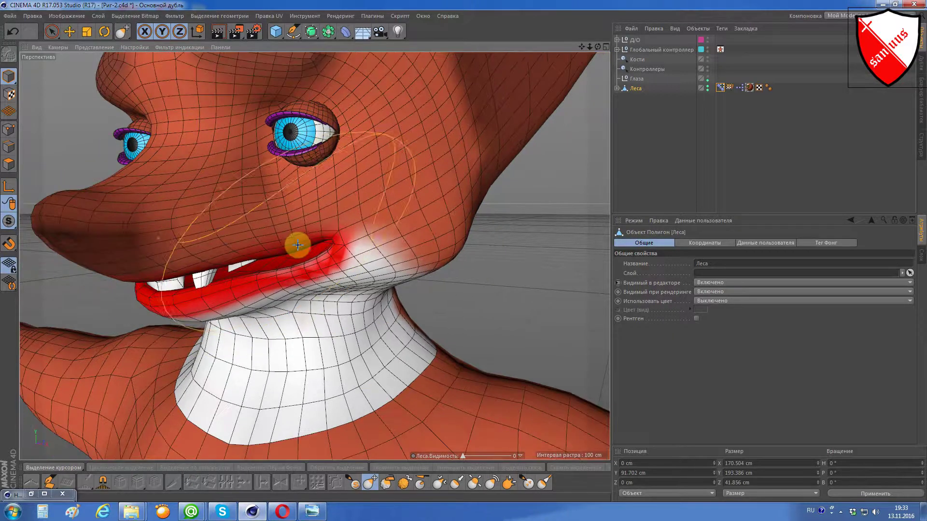
- From the other side of the head, sculpt along the upper lip toward the mouth corner
drag(598, 45, 559, 49)
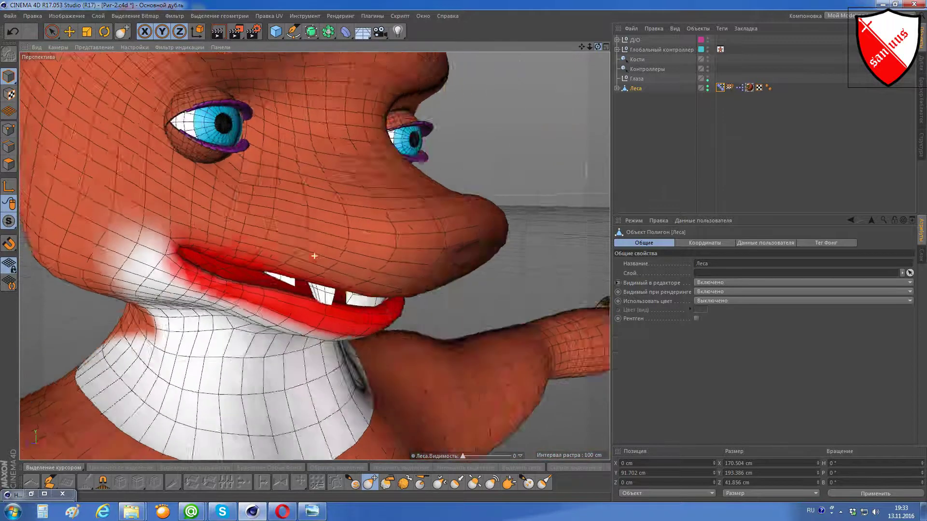
scroll(314, 256, down, 3)
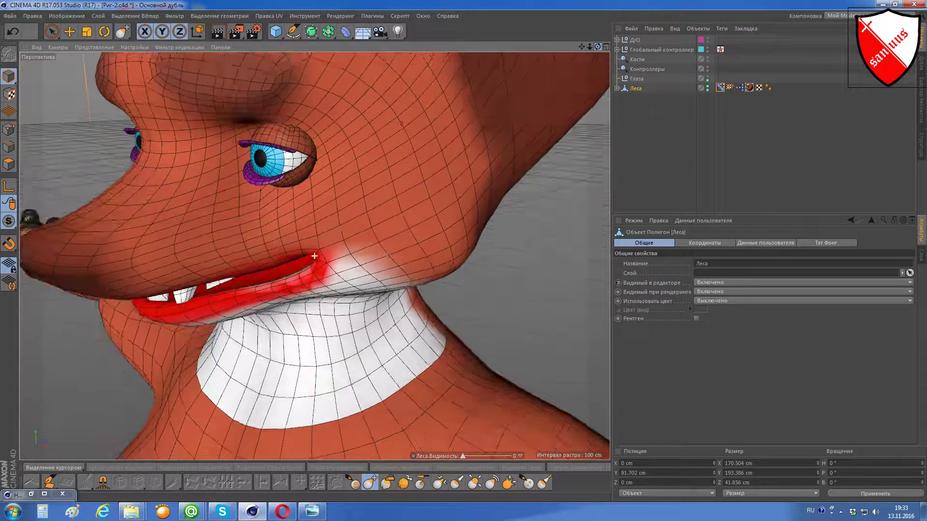
alt+drag(314, 256, 315, 256)
scroll(314, 255, up, 5)
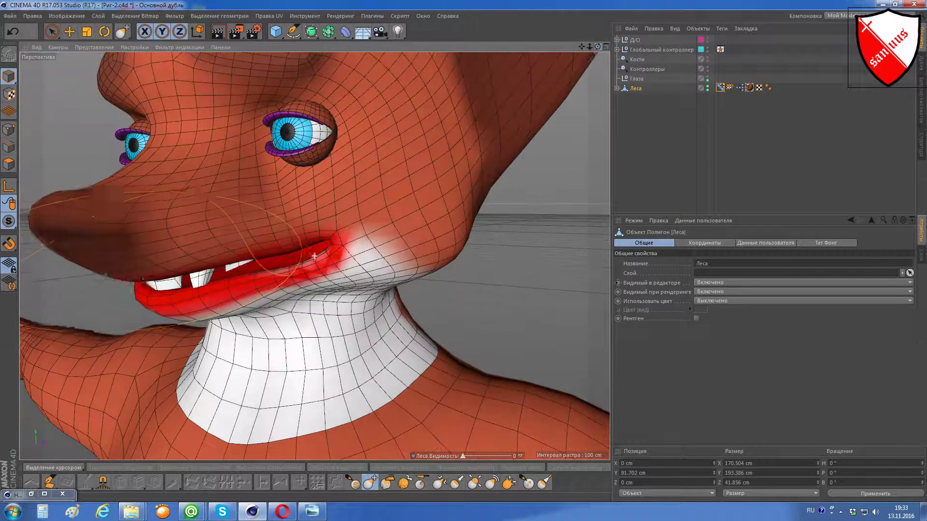
scroll(216, 300, up, 2)
mouse_move(216, 299)
mouse_down()
mouse_move(275, 263)
mouse_move(310, 263)
mouse_up()
drag(197, 282, 327, 265)
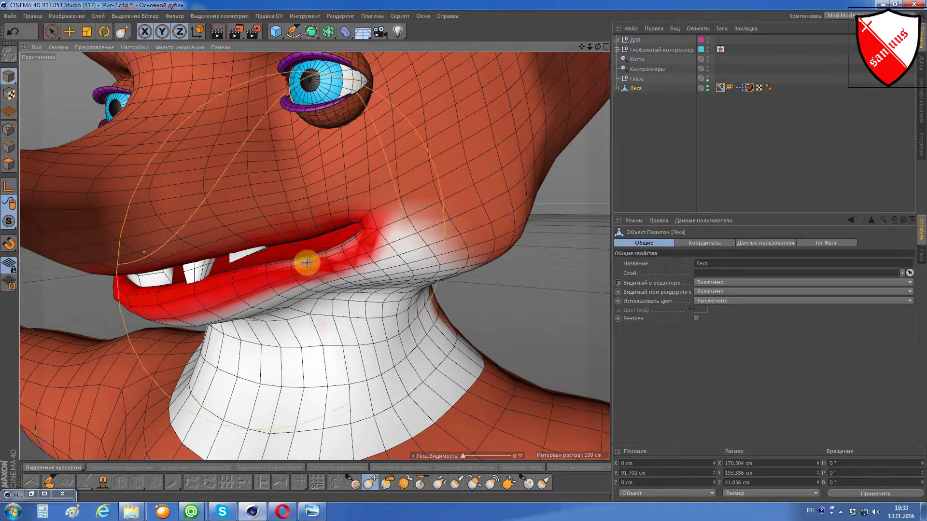
- Reshape the area around the mouth, checking it from front and profile views
alt+drag(175, 285, 437, 176)
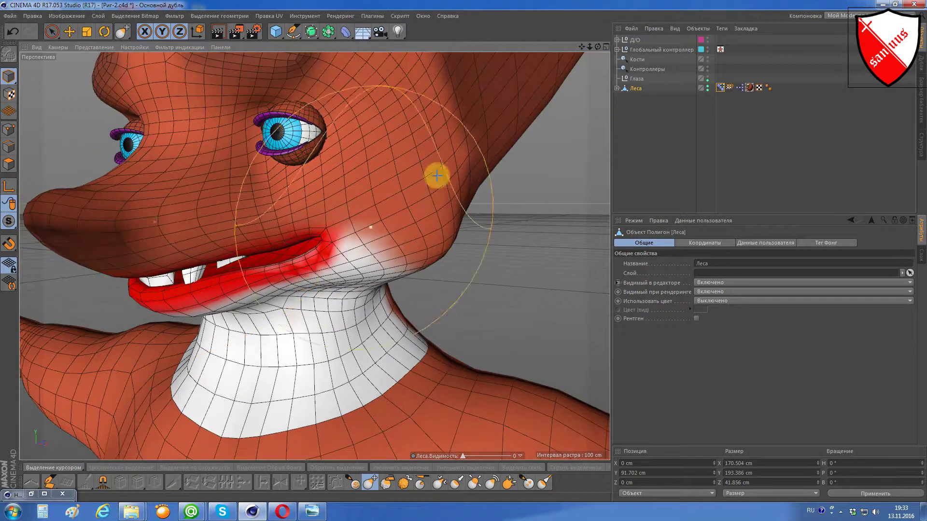
drag(593, 50, 560, 67)
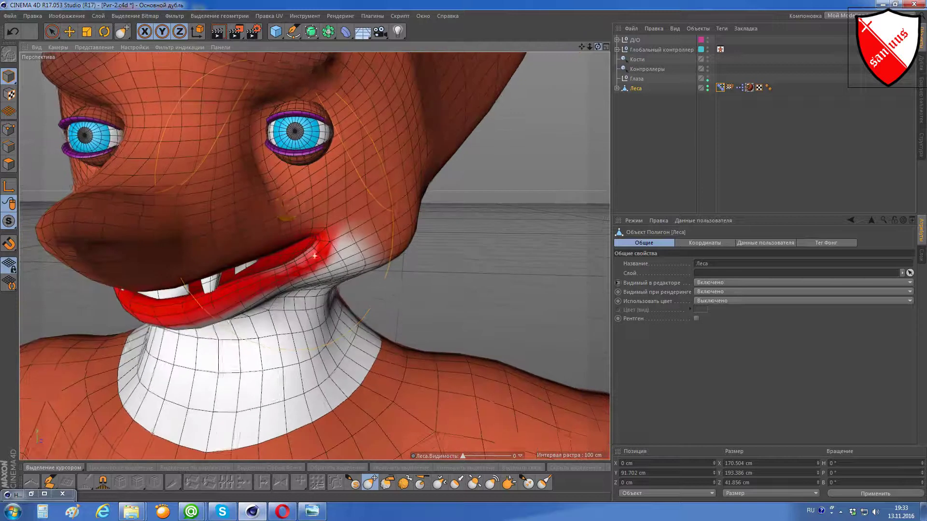
mouse_move(227, 261)
mouse_down()
mouse_move(210, 278)
mouse_move(230, 312)
mouse_move(232, 296)
mouse_up()
mouse_move(598, 46)
mouse_down()
mouse_move(222, 269)
mouse_move(327, 265)
mouse_up()
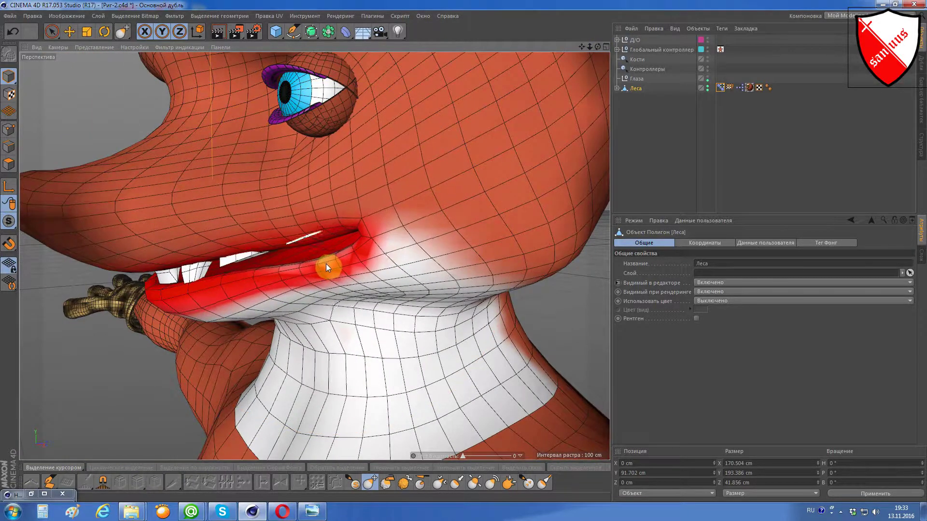
alt+drag(327, 263, 367, 226)
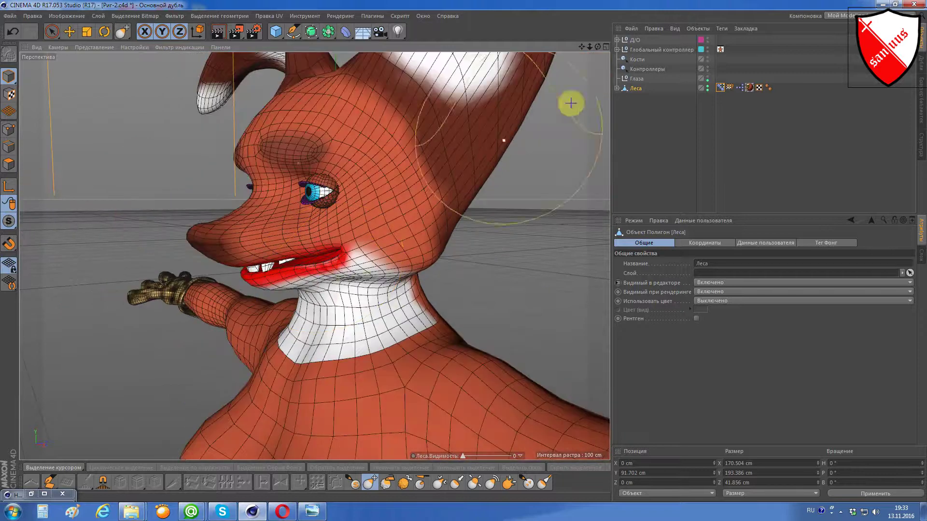
drag(597, 46, 597, 47)
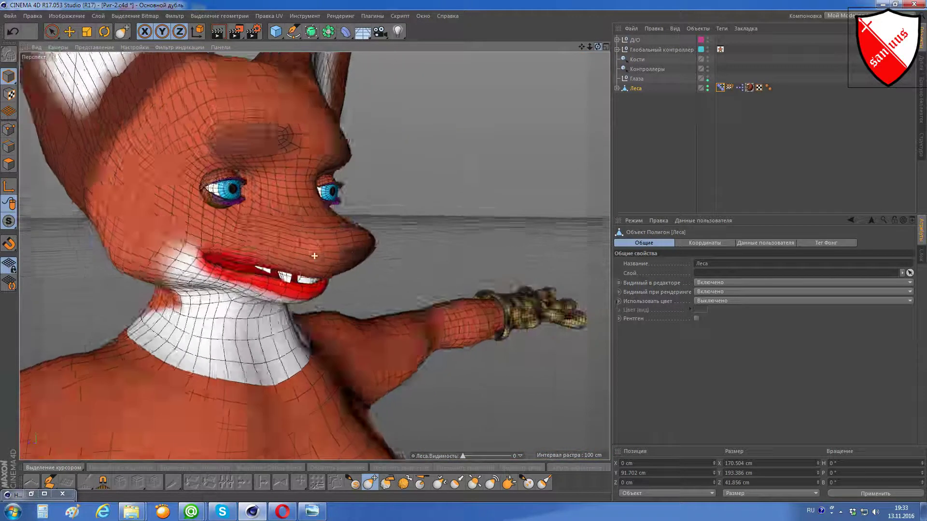
- Rename the Pose Morph tag's first pose to Начальная and add a new pose, Поза.0
click(721, 88)
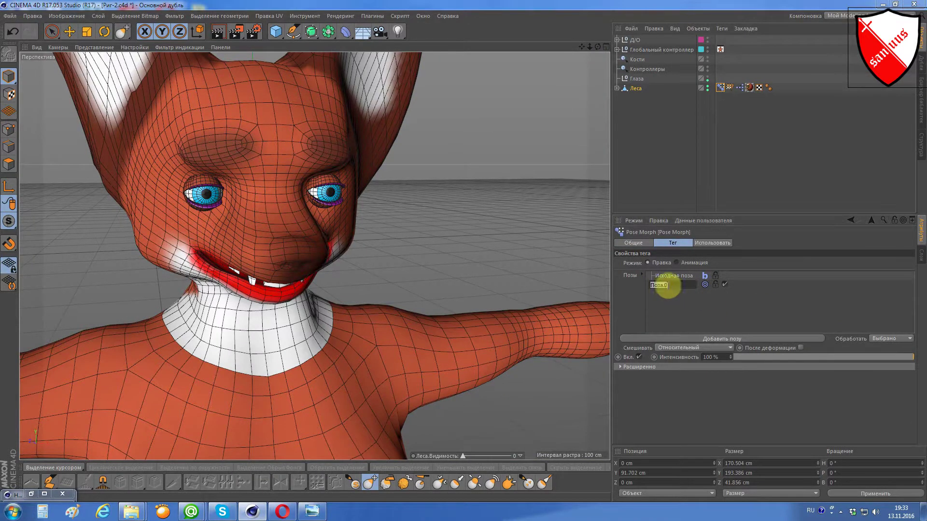
double_click(667, 285)
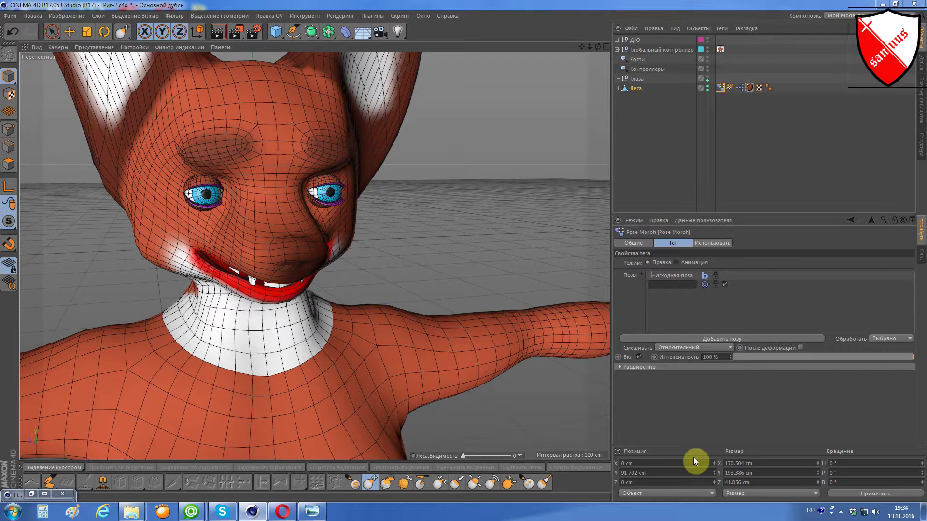
text(Начальная)
key(Return)
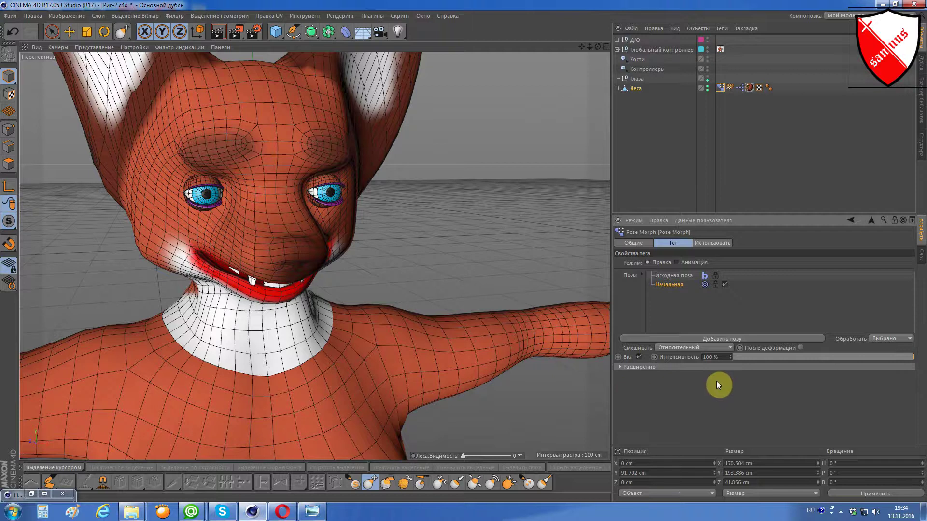
click(750, 338)
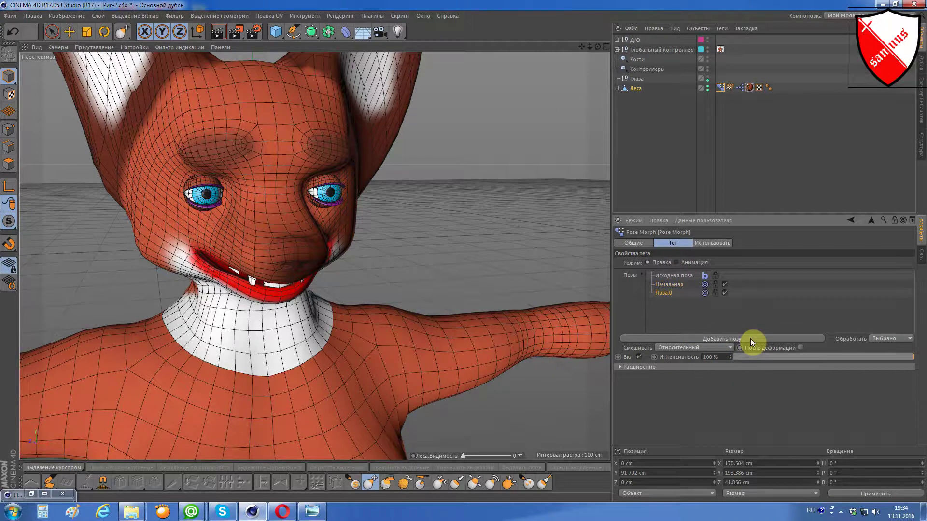
click(313, 512)
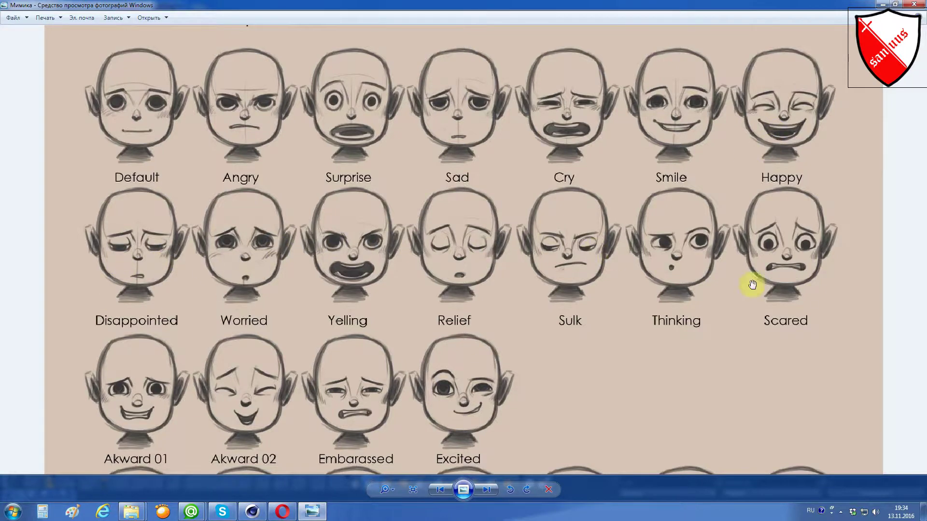
- Pan around the Мимика expression sheet's mouth-shape and face rows, then minimise Photo Viewer
scroll(362, 382, down, 1)
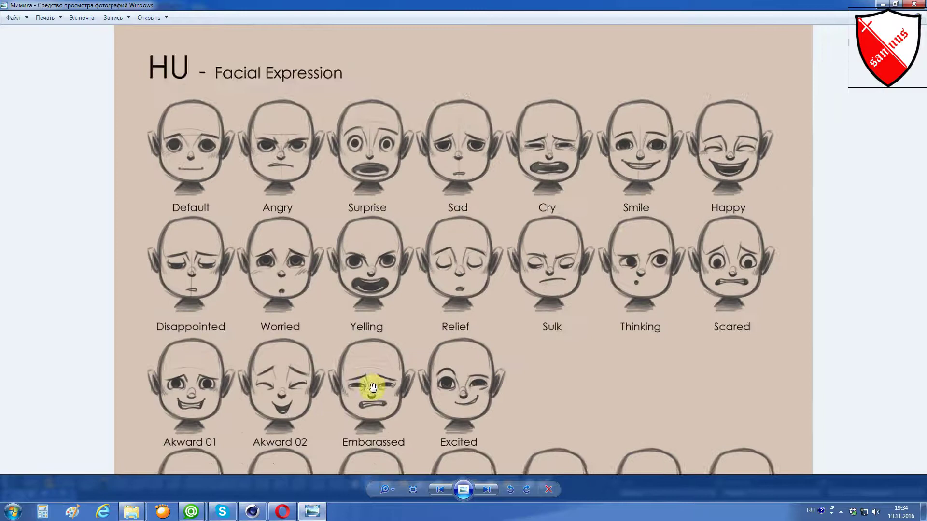
drag(384, 328, 384, 294)
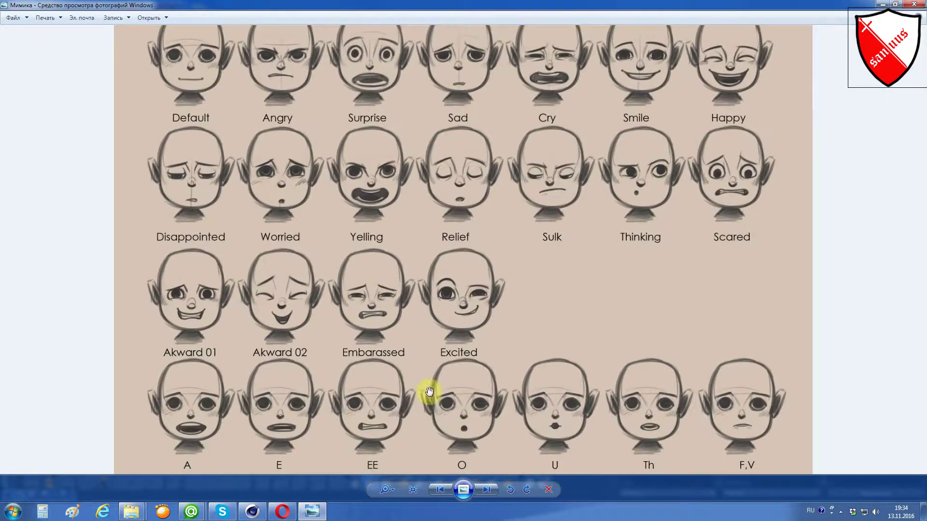
drag(702, 241, 610, 340)
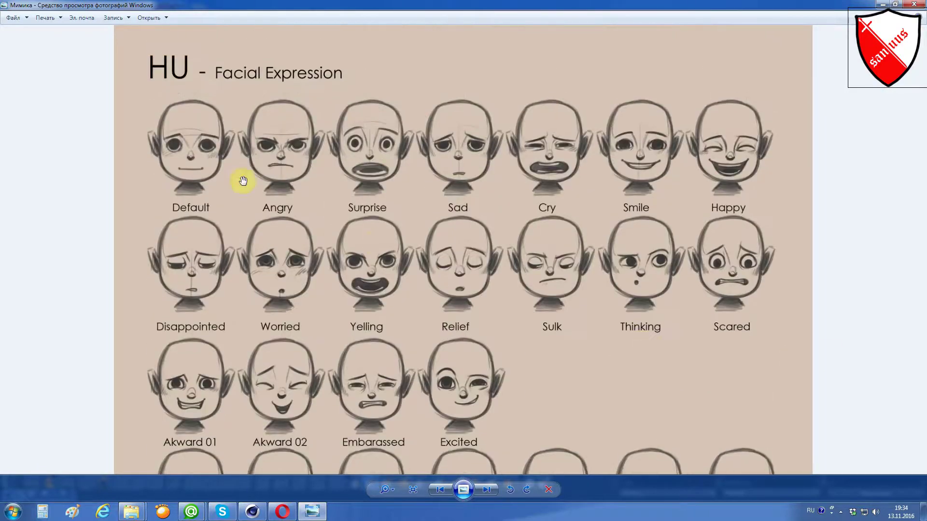
drag(231, 192, 202, 141)
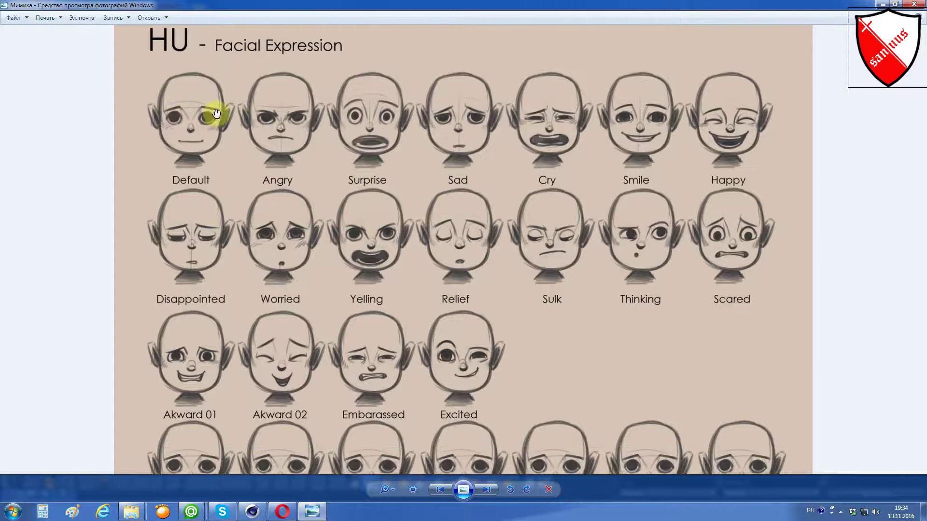
click(881, 4)
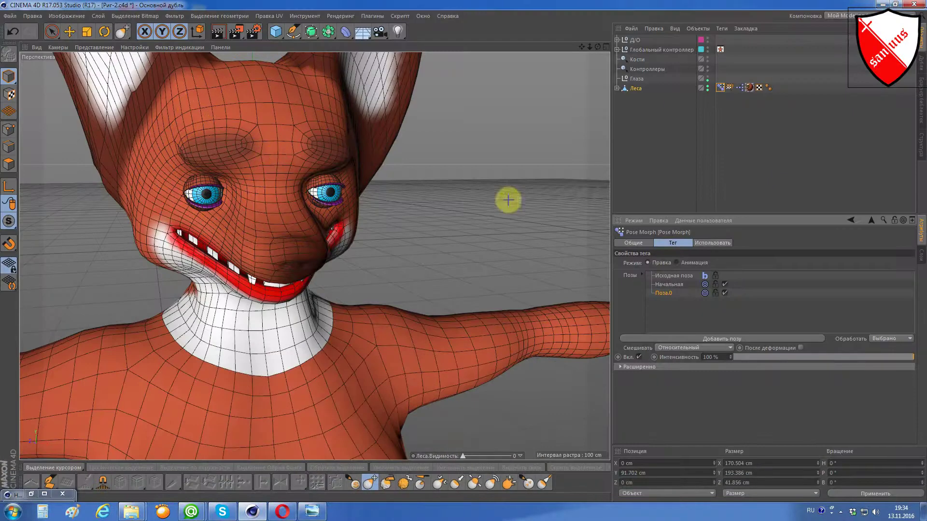
- Rename the new pose Поза.0 to 'БРови вверх'
drag(582, 45, 608, 48)
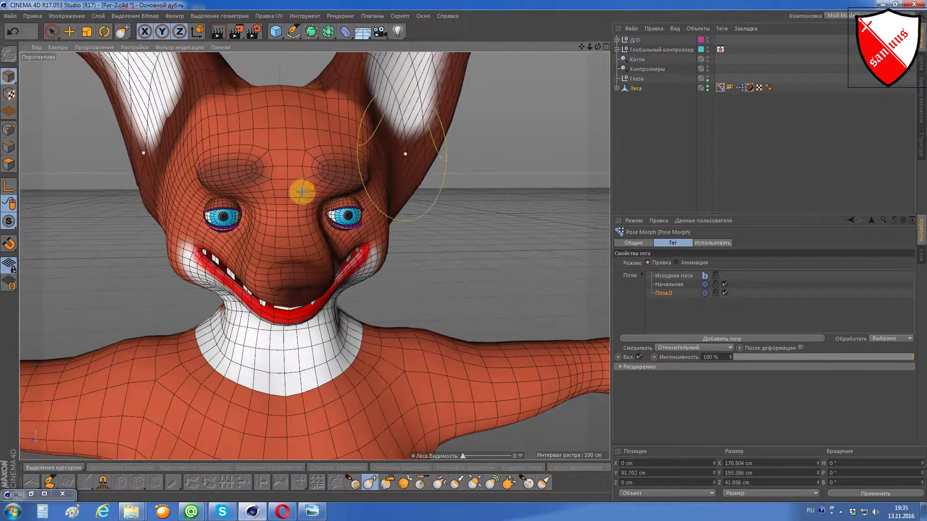
click(301, 192)
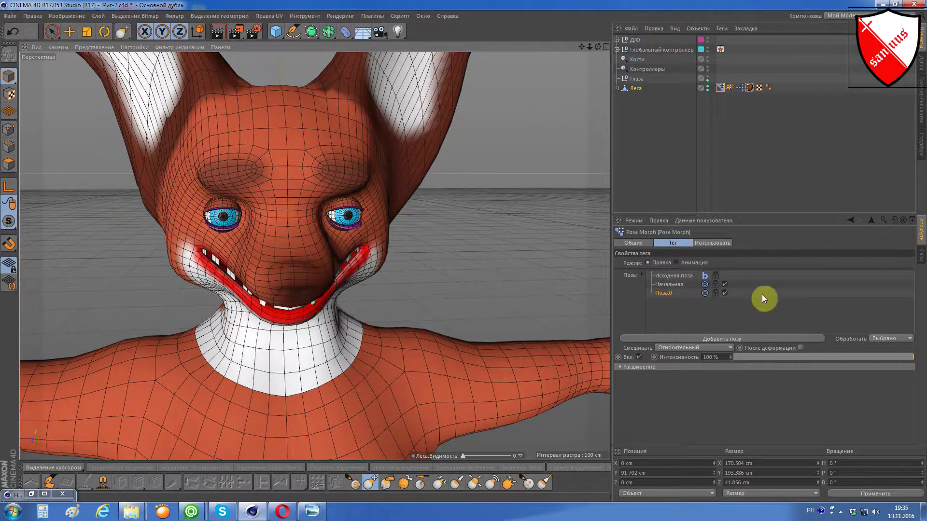
double_click(668, 293)
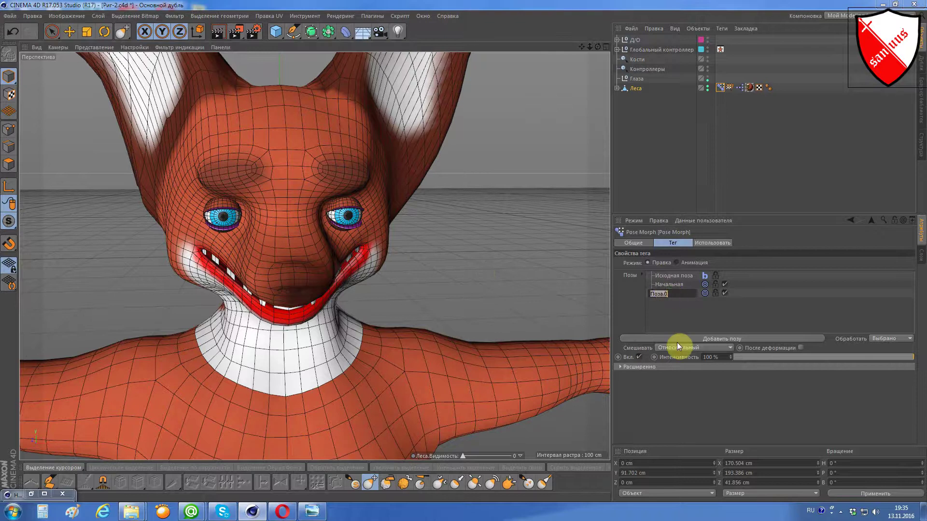
text(БРо)
text(ви ввер)
text(х)
key(Return)
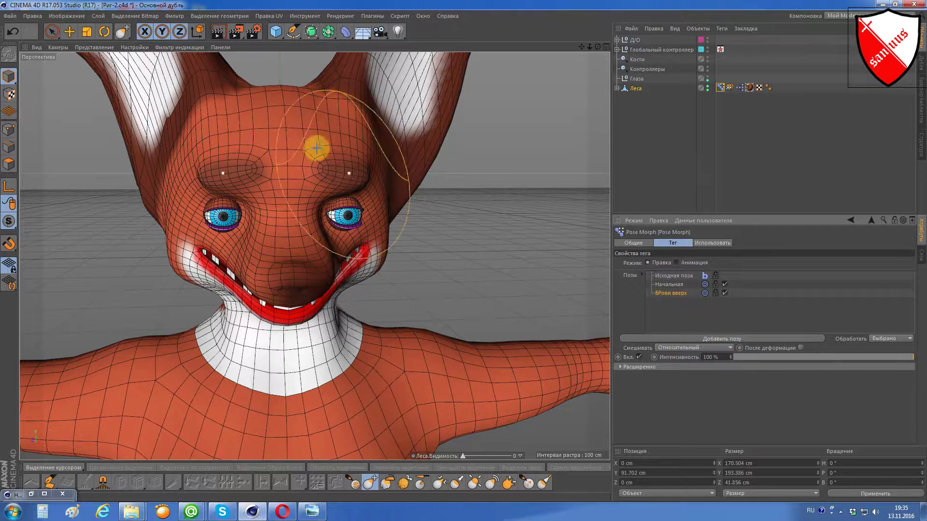
- Set the Смещение brush radius to 15
click(372, 485)
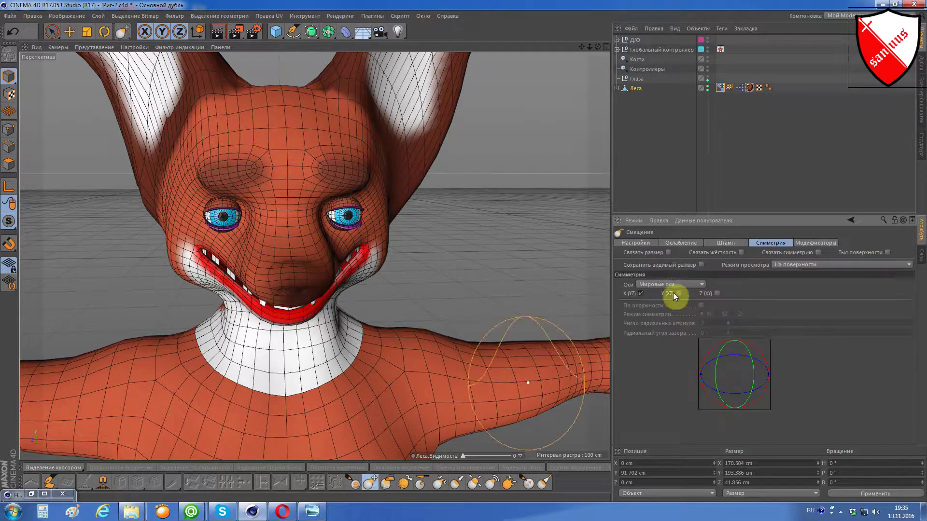
click(645, 242)
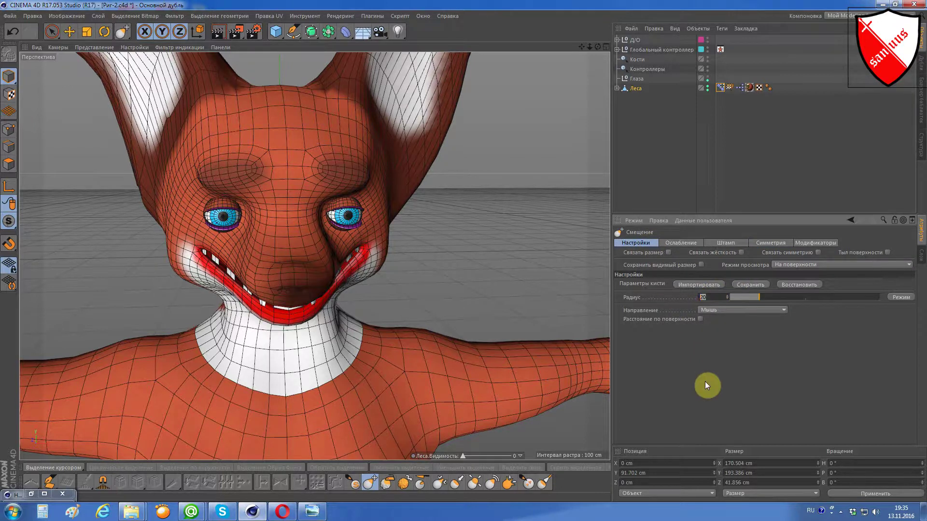
text(15)
key(Return)
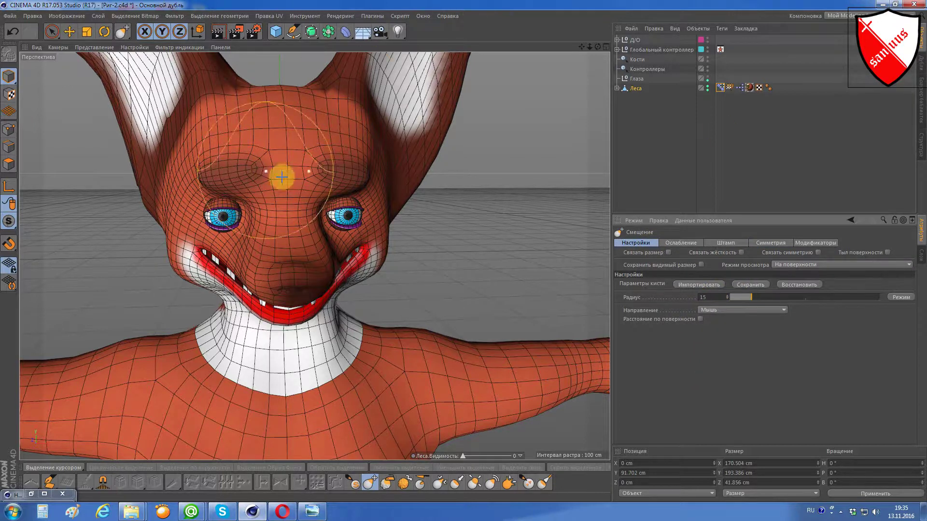
- Brush both brow ridges upward symmetrically, undoing the strokes that didn't work
alt+drag(483, 120, 451, 41)
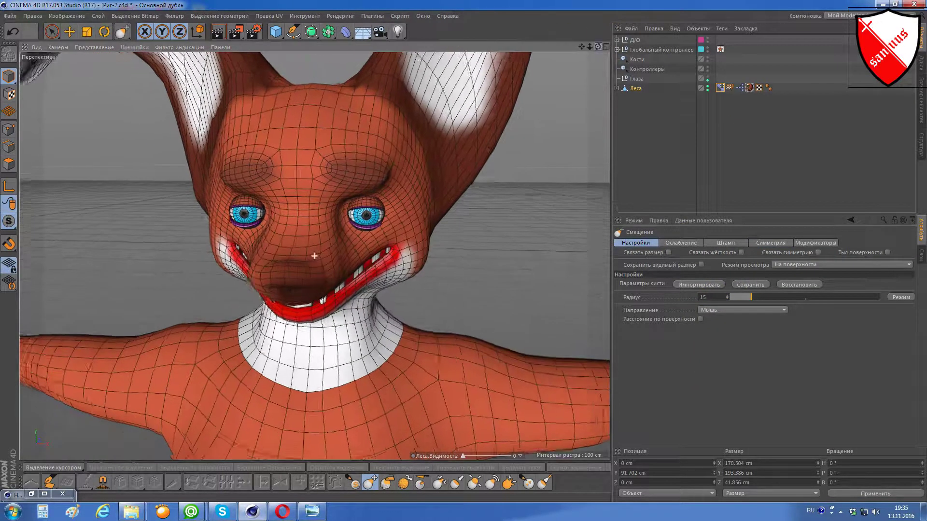
scroll(362, 172, up, 2)
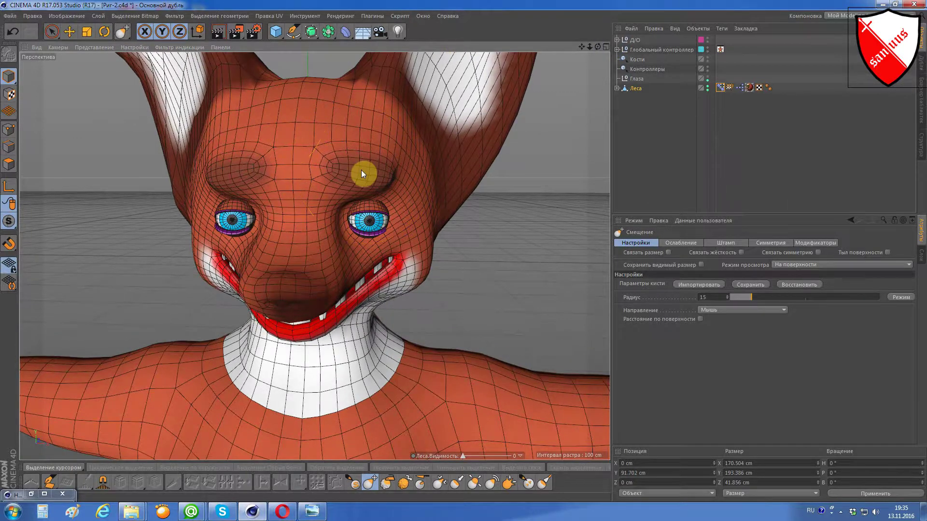
drag(361, 170, 361, 143)
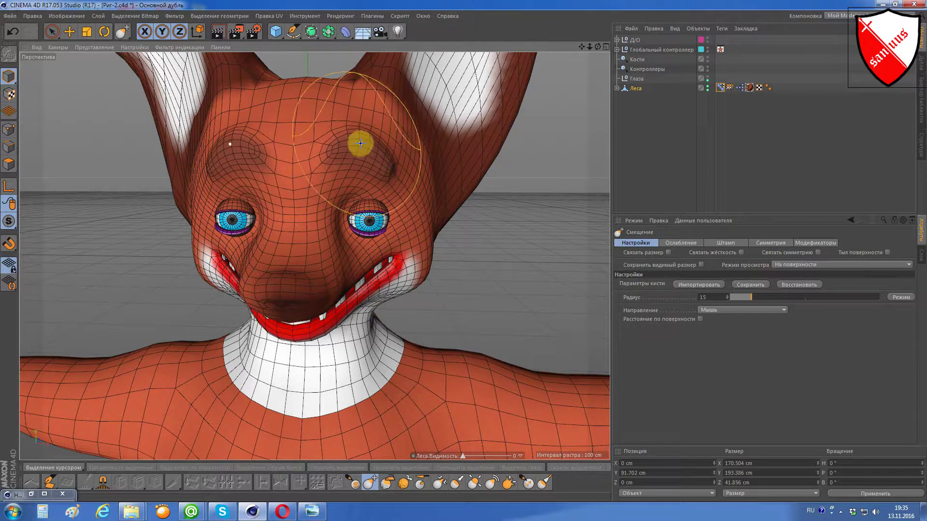
key(ctrl+z)
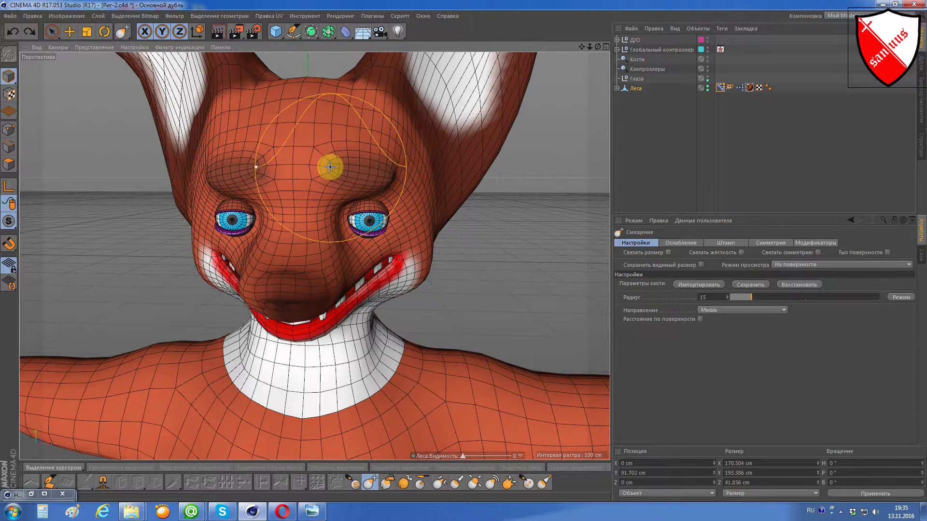
drag(330, 167, 330, 147)
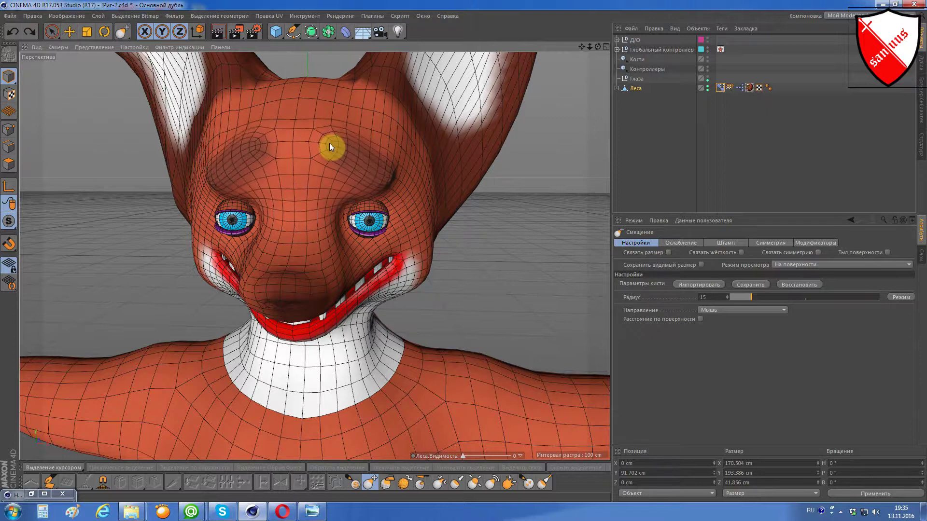
key(ctrl+z)
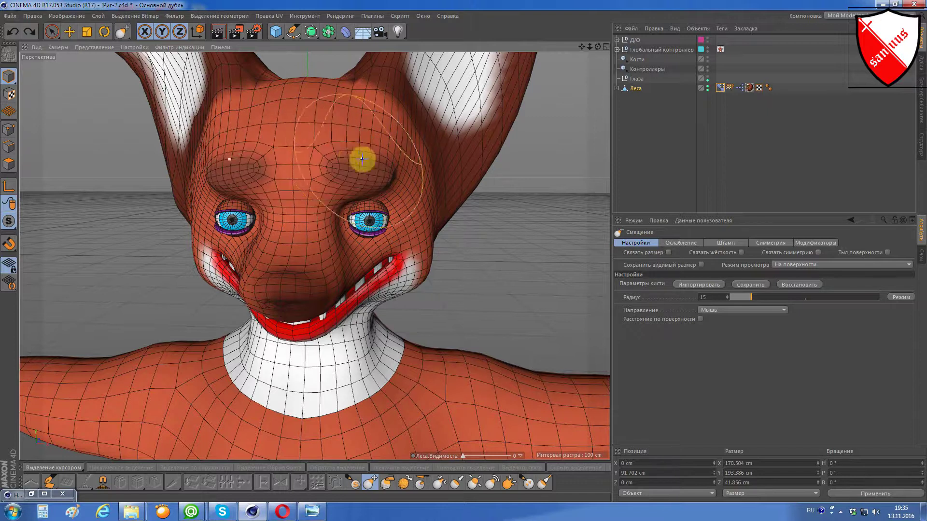
mouse_move(364, 172)
mouse_down()
mouse_move(366, 154)
mouse_move(394, 160)
mouse_up()
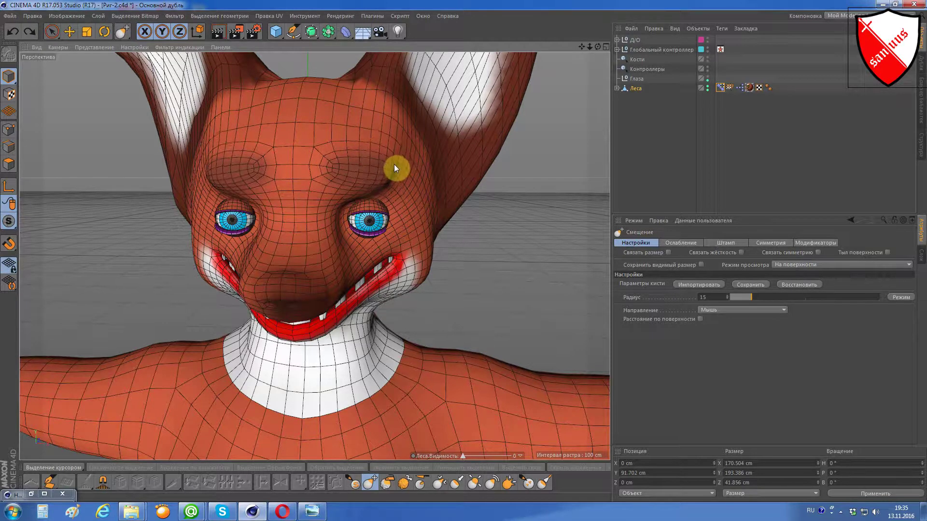
key(ctrl+z)
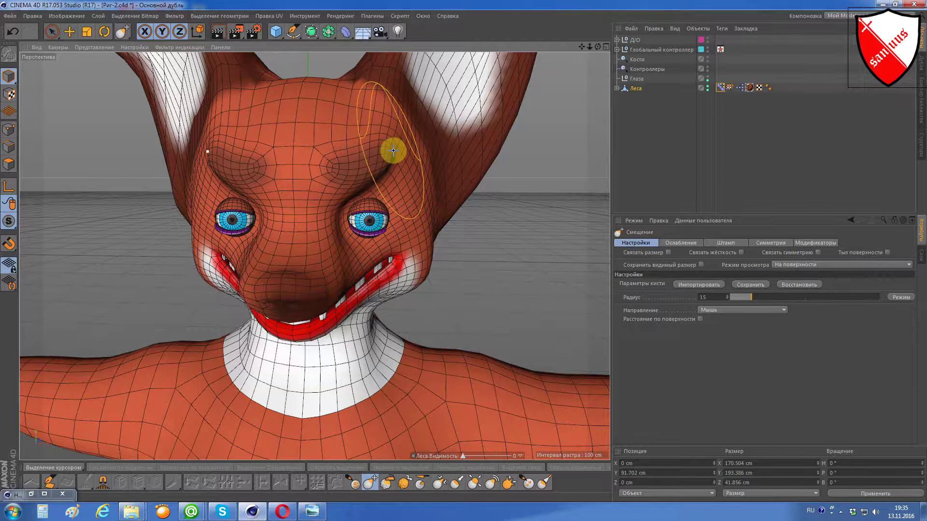
drag(393, 150, 393, 151)
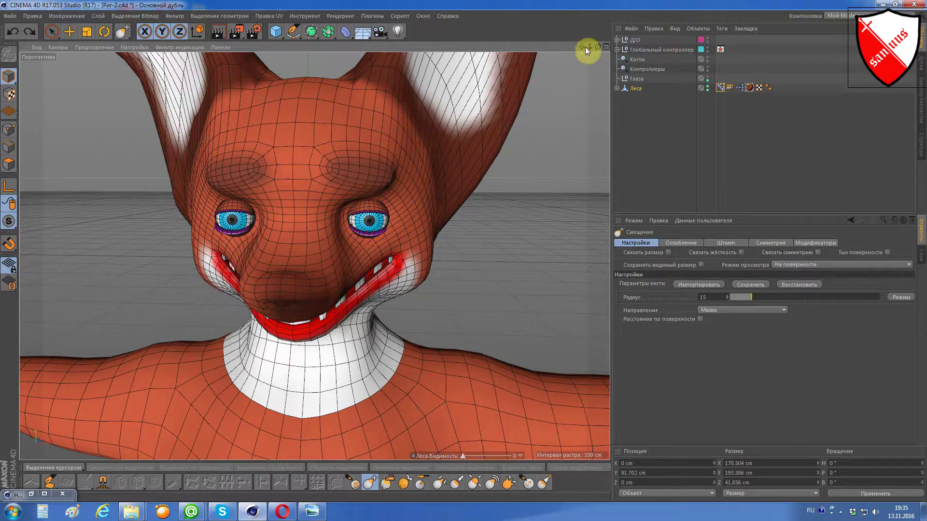
- From a closer frontal view, lift the area around both eyebrows slightly
drag(585, 47, 576, 60)
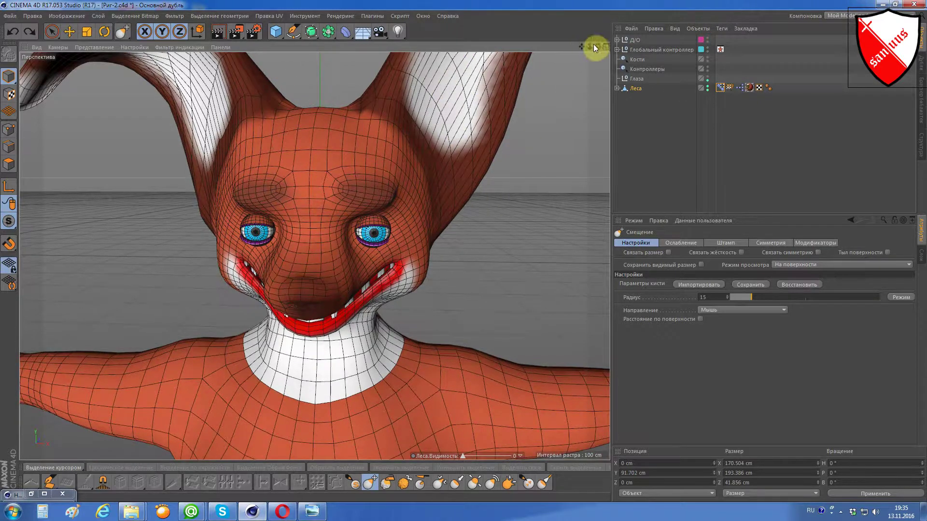
drag(593, 44, 596, 44)
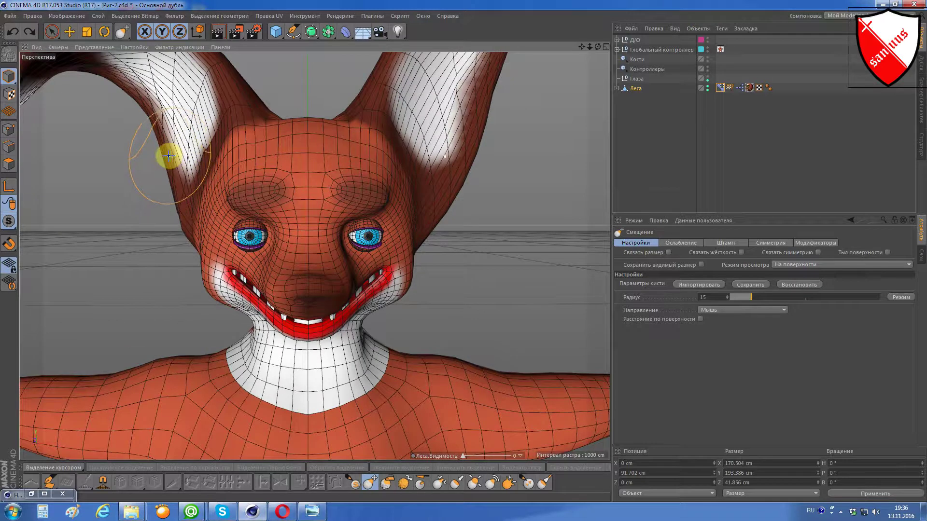
scroll(367, 190, up, 2)
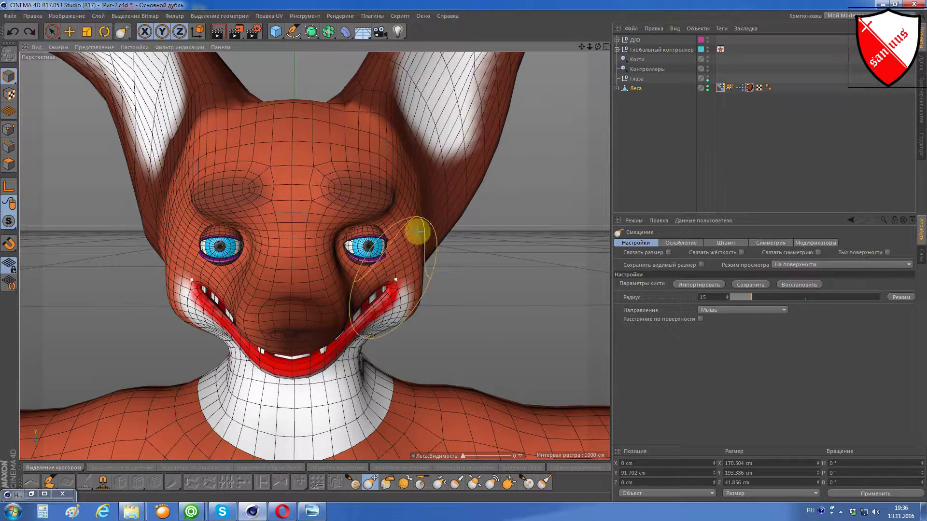
scroll(365, 193, up, 1)
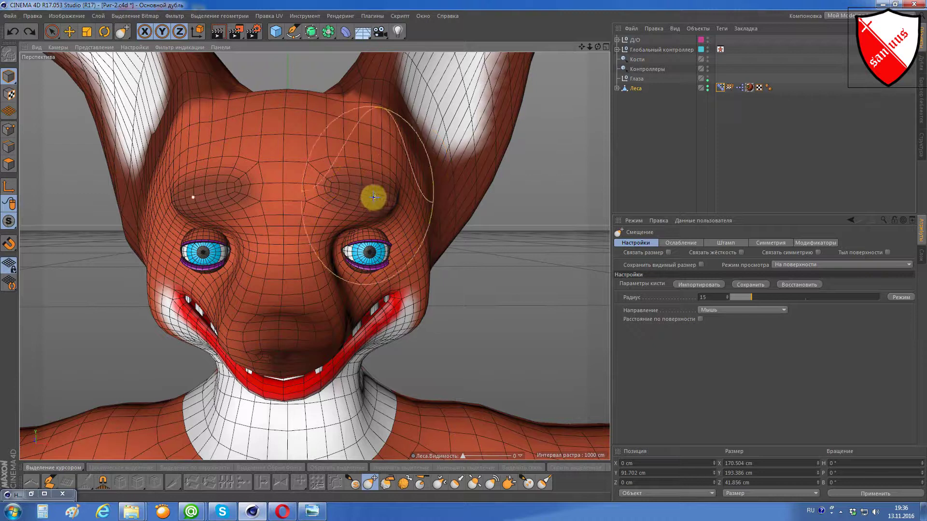
drag(370, 192, 372, 162)
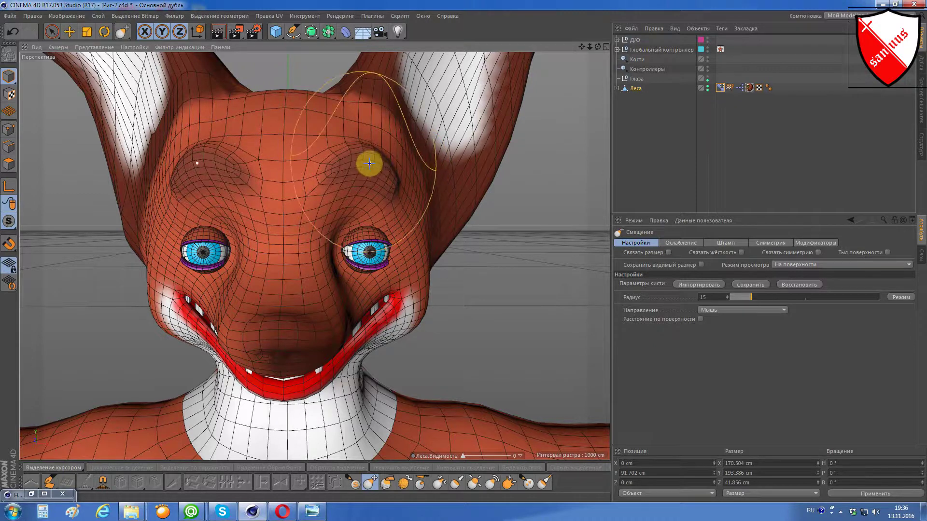
scroll(372, 163, down, 2)
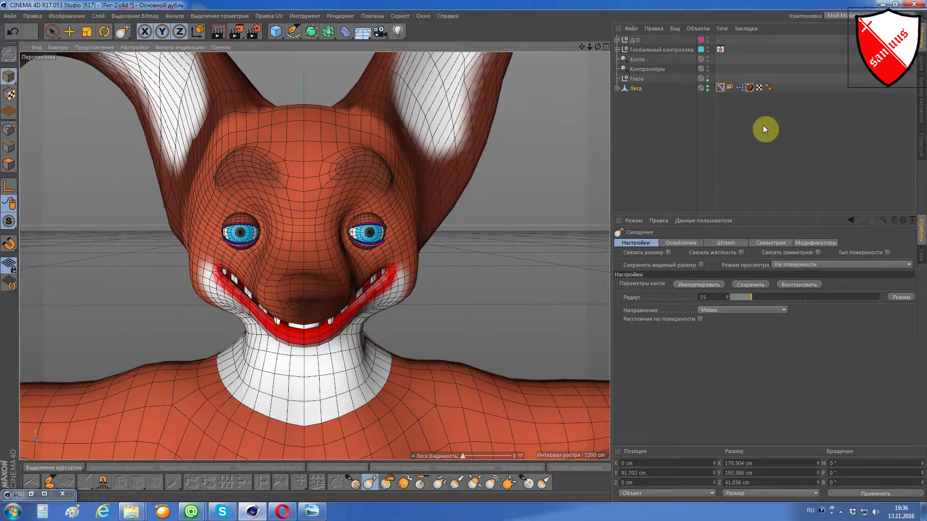
- Add a fourth pose to the Pose Morph tag named 'Брови вверх -2'
click(720, 89)
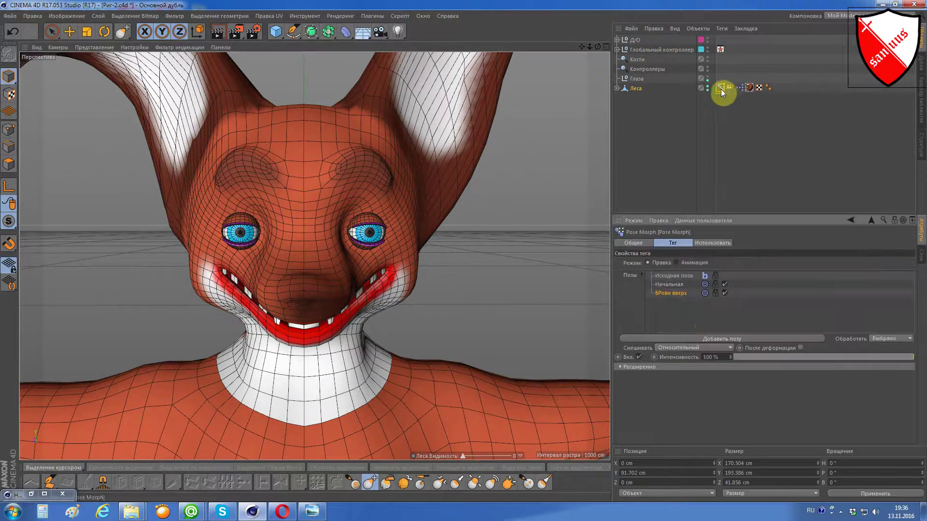
click(682, 338)
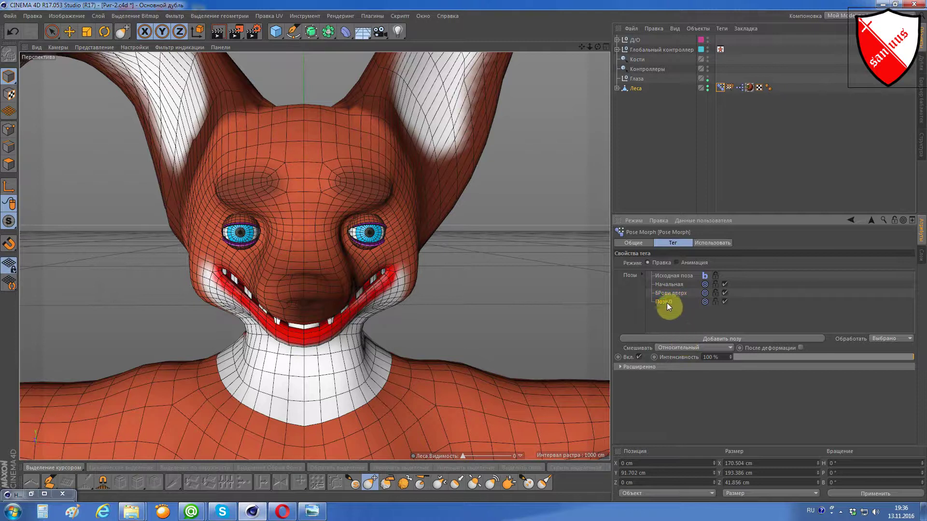
double_click(666, 303)
text(Брови вверх 2)
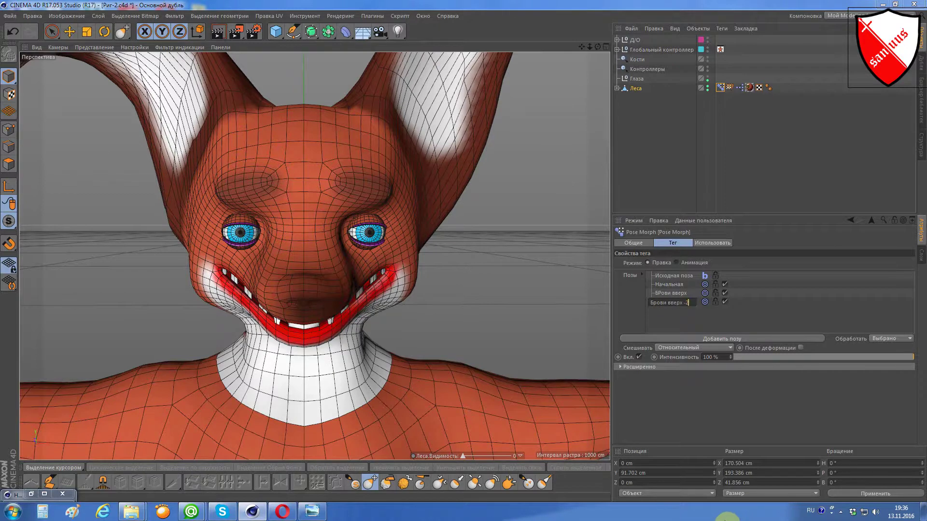
text(-)
key(Return)
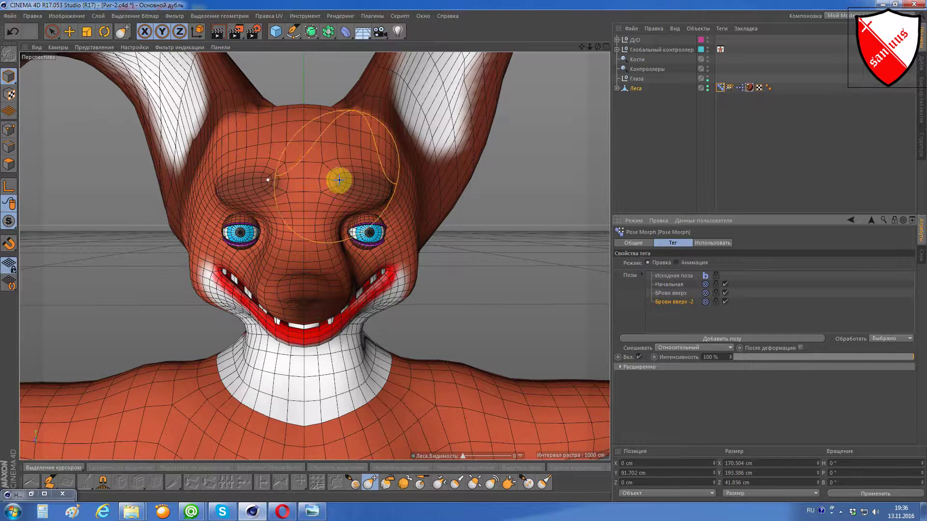
- Stroke the forehead and brows upward for Брови вверх -2, checking the shape from several angles
drag(337, 182, 337, 155)
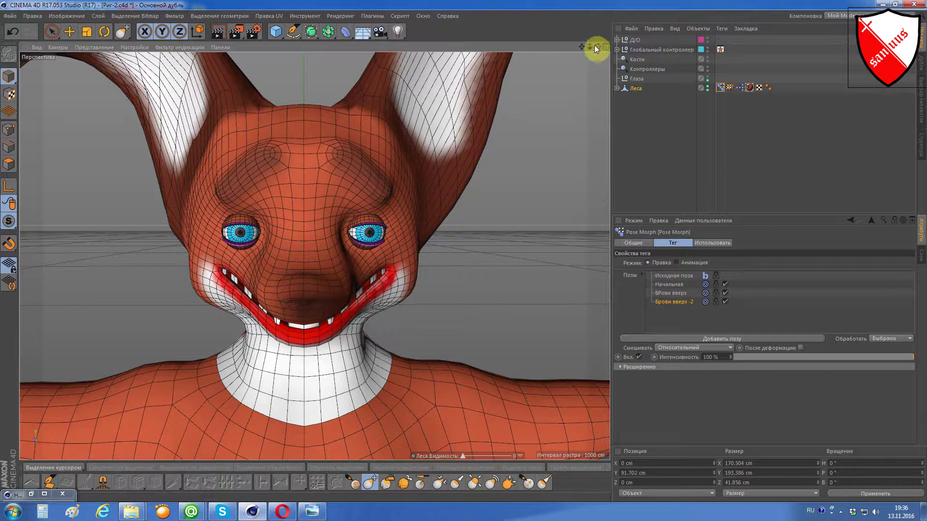
mouse_move(599, 50)
mouse_down()
mouse_move(555, 53)
mouse_move(598, 47)
mouse_move(418, 151)
mouse_move(486, 100)
mouse_move(595, 48)
mouse_move(356, 169)
mouse_move(325, 175)
mouse_move(324, 155)
mouse_up()
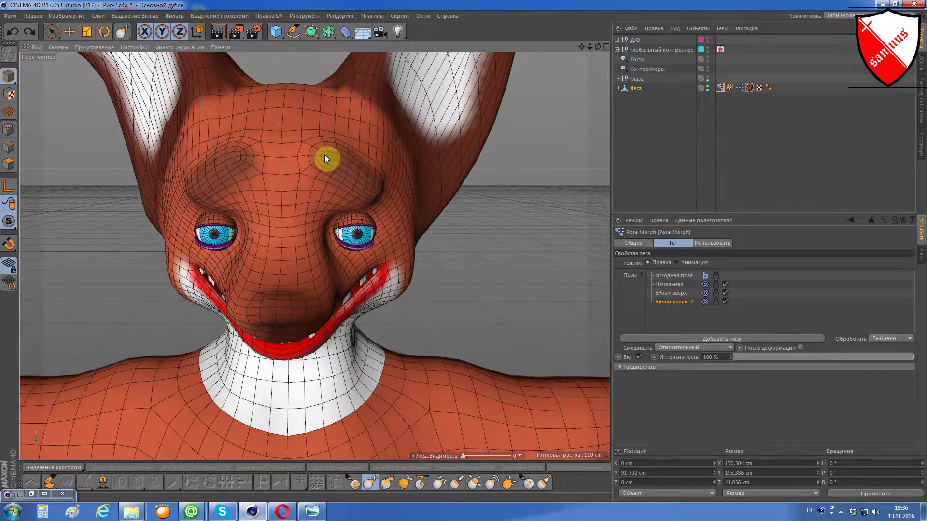
click(379, 191)
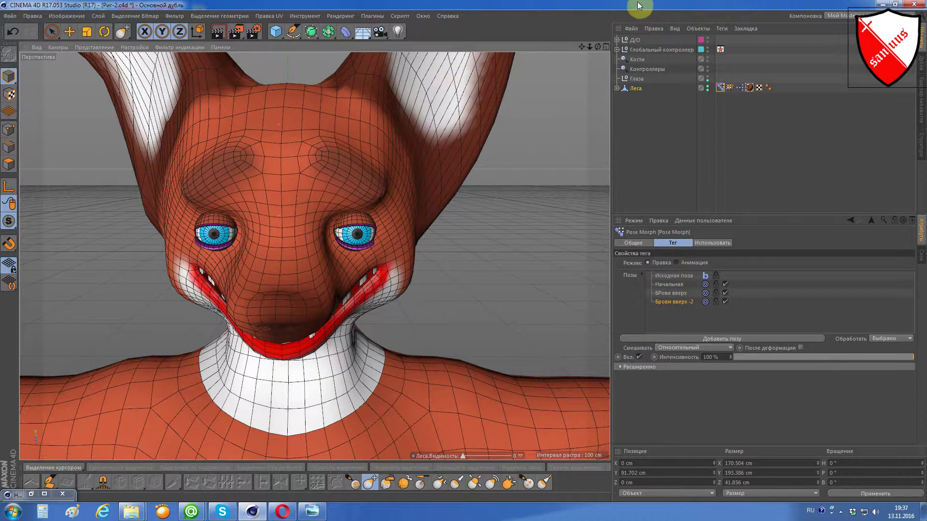
mouse_move(597, 46)
mouse_down()
mouse_move(555, 72)
mouse_move(512, 131)
mouse_up()
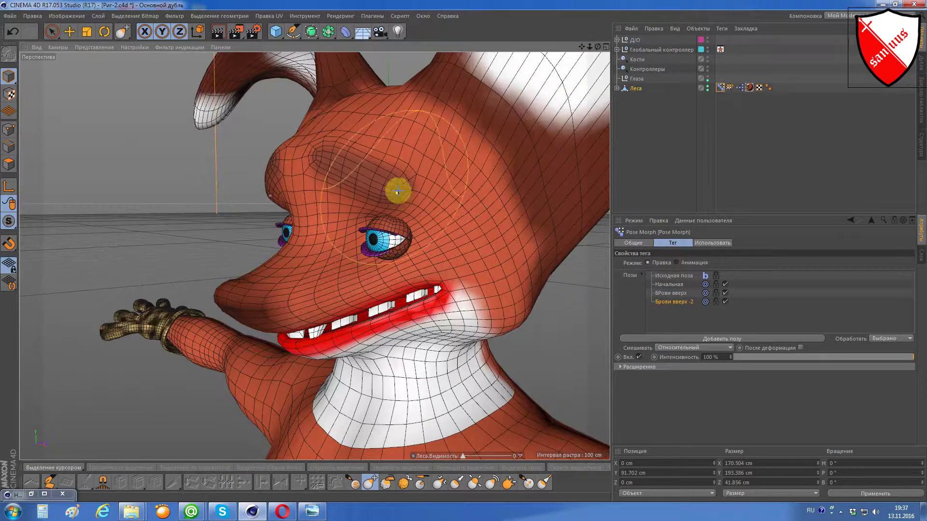
key(ctrl+shift+z)
drag(598, 45, 593, 48)
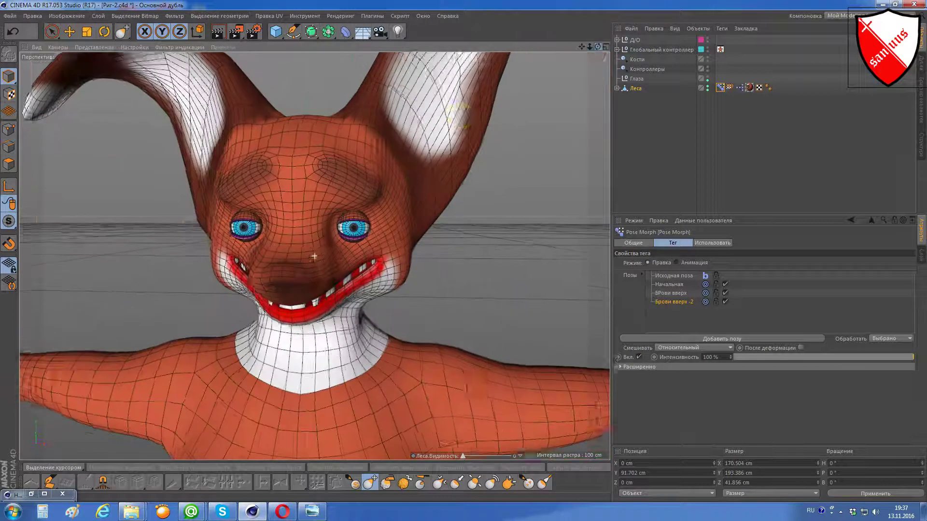
scroll(278, 177, up, 2)
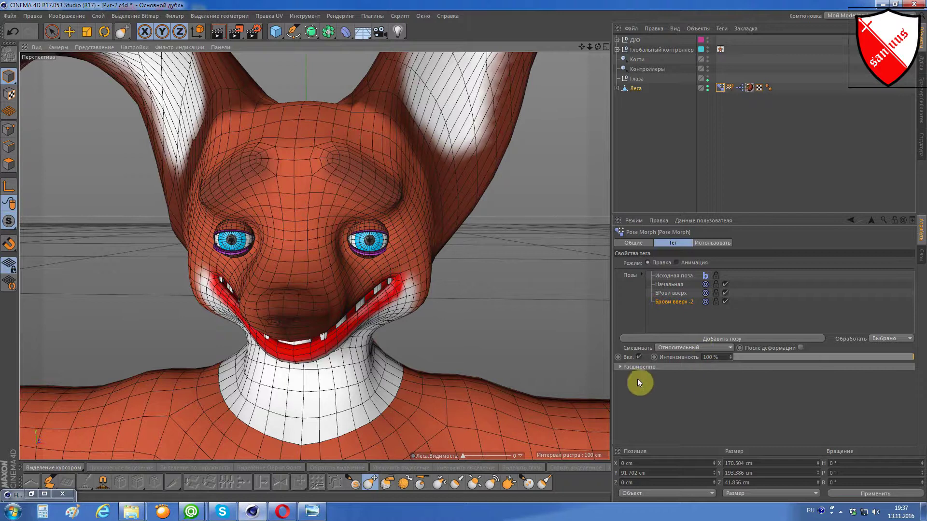
- Add a fifth pose and name it 'Брови Вверх-3'
click(696, 338)
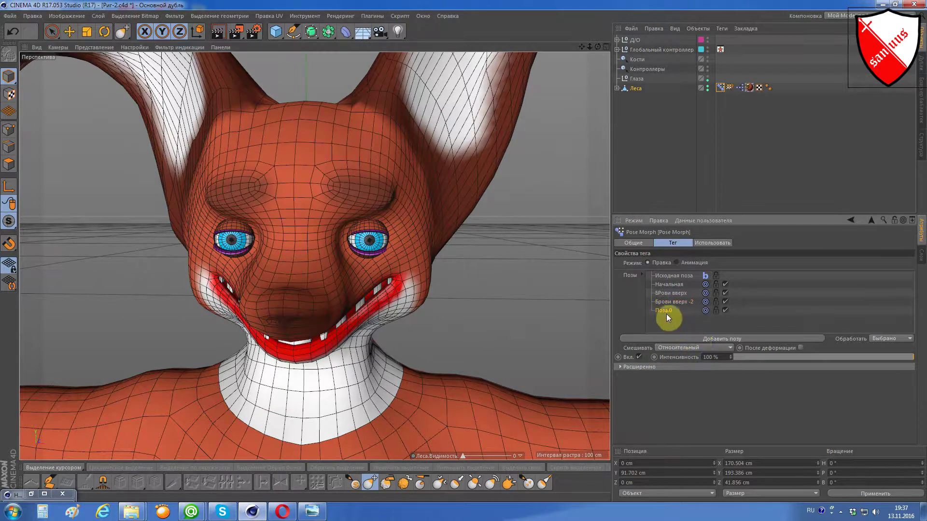
double_click(666, 312)
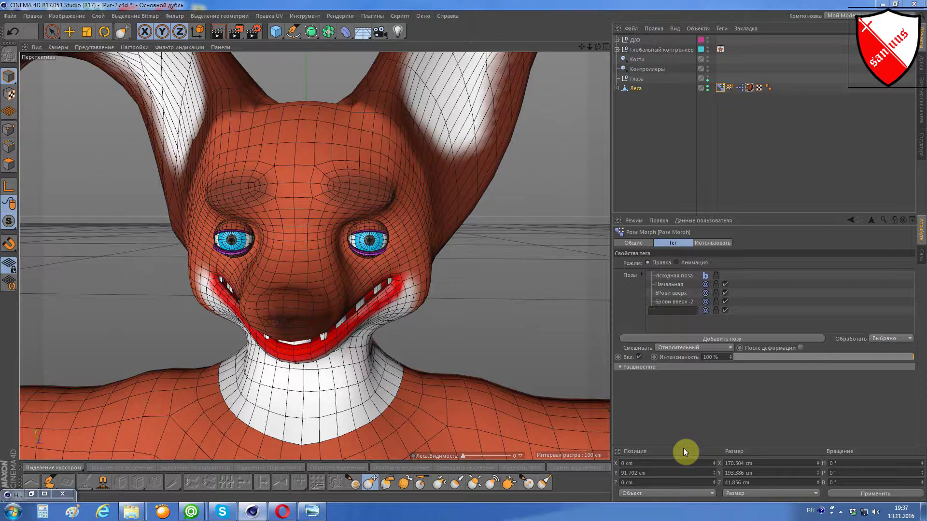
text(Брови)
text( Вве)
text(рх)
text(-3)
key(Return)
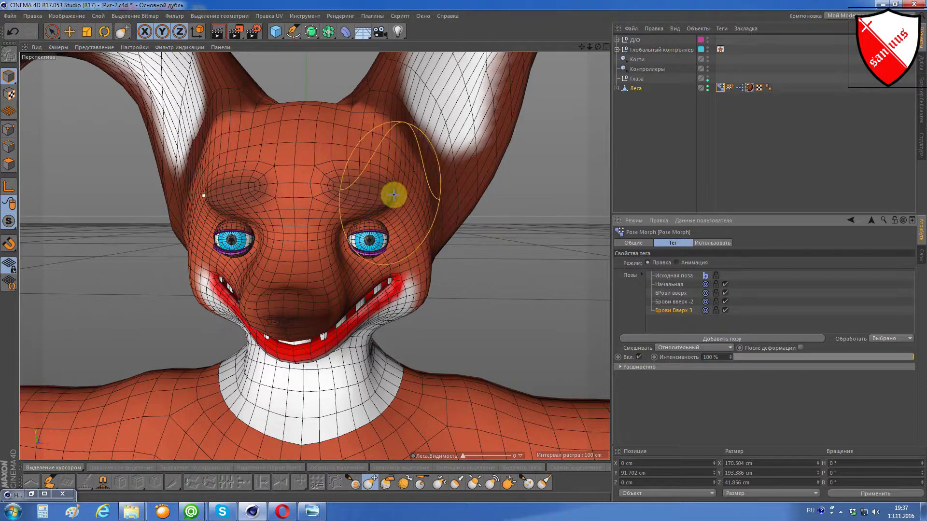
- Raise both brows above the eyes for Брови Вверх-3, then orbit to check from side and front
key(space)
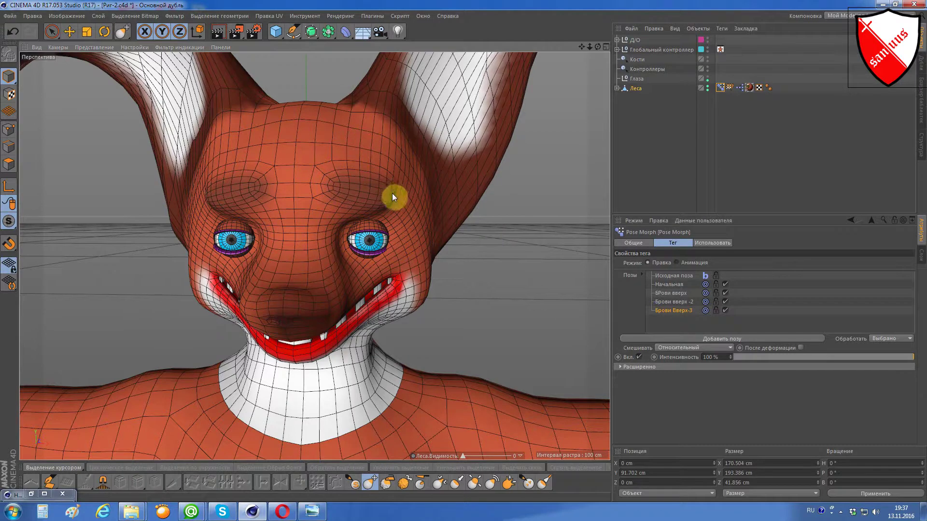
drag(394, 187, 399, 167)
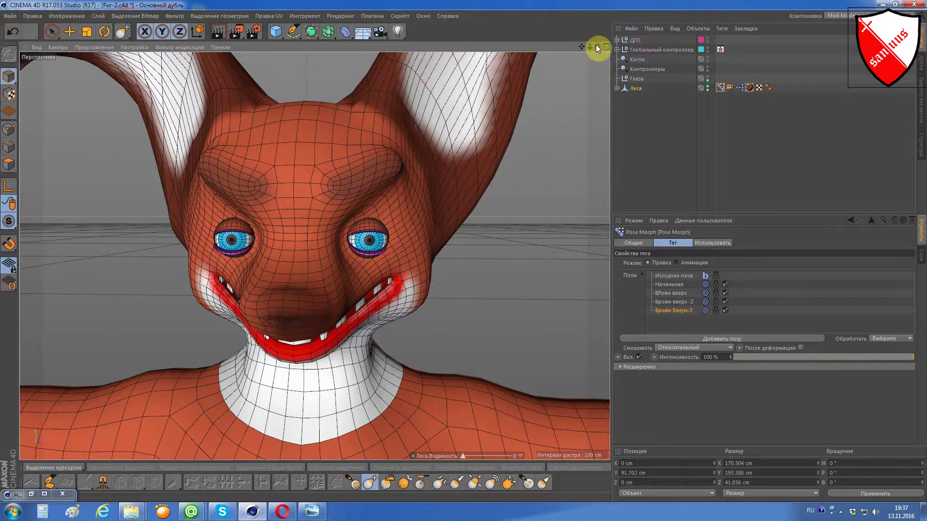
drag(597, 45, 586, 52)
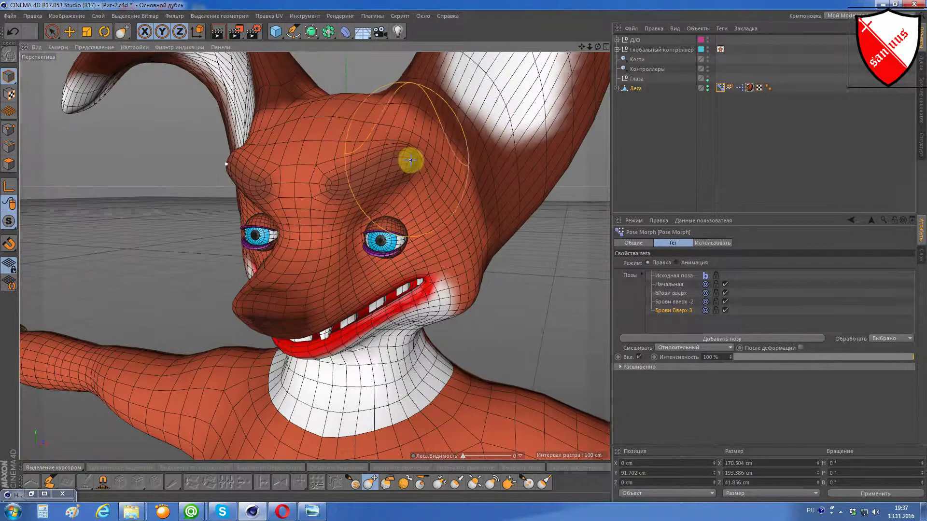
alt+drag(413, 155, 425, 144)
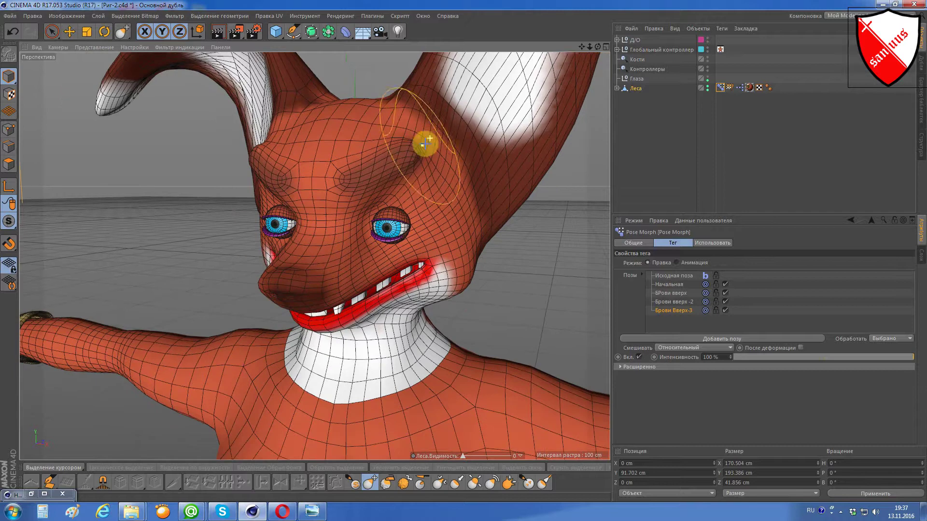
drag(594, 46, 602, 48)
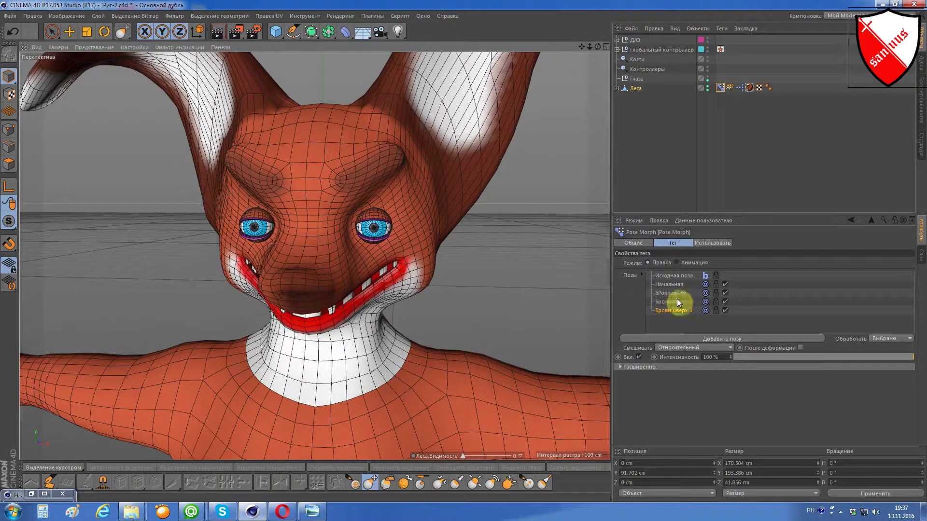
- Add a new pose, Поза.0, and try a brow raise on it, then undo it
click(688, 338)
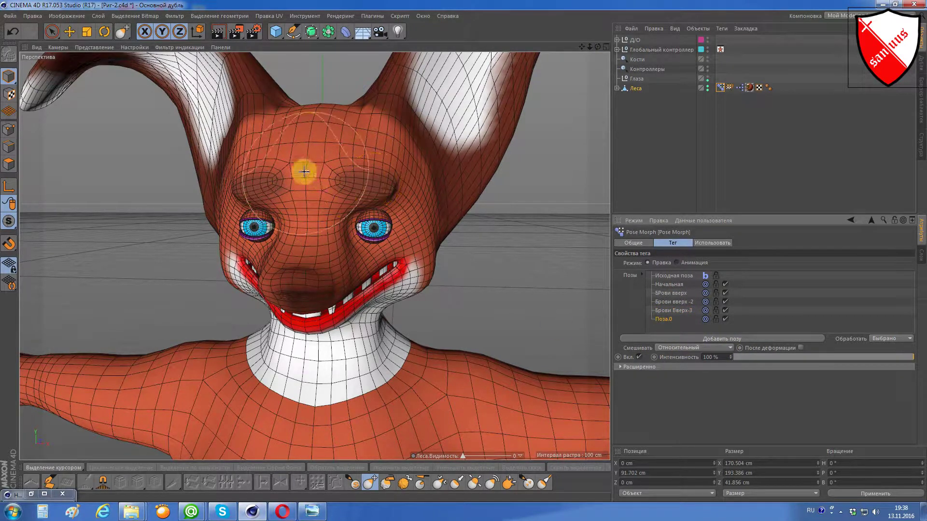
scroll(371, 188, up, 3)
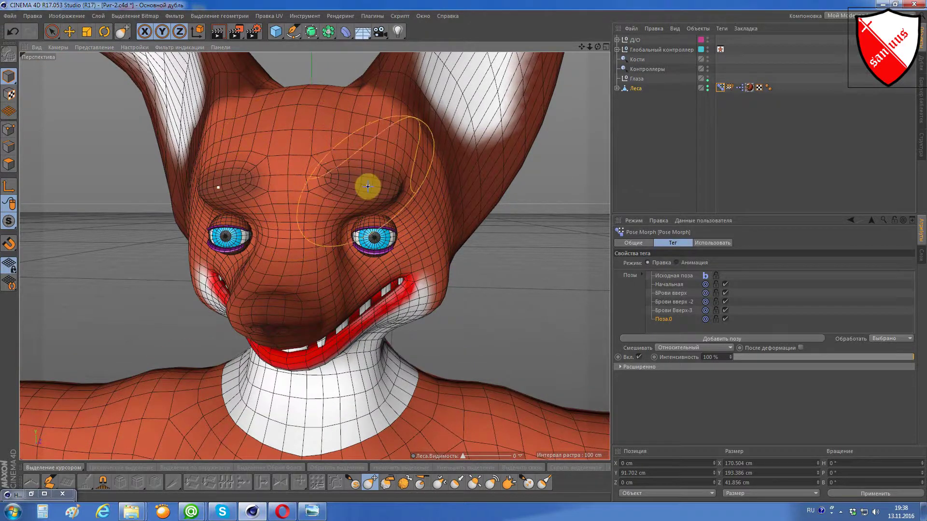
drag(368, 179, 369, 153)
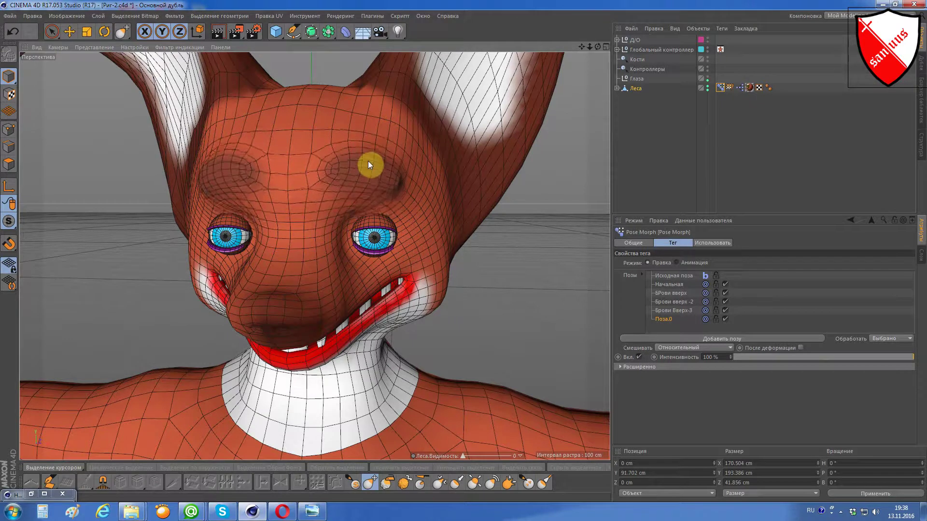
key(ctrl+z)
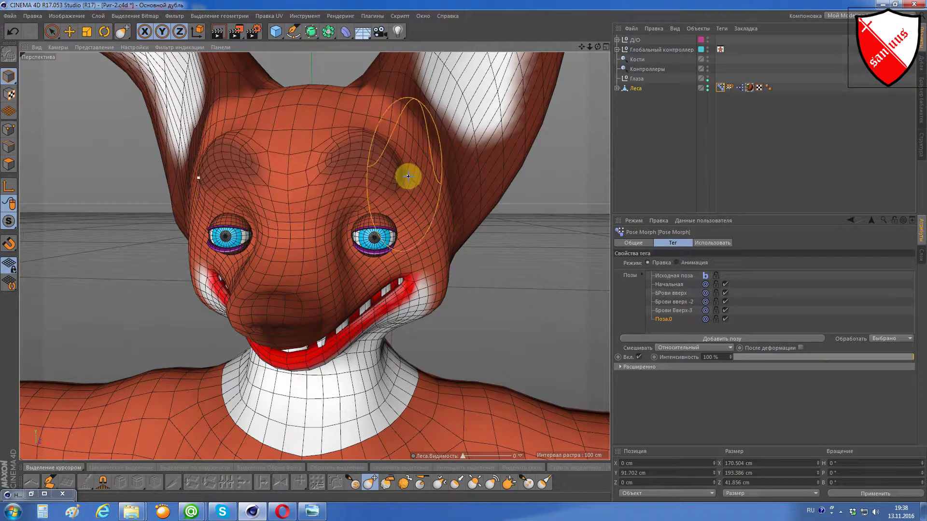
- Try a downward brow crease, undo all brow edits, and orbit to profile and back
drag(405, 178, 411, 193)
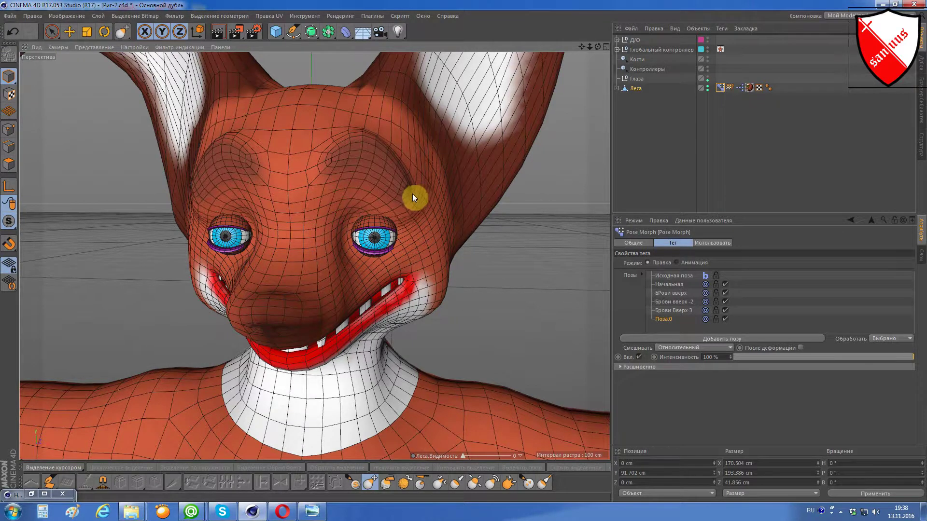
key(ctrl+z)
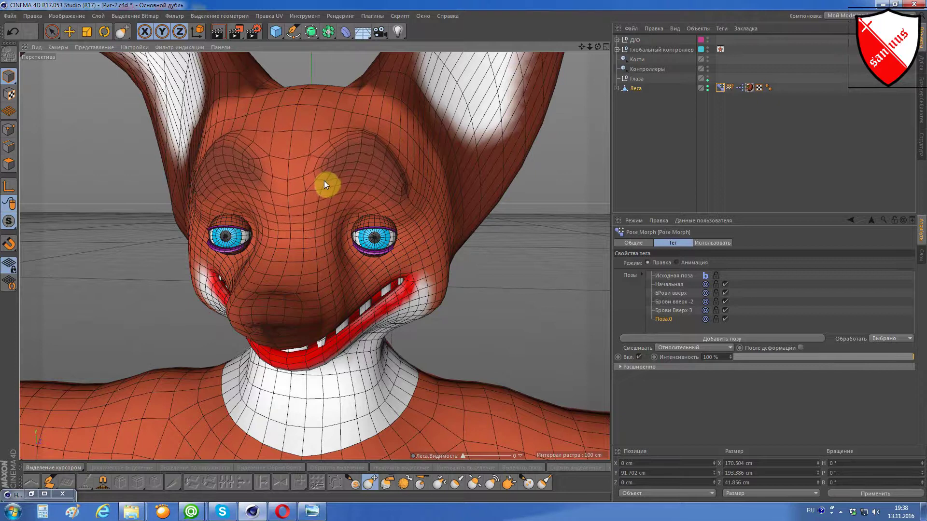
key(ctrl+z)
key(ctrl+z)
key(ctrl+z)
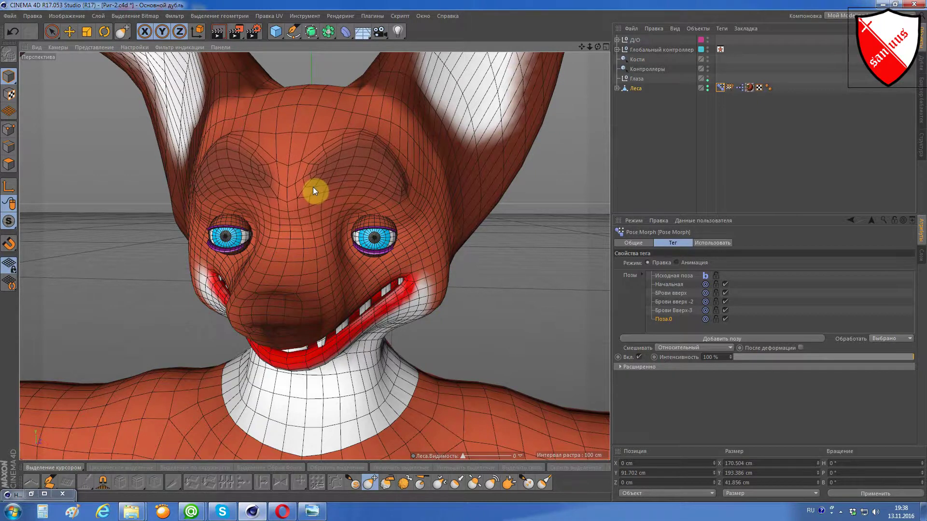
scroll(304, 183, down, 3)
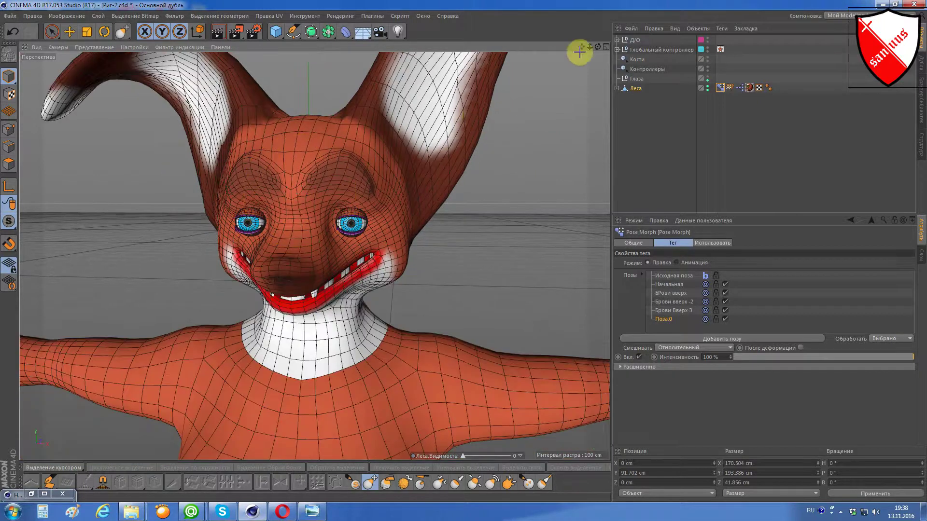
drag(600, 49, 531, 50)
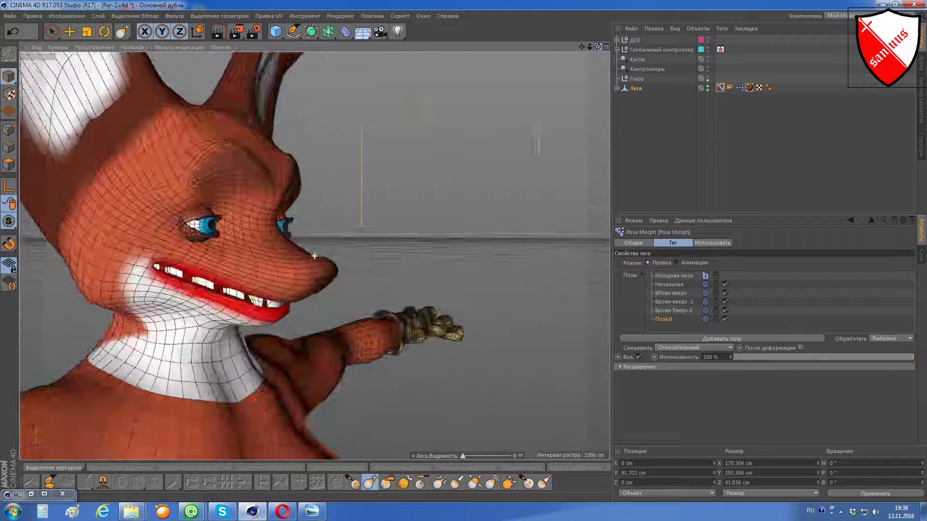
drag(598, 46, 577, 65)
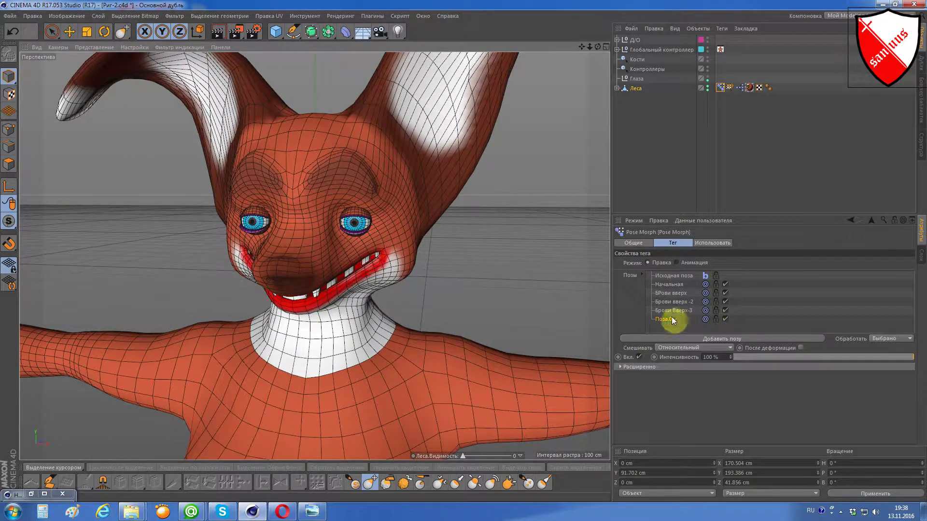
- Rename Поза.0 to Брови вверх 4, correcting the name in a second edit
double_click(665, 319)
text(Б)
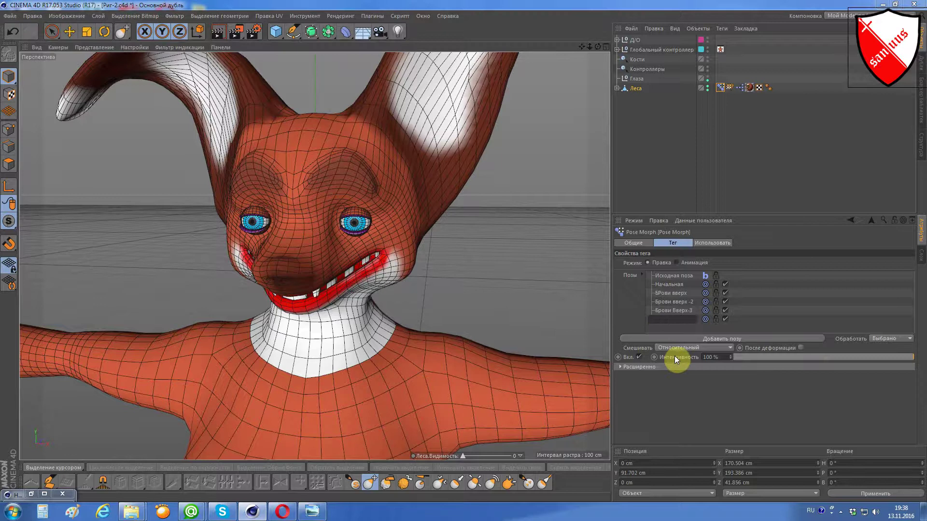
text(ро)
text(ви - 4)
key(Return)
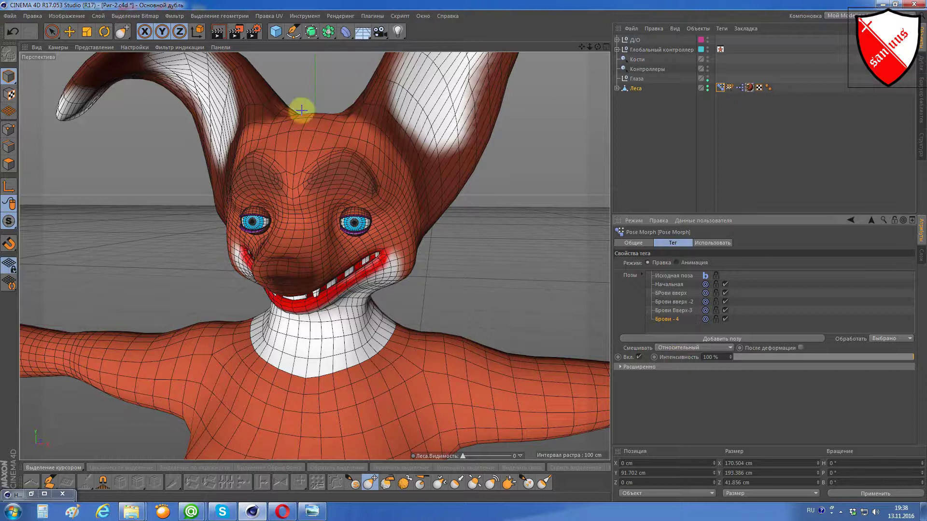
scroll(299, 190, up, 1)
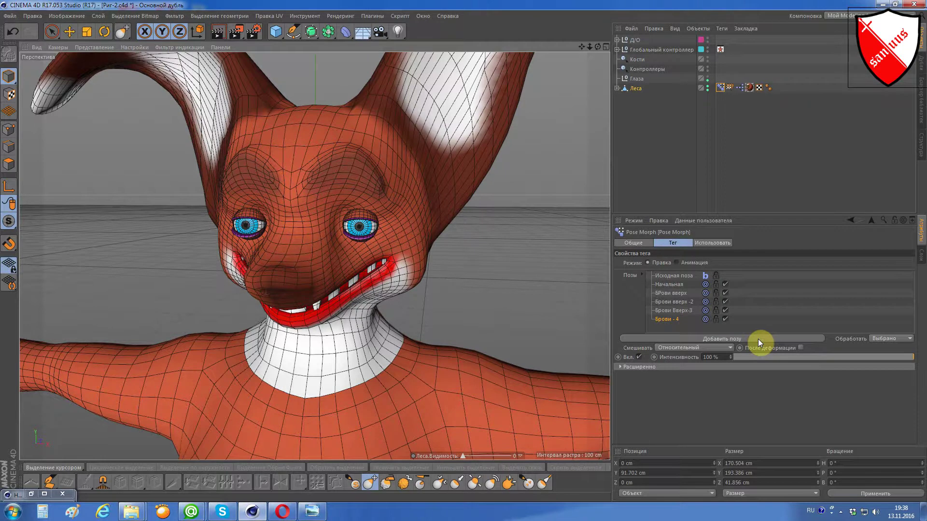
double_click(669, 320)
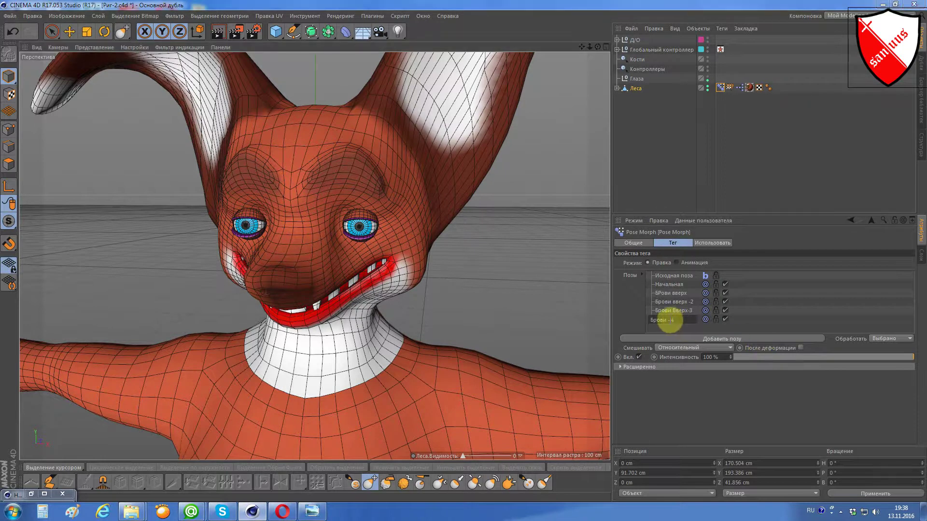
text(вв)
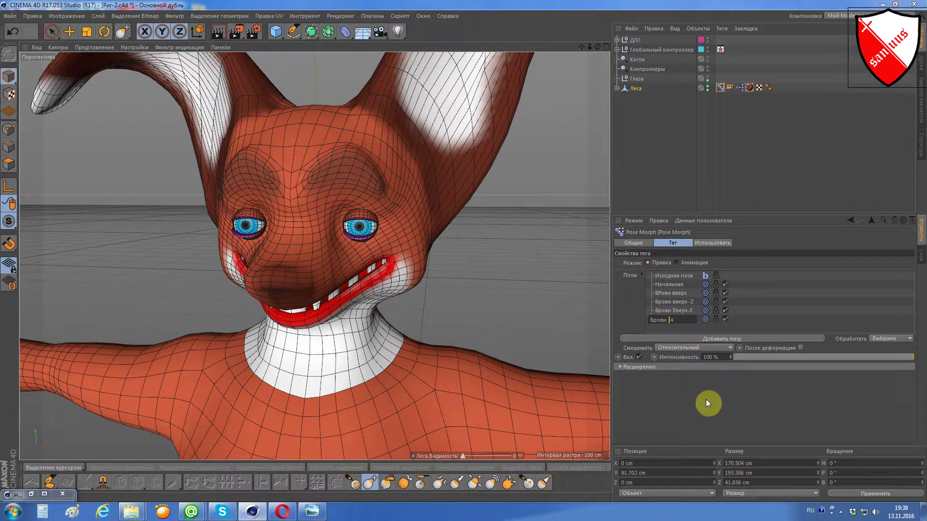
text(ерх)
key(Return)
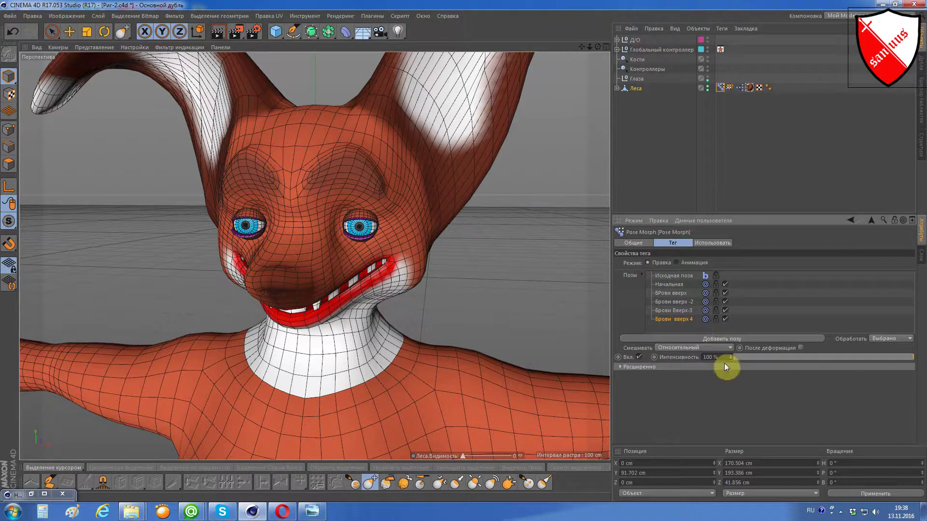
- Add a seventh pose and orbit to a frontal close-up of the face
click(731, 336)
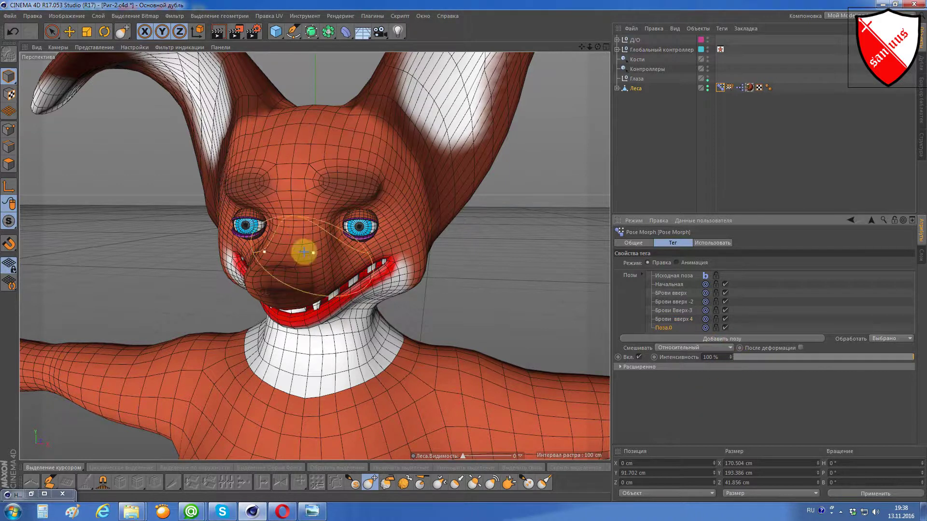
alt+drag(298, 249, 393, 209)
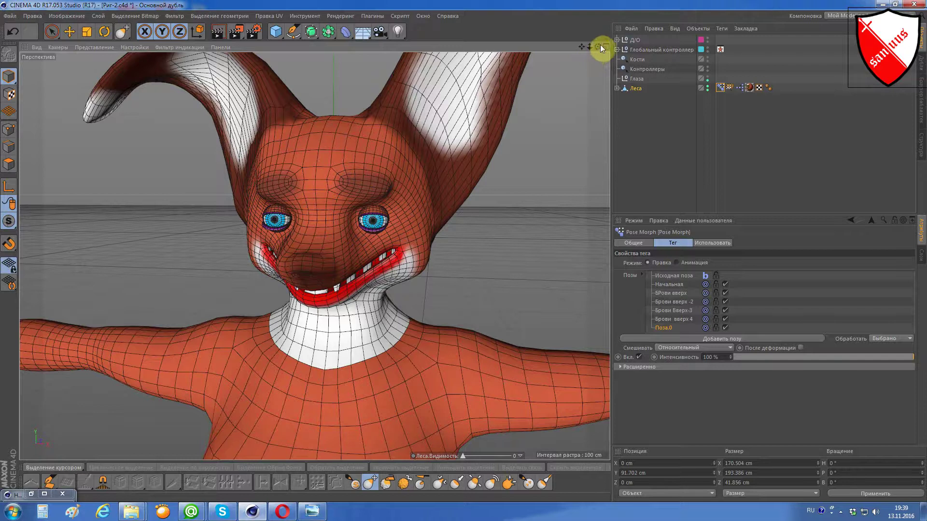
drag(598, 47, 574, 63)
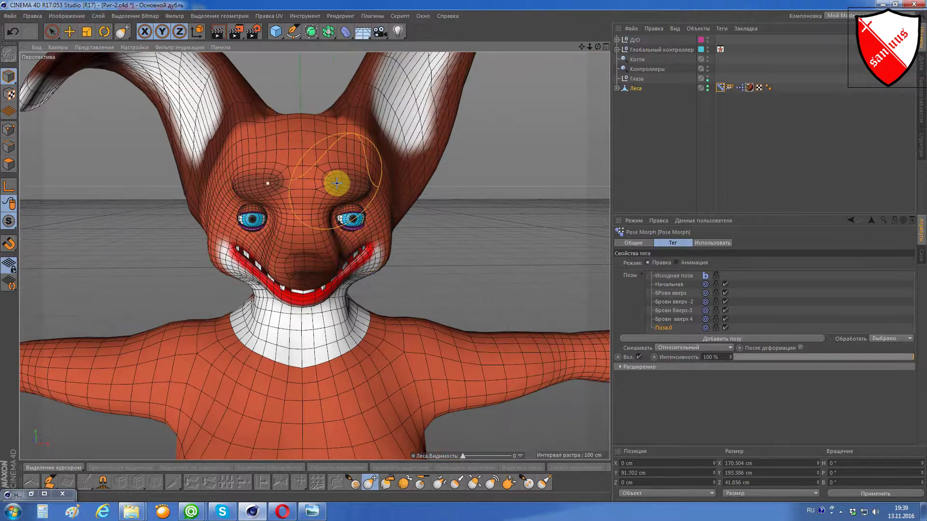
scroll(337, 184, up, 1)
scroll(338, 186, up, 2)
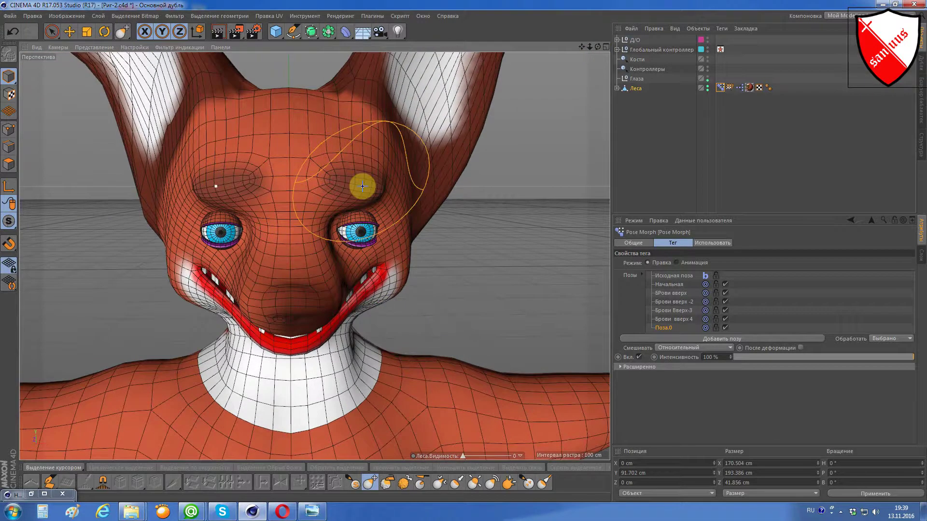
- Pull both brows down over the eyes, ease them back slightly, and check from the side
drag(360, 187, 359, 192)
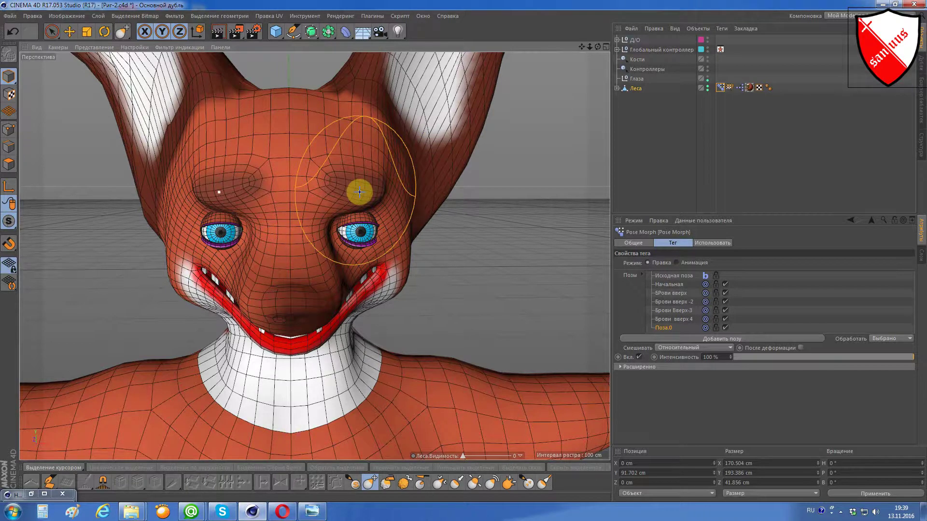
key(ctrl+z)
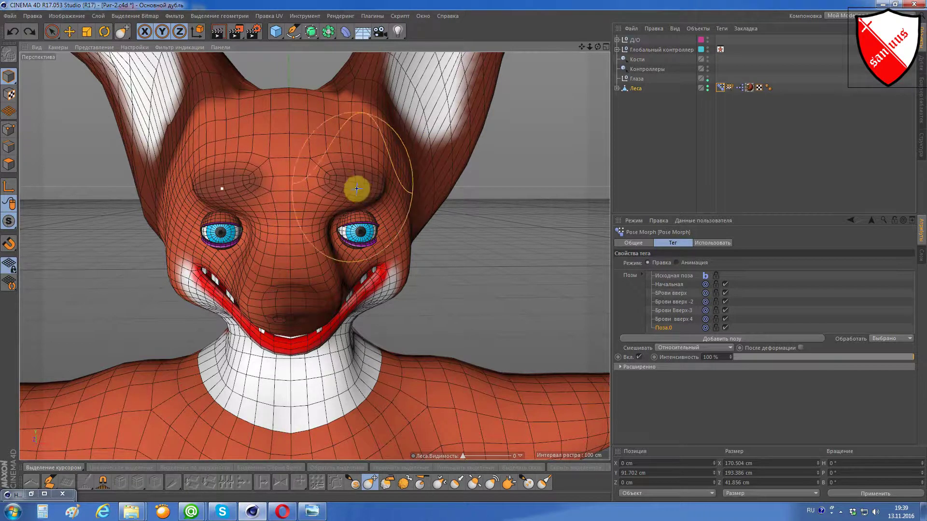
scroll(356, 188, up, 2)
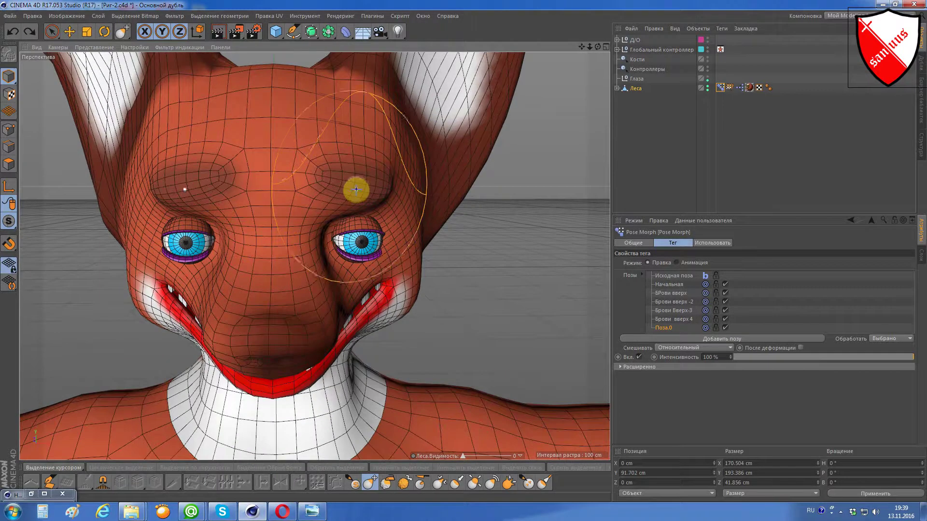
drag(357, 193, 363, 223)
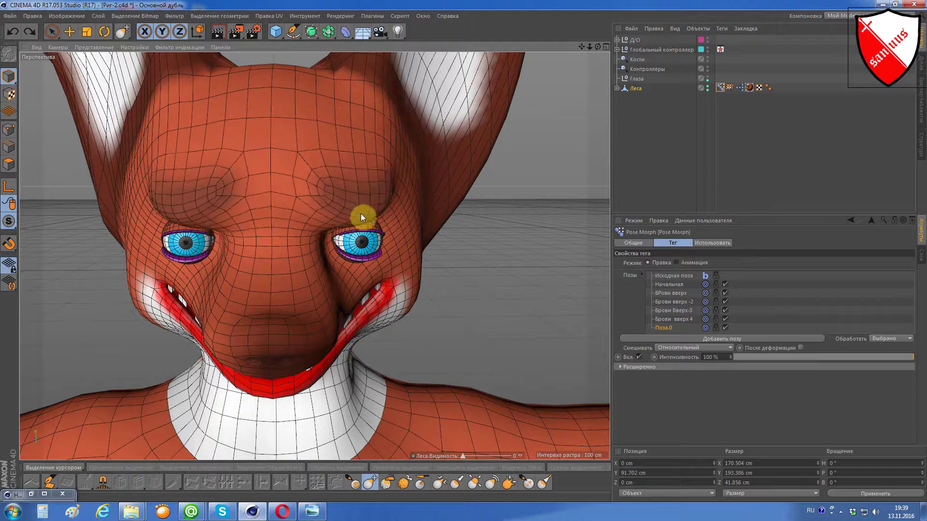
drag(363, 223, 362, 214)
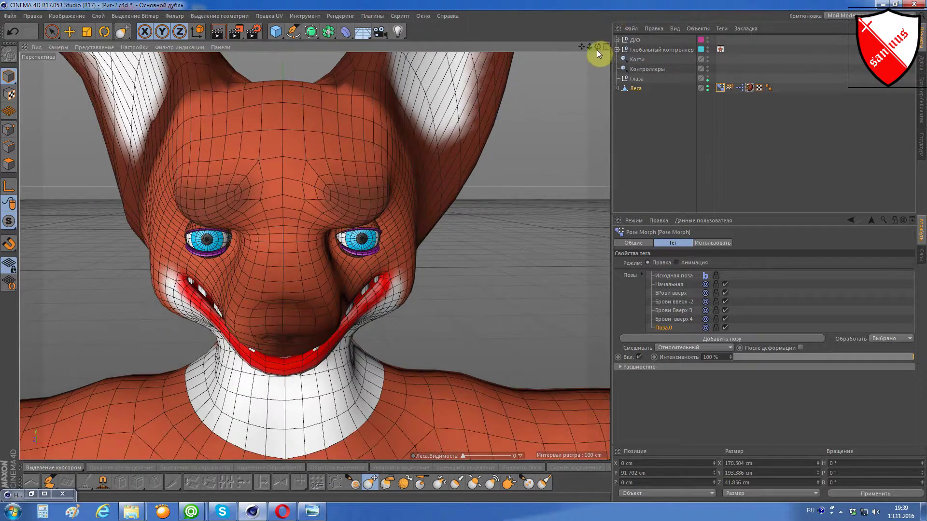
mouse_move(597, 48)
mouse_down()
mouse_move(314, 256)
mouse_move(601, 62)
mouse_up()
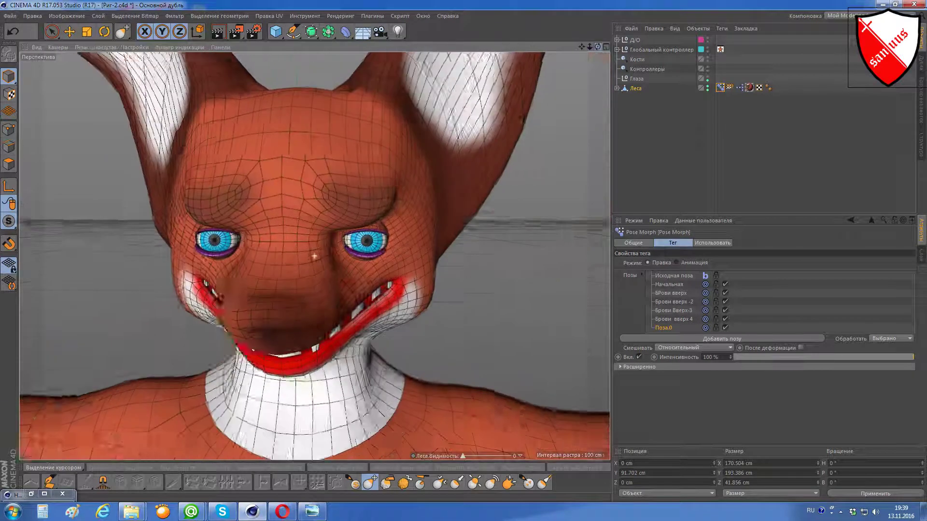
click(661, 328)
- Name the seventh pose Брови вниз -1 and add an eighth pose
double_click(660, 330)
text(Брови вниз 1)
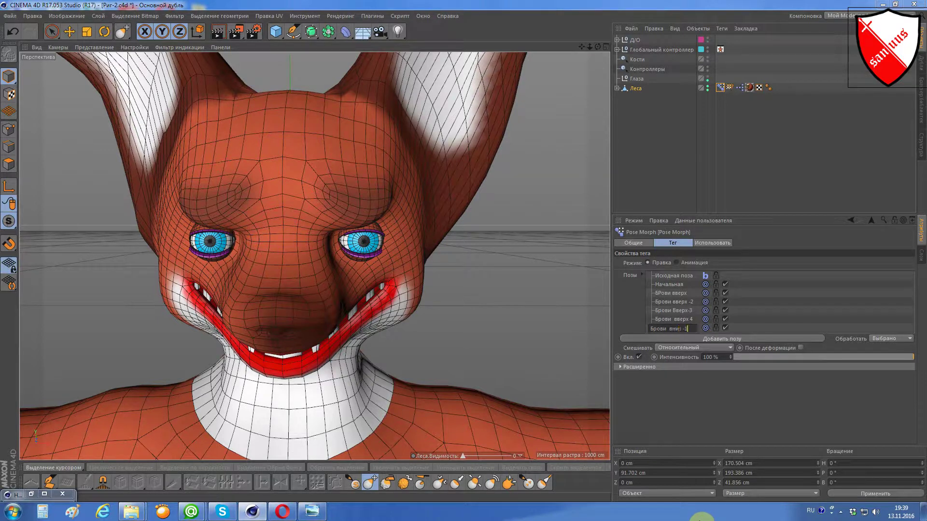
key(Return)
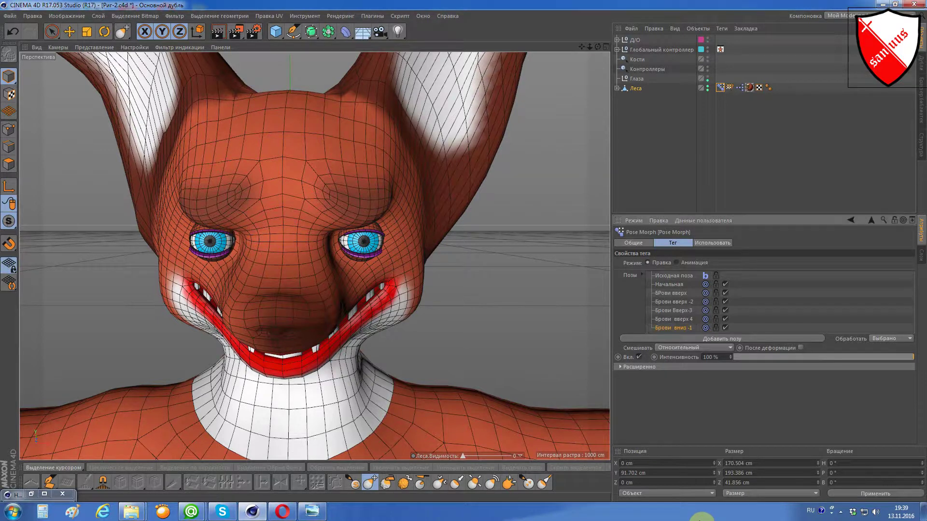
click(750, 339)
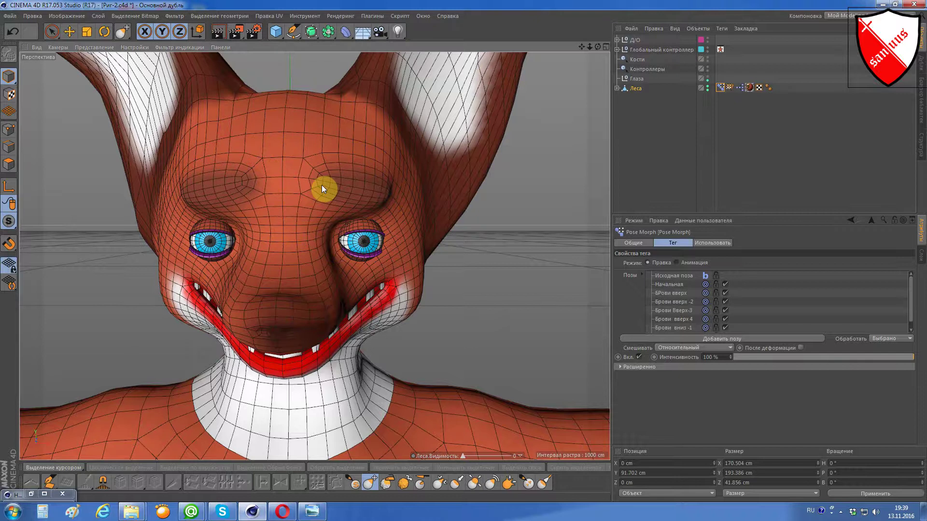
- Drag the forehead and brows down into a deep frown, refining it from several angles
mouse_move(322, 186)
mouse_down()
mouse_move(310, 222)
mouse_move(300, 224)
mouse_up()
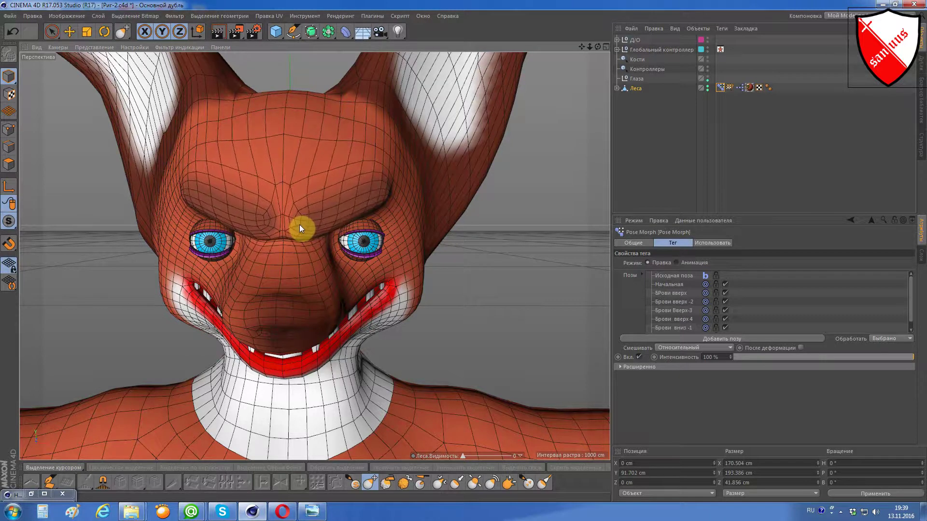
scroll(315, 207, down, 2)
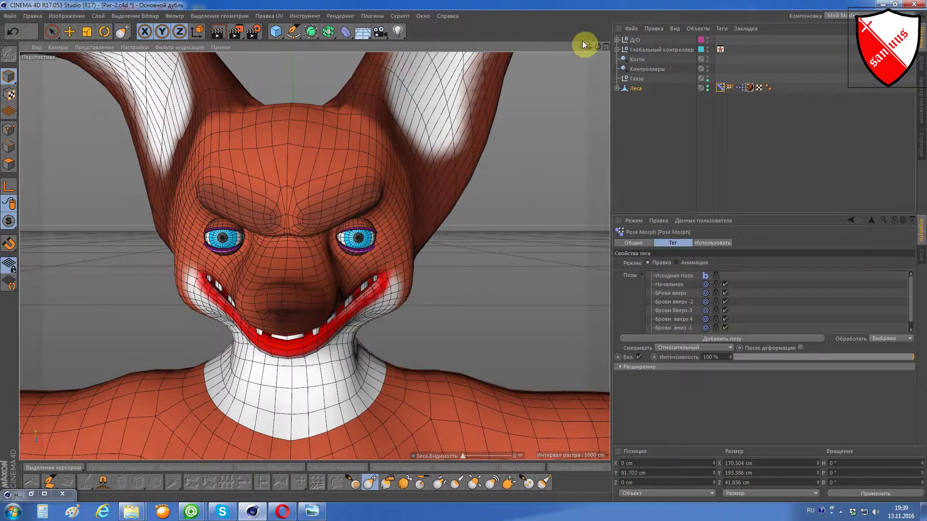
mouse_move(598, 47)
mouse_down()
mouse_move(555, 58)
mouse_move(575, 53)
mouse_up()
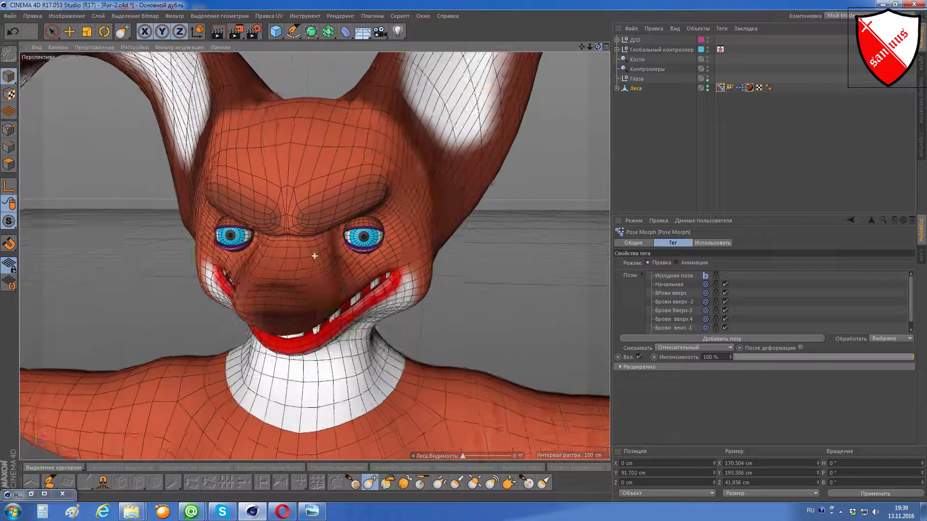
mouse_move(314, 256)
alt+mouse_down()
mouse_move(496, 149)
mouse_move(356, 182)
mouse_move(395, 175)
mouse_move(392, 184)
mouse_move(390, 168)
mouse_move(362, 192)
alt+mouse_up()
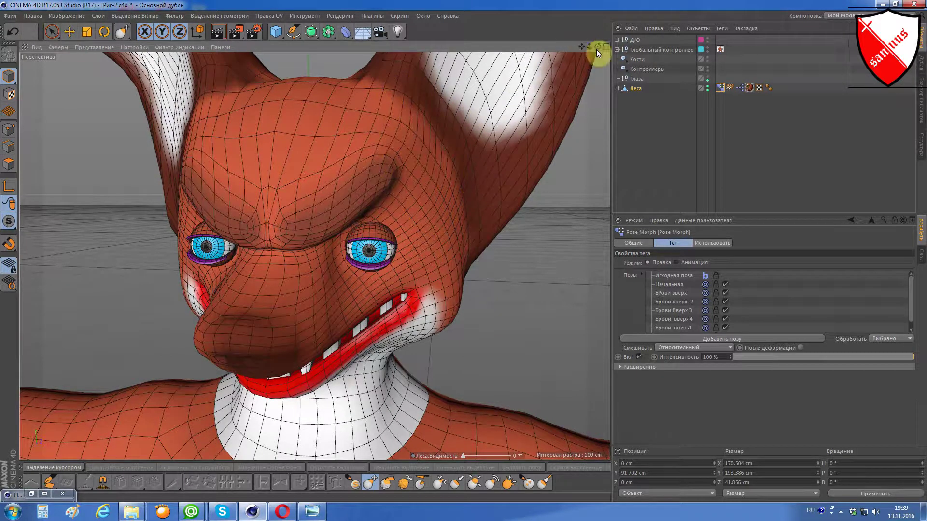
drag(598, 46, 435, 180)
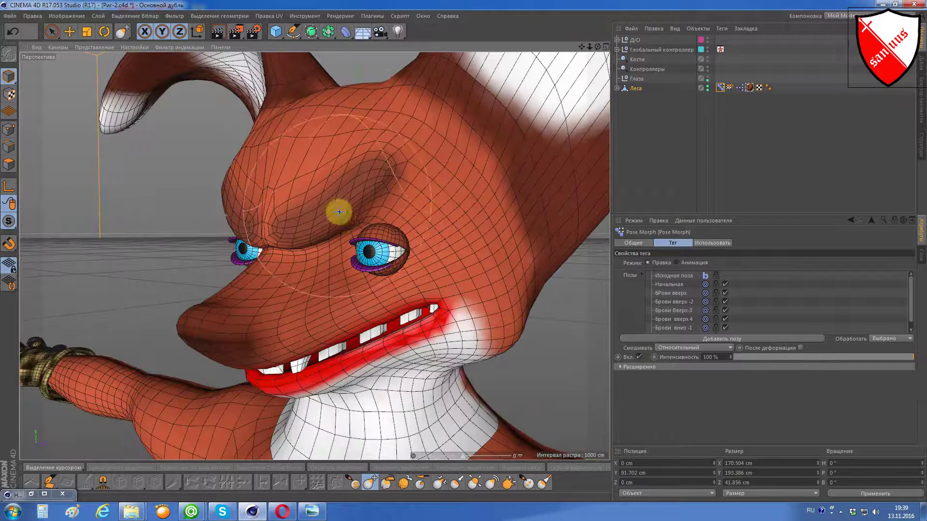
mouse_move(341, 216)
mouse_down()
mouse_move(572, 21)
mouse_move(314, 255)
mouse_up()
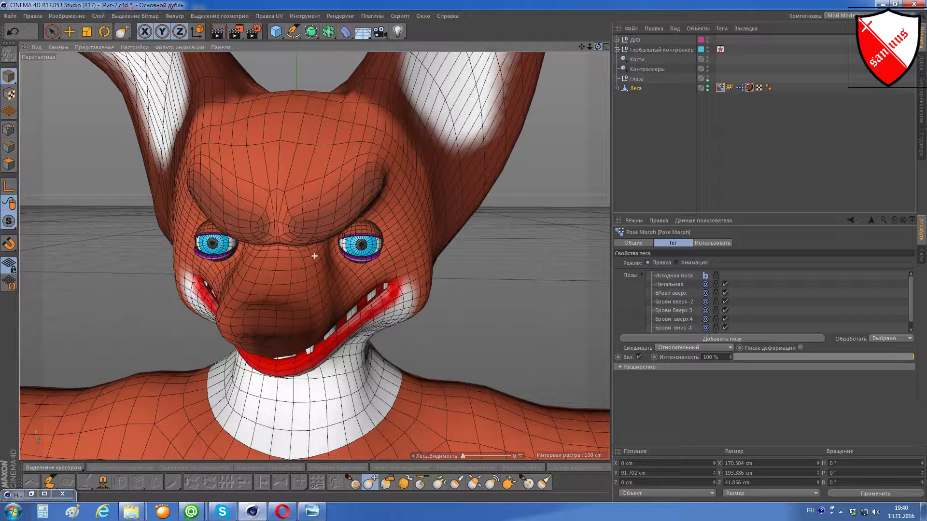
alt+drag(314, 255, 311, 248)
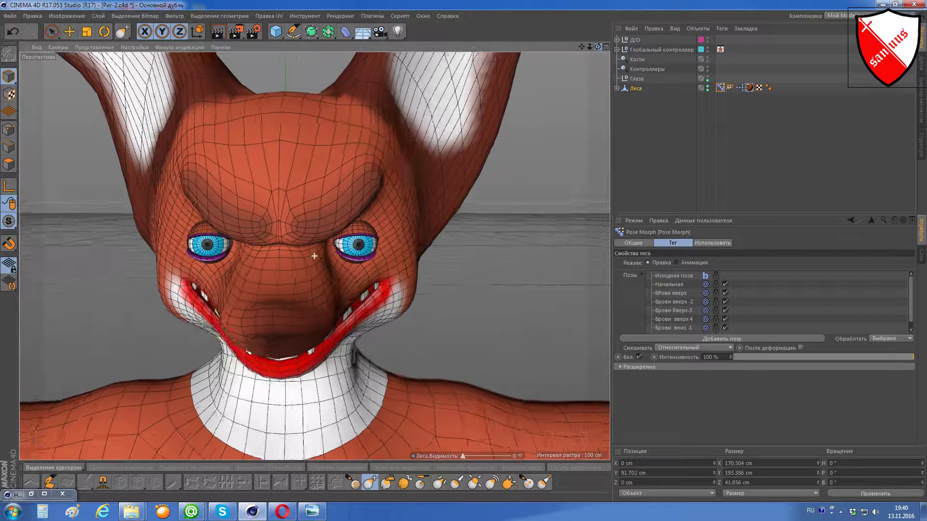
scroll(714, 311, down, 1)
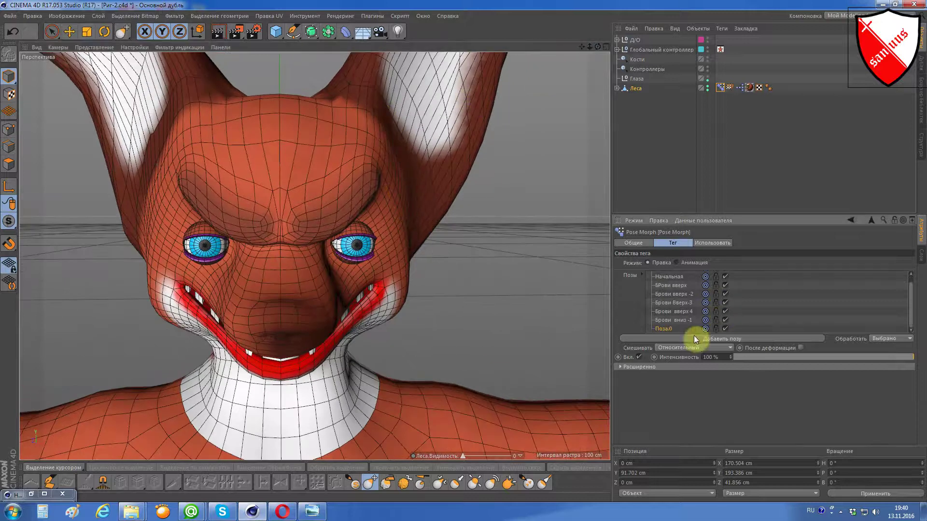
- Rename the eighth pose from Поза.0 to Брови вниз-2, then add another new pose
middle_drag(279, 140, 219, 127)
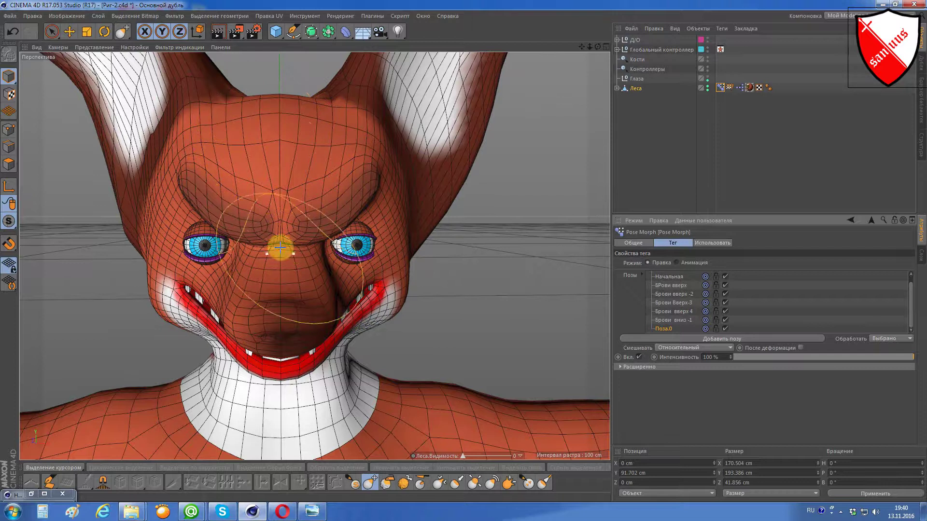
double_click(665, 330)
key(BackSpace)
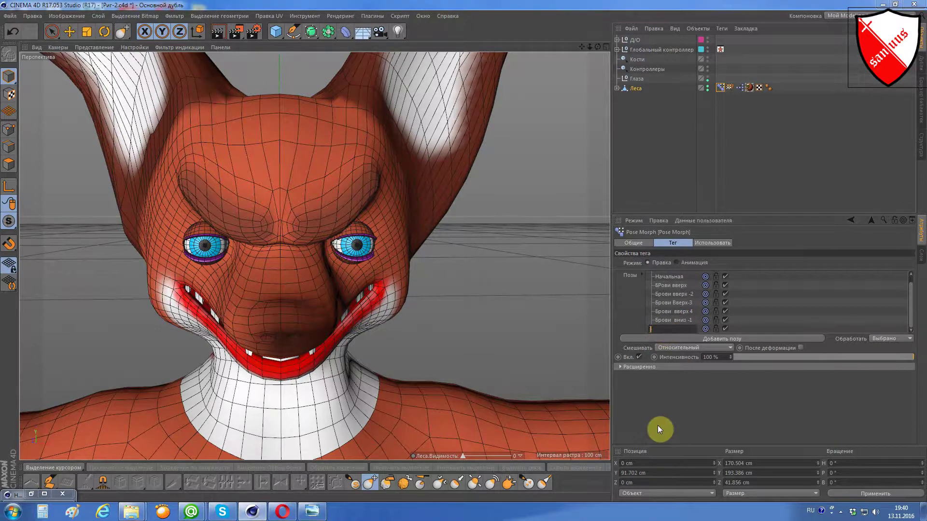
text(Брови)
text( вниз-2)
key(Return)
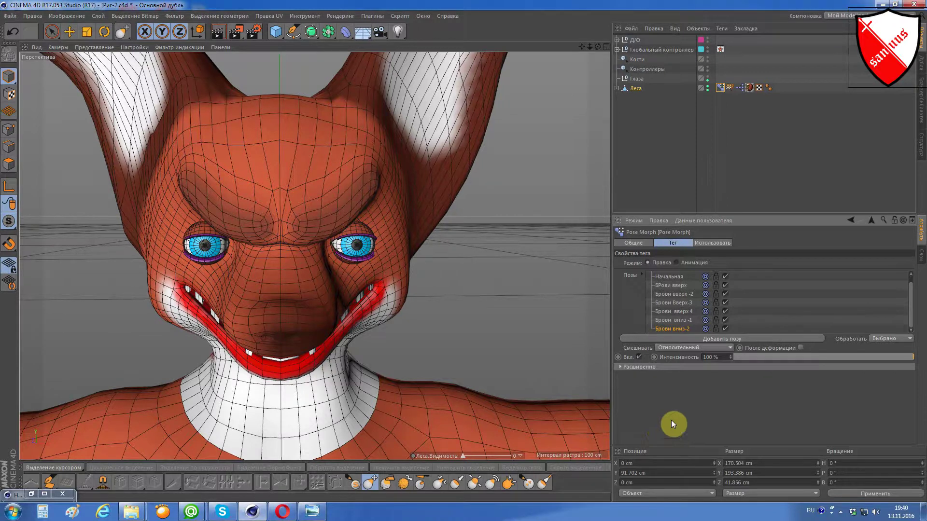
click(743, 337)
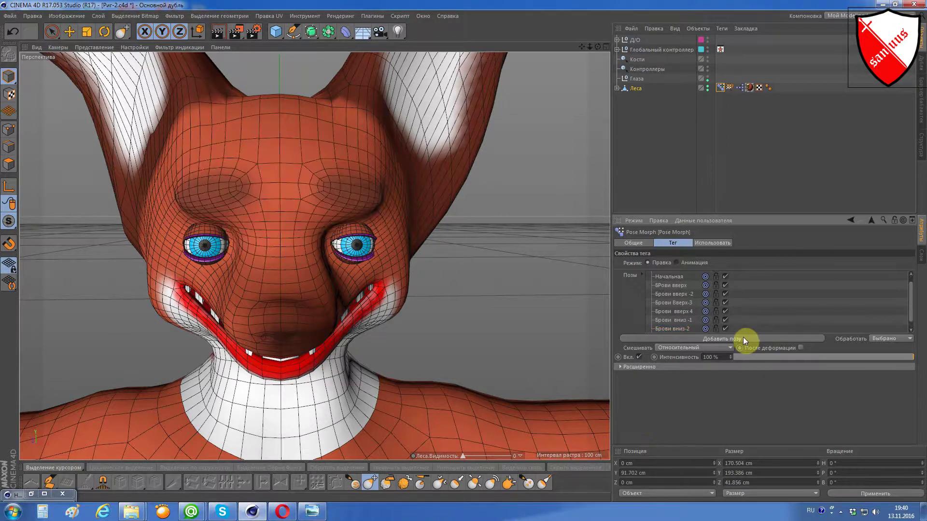
click(322, 515)
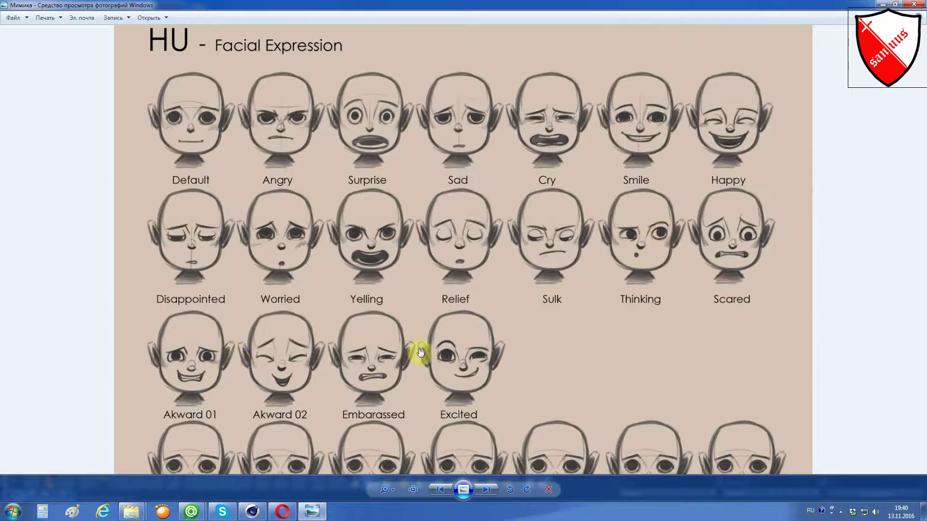
scroll(463, 350, down, 1)
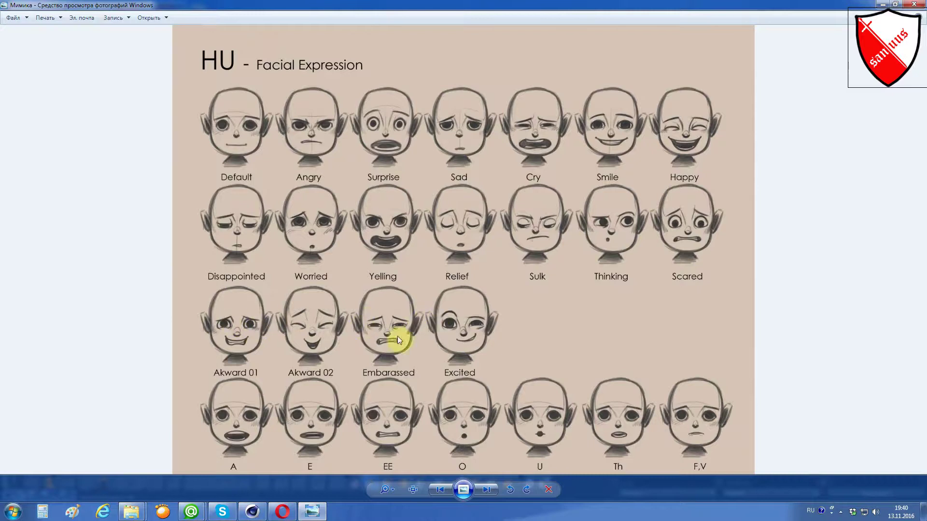
click(886, 6)
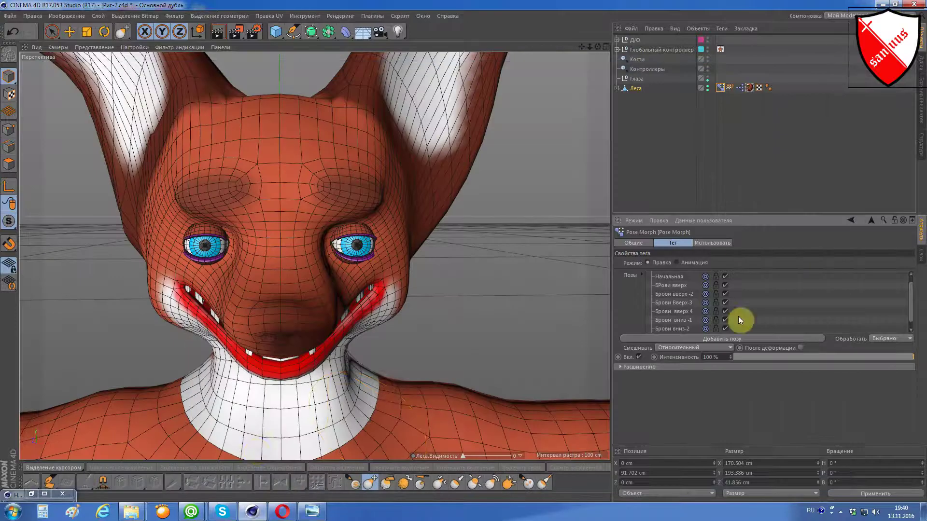
- Switch to the Смещение brush with X (YZ) symmetry, undo the test forehead stroke, and view sideways
click(368, 487)
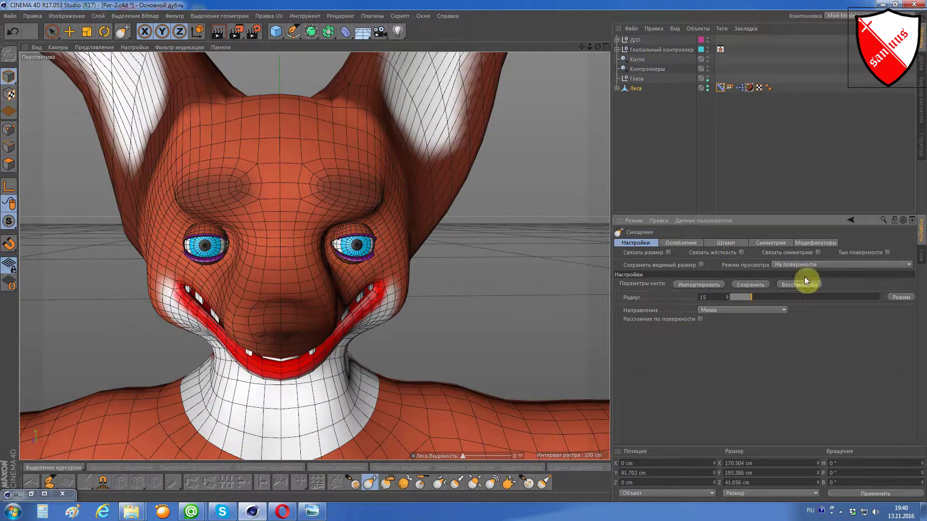
click(769, 244)
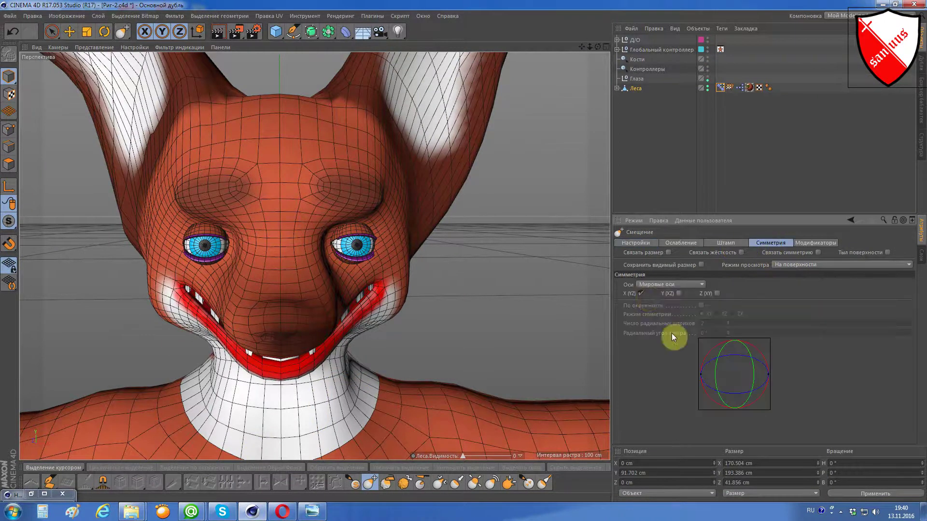
click(639, 294)
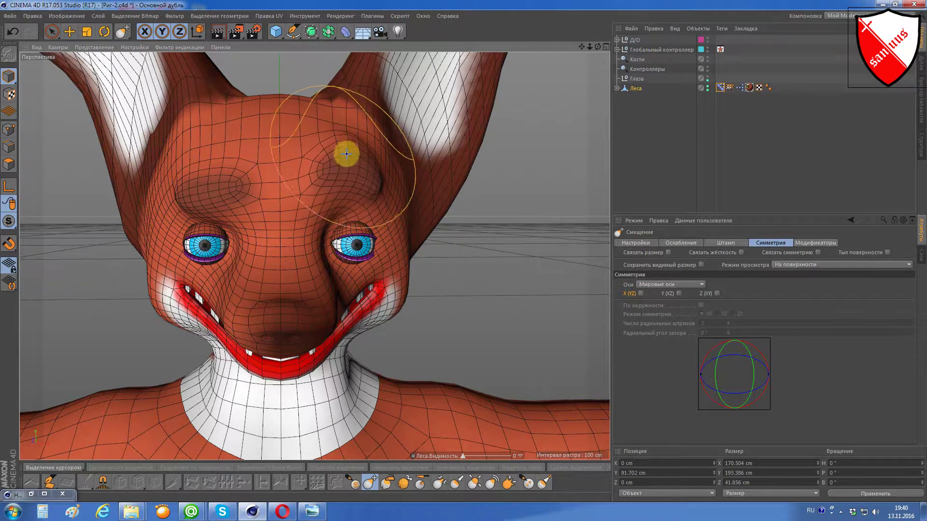
key(ctrl+z)
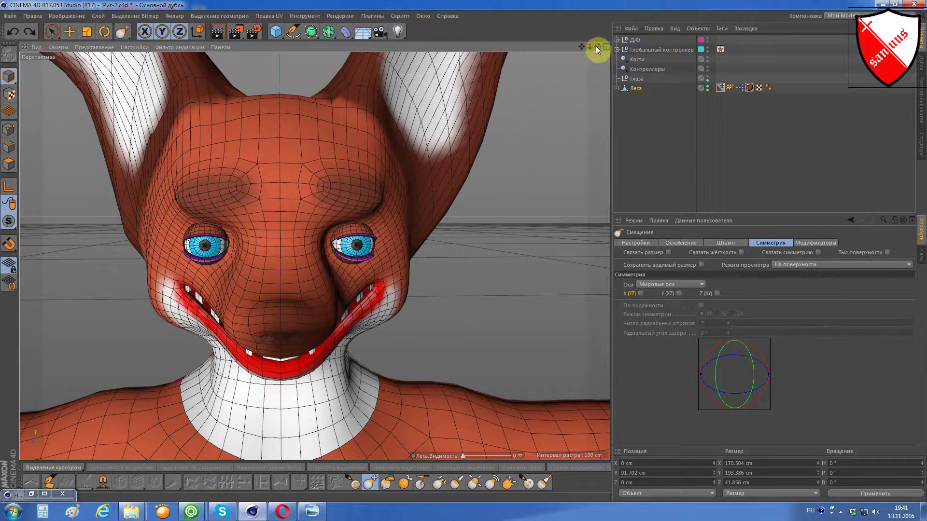
drag(597, 46, 555, 48)
alt+drag(314, 256, 348, 249)
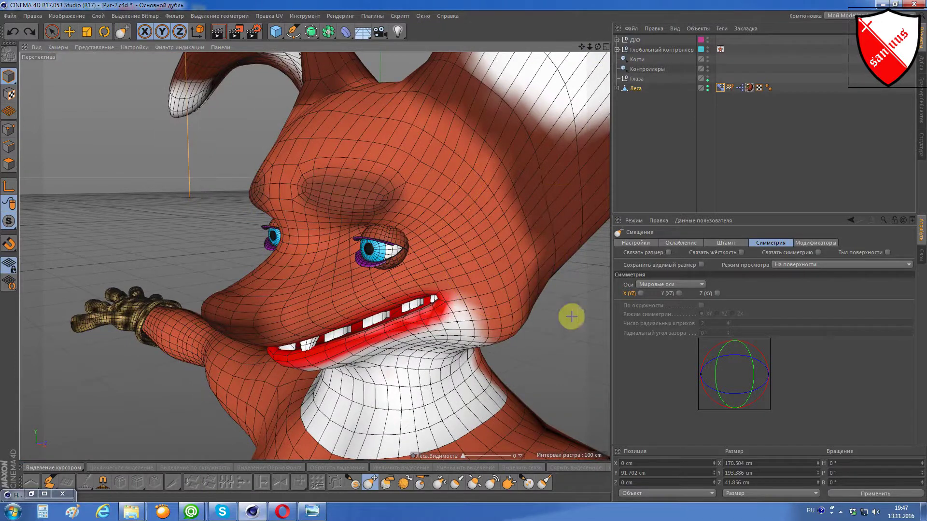
- Tick X (YZ) symmetry, show the Pose Morph tag, orbit to the face, and reopen the Facial Expression sheet
click(641, 294)
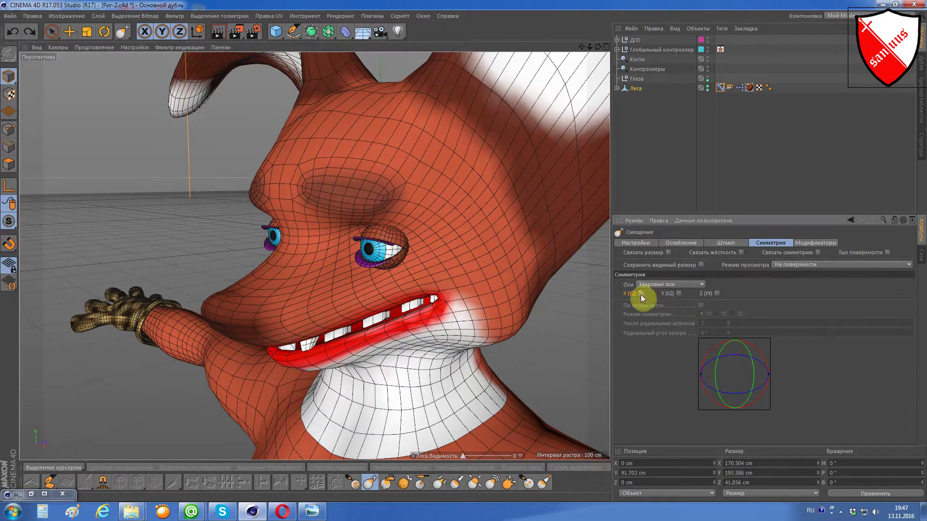
click(720, 88)
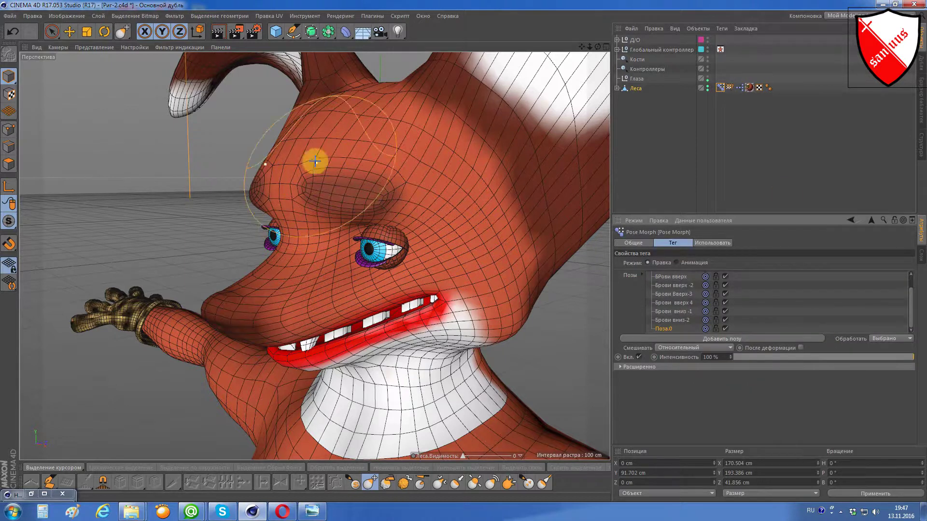
alt+drag(314, 158, 609, 5)
drag(594, 48, 573, 111)
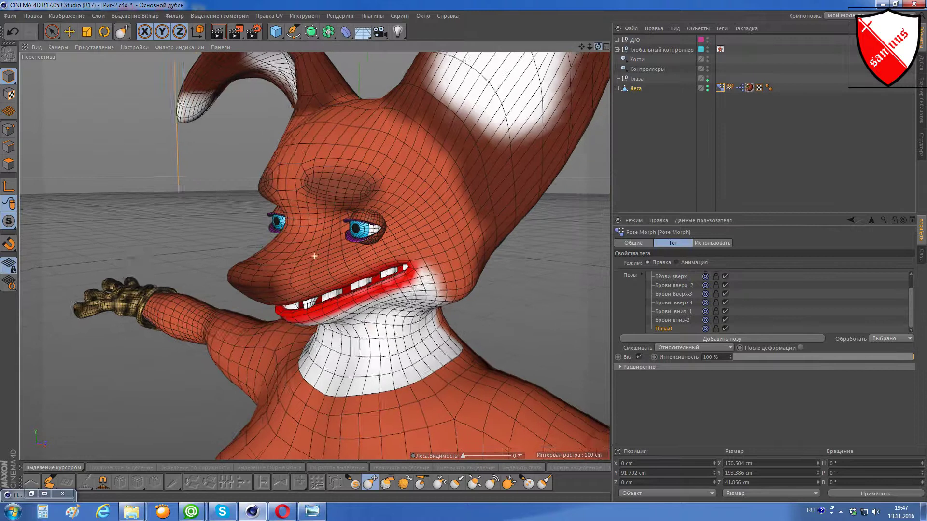
mouse_move(911, 357)
mouse_down()
mouse_move(819, 357)
mouse_move(924, 379)
mouse_up()
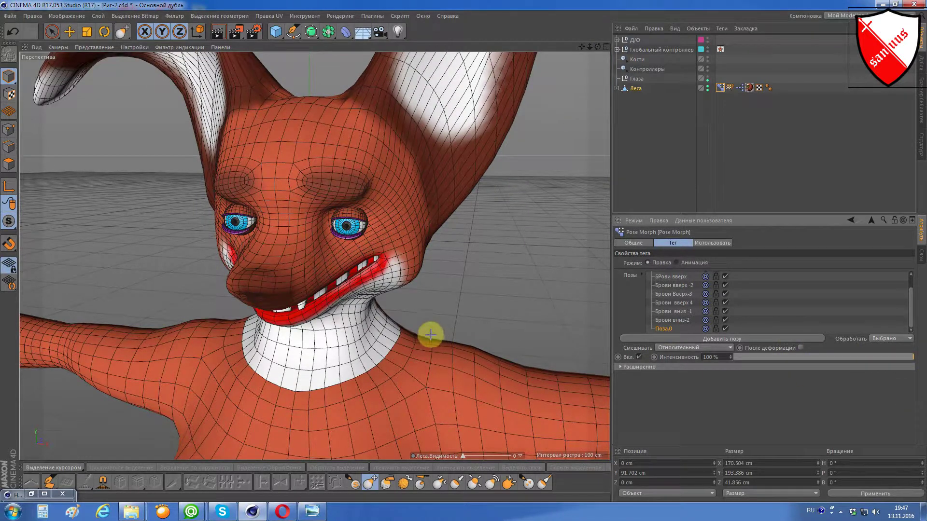
click(312, 511)
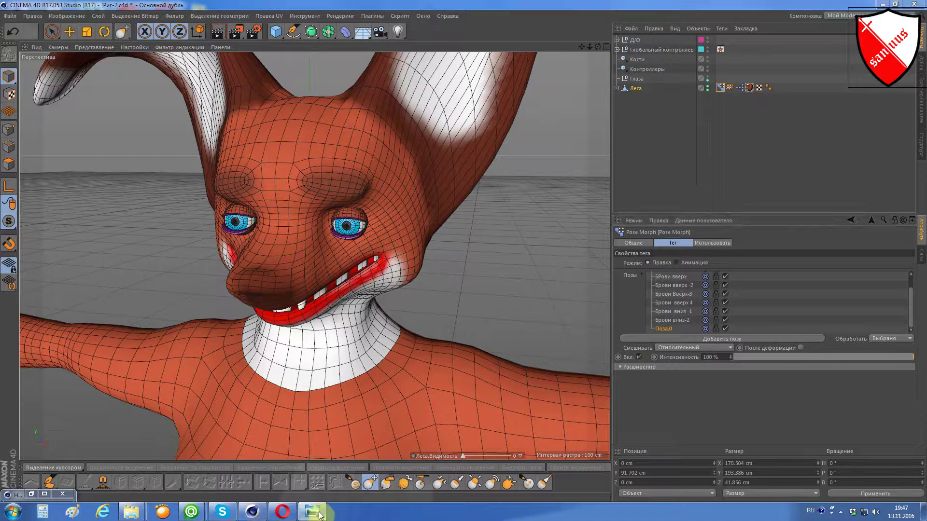
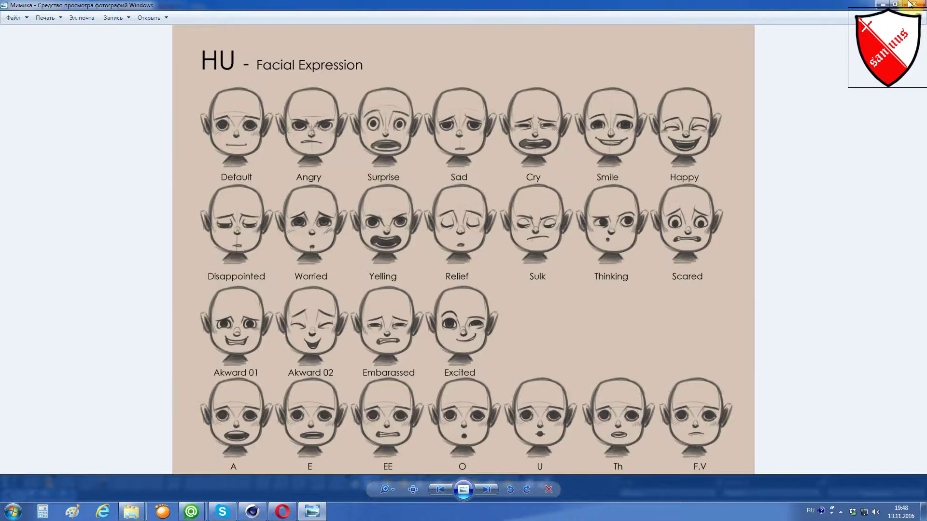
- Minimize the 'HU - Facial Expression' reference sheet in Photo Viewer to bring back Cinema 4D
click(883, 4)
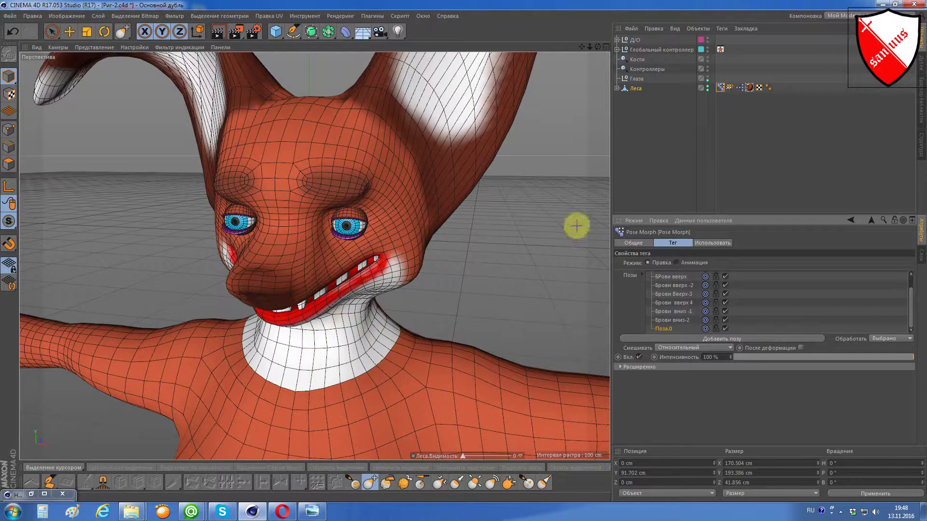
- Sculpt both mouth corners of pose Поза.0 upward into a wide, toothy grin
drag(348, 259, 383, 249)
scroll(383, 249, up, 2)
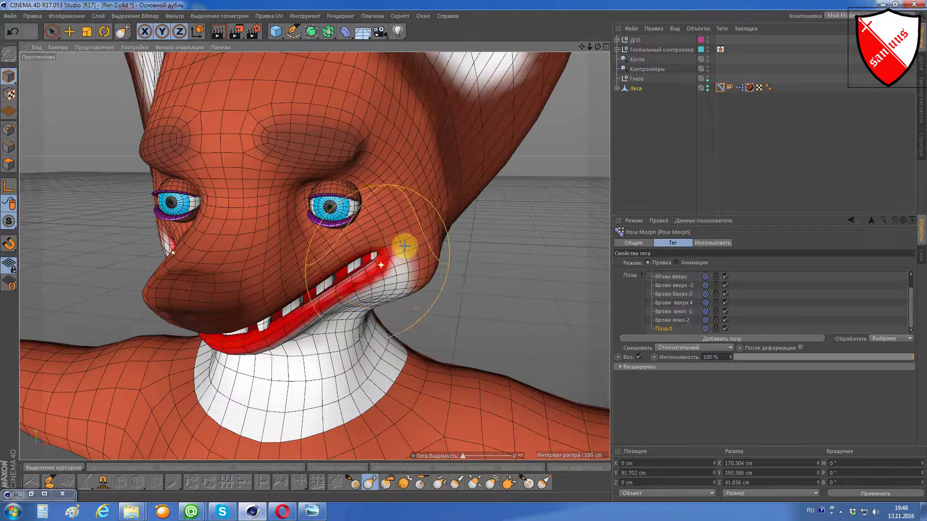
click(369, 481)
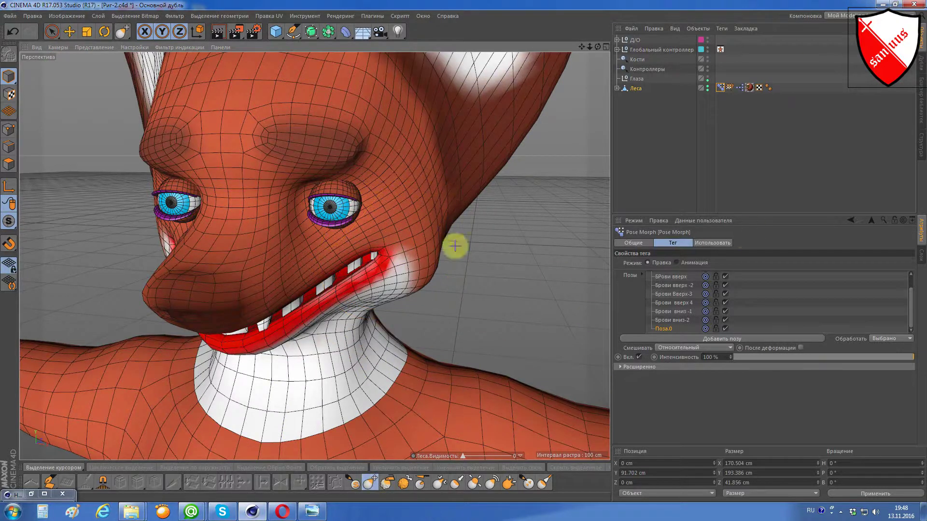
drag(382, 253, 411, 237)
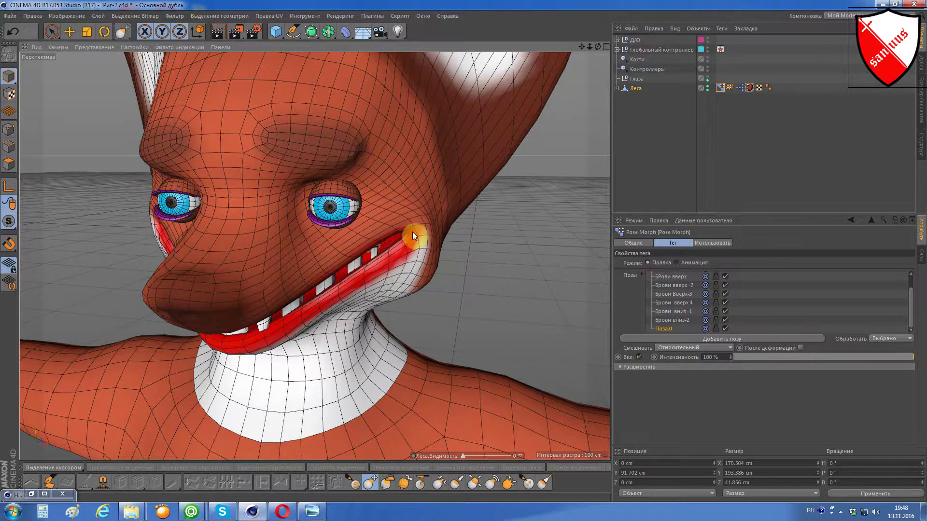
drag(411, 237, 413, 230)
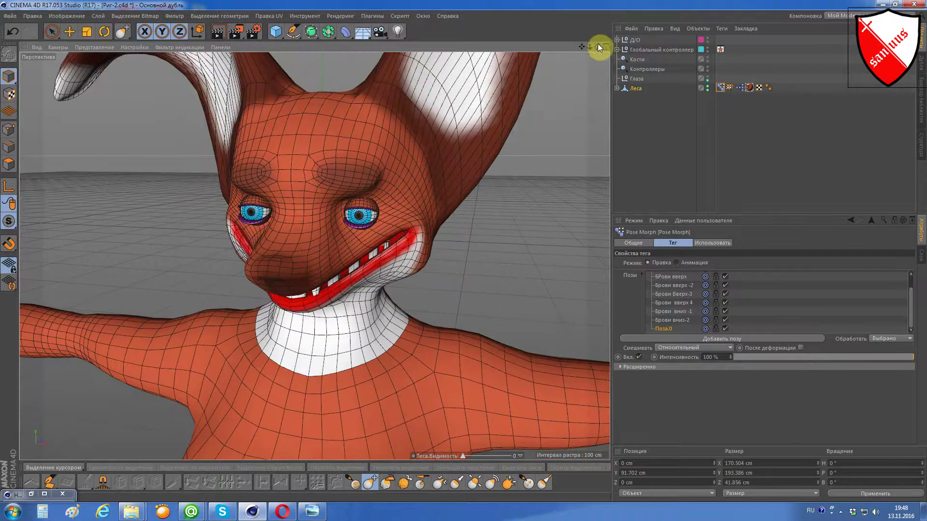
drag(597, 46, 375, 280)
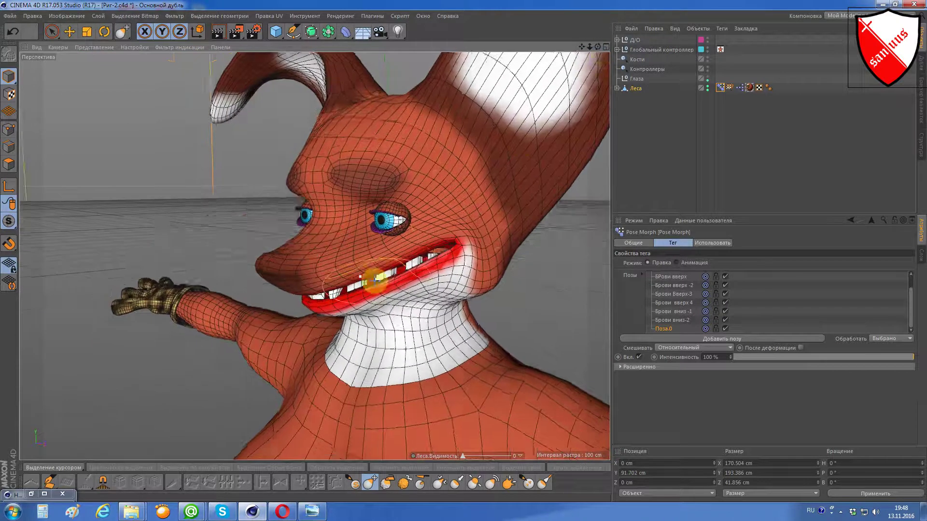
scroll(375, 280, up, 4)
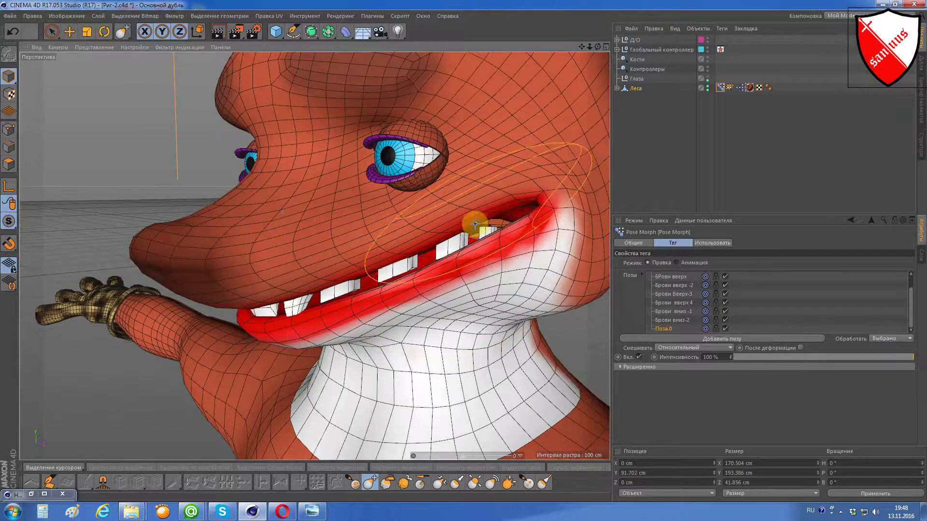
drag(472, 224, 472, 230)
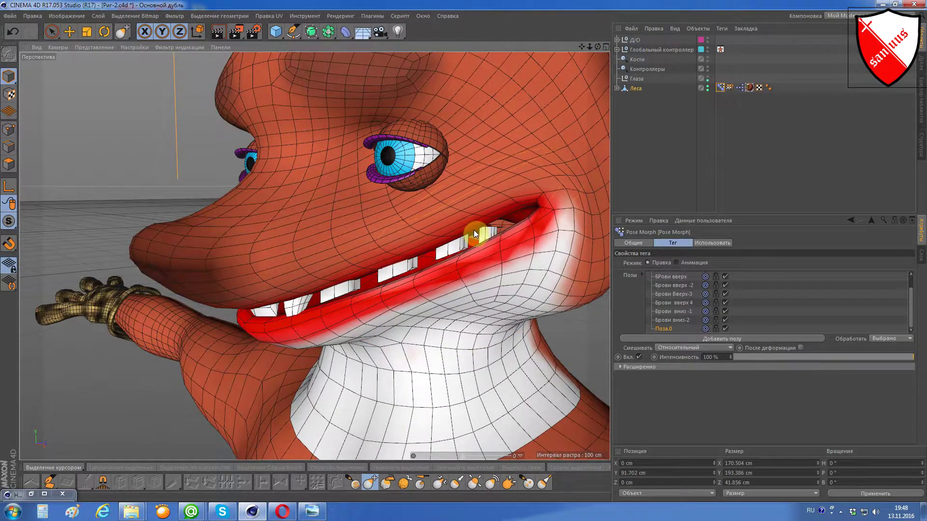
scroll(472, 230, down, 3)
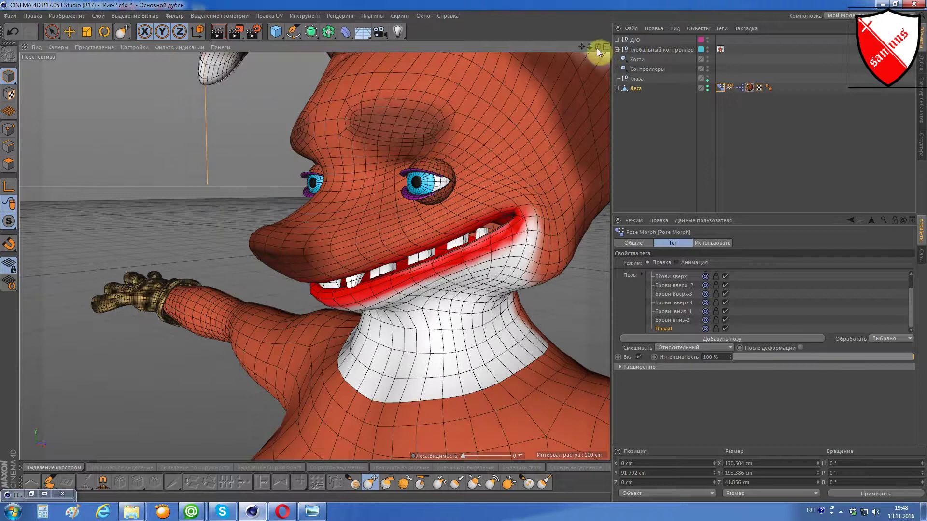
drag(598, 47, 617, 151)
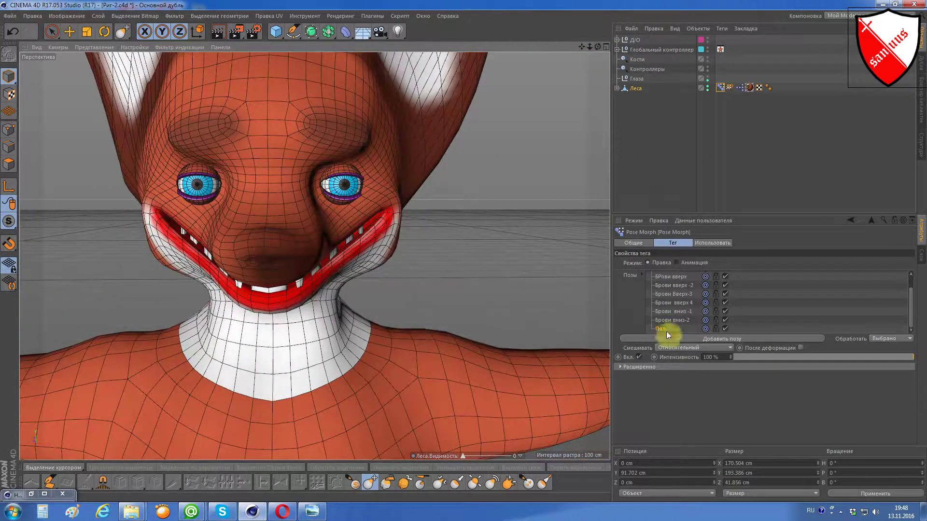
- Rename pose Поза.0 to 'Улыбка' and add another new pose
double_click(663, 329)
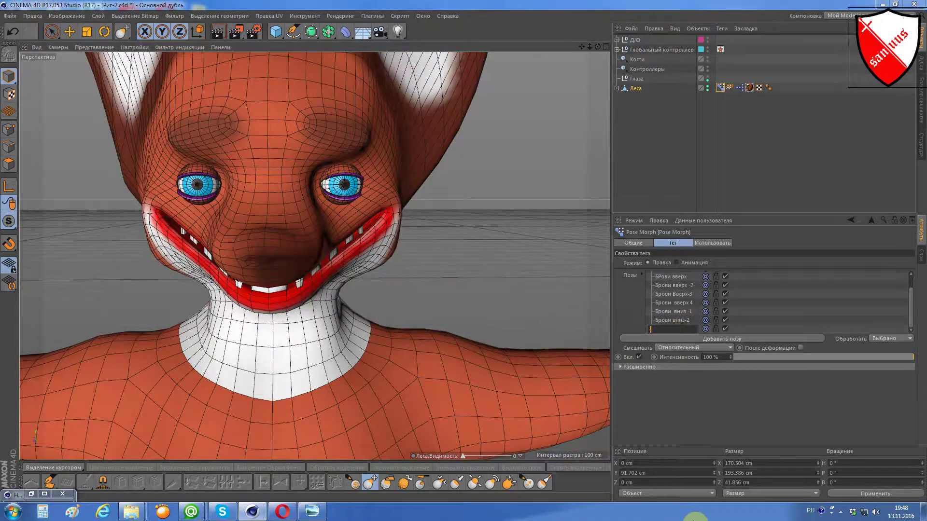
text(Улыбка)
key(Return)
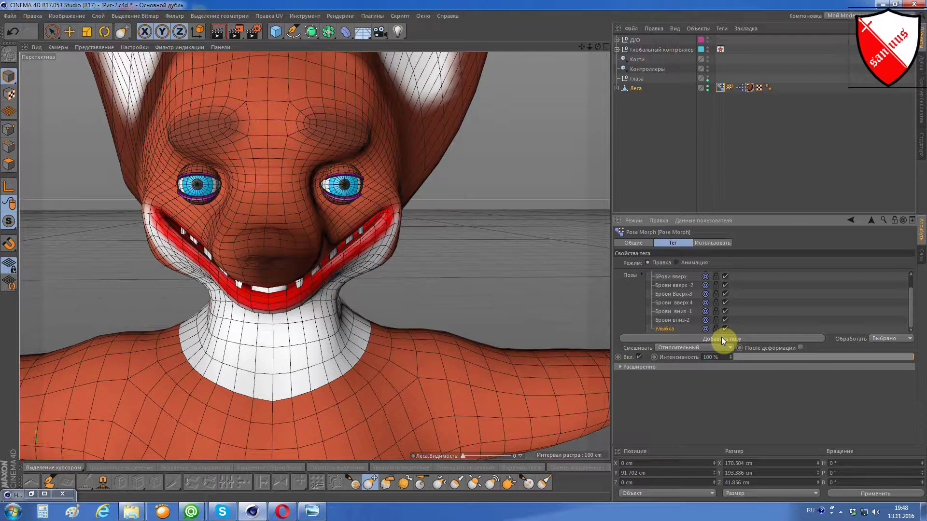
click(721, 339)
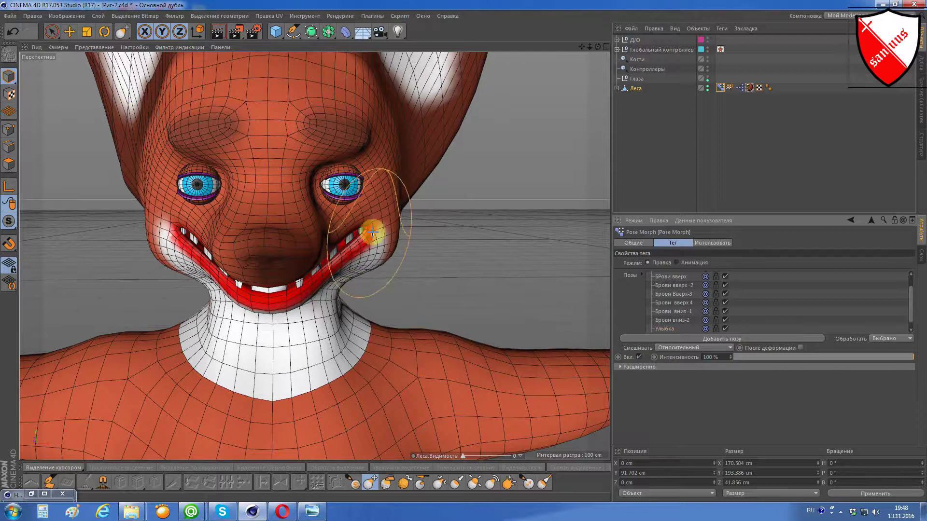
- Sculpt the new pose's mouth with the Смещение brush, undoing the last grin stroke
click(371, 481)
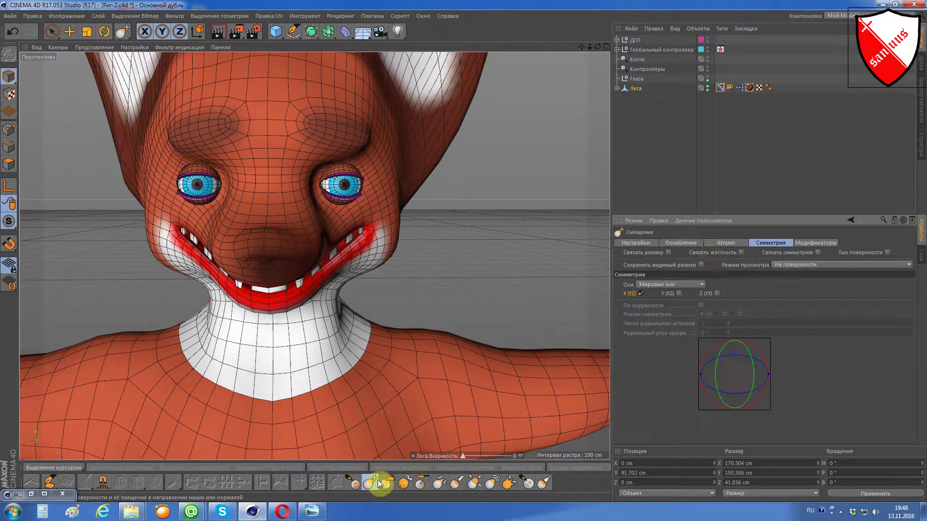
click(634, 244)
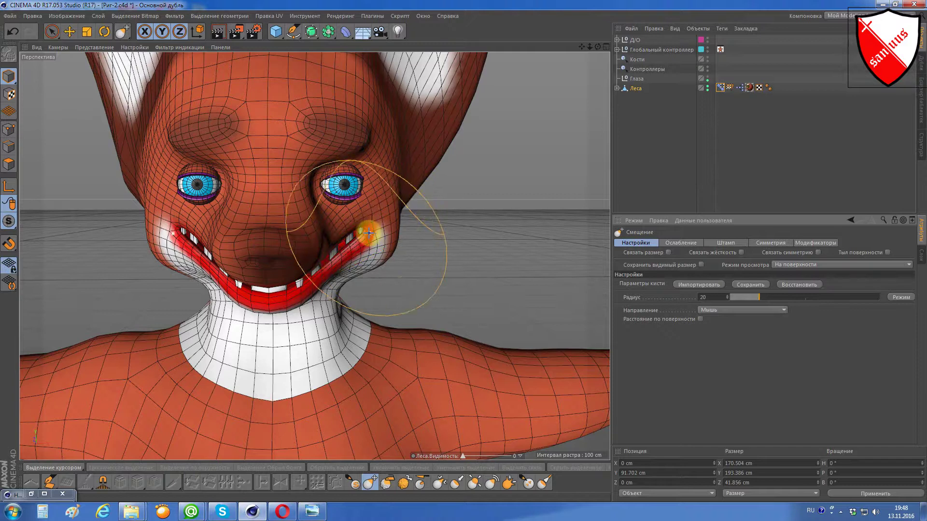
drag(368, 233, 363, 265)
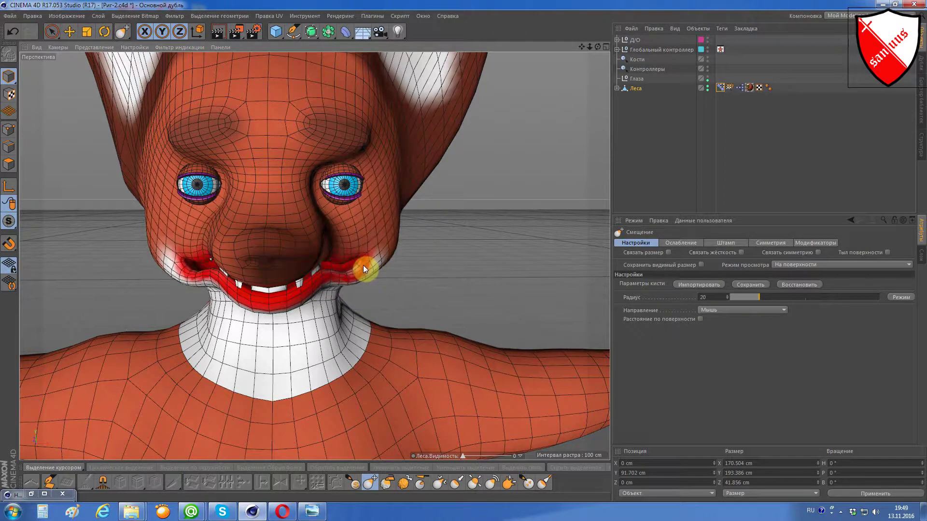
drag(597, 47, 581, 53)
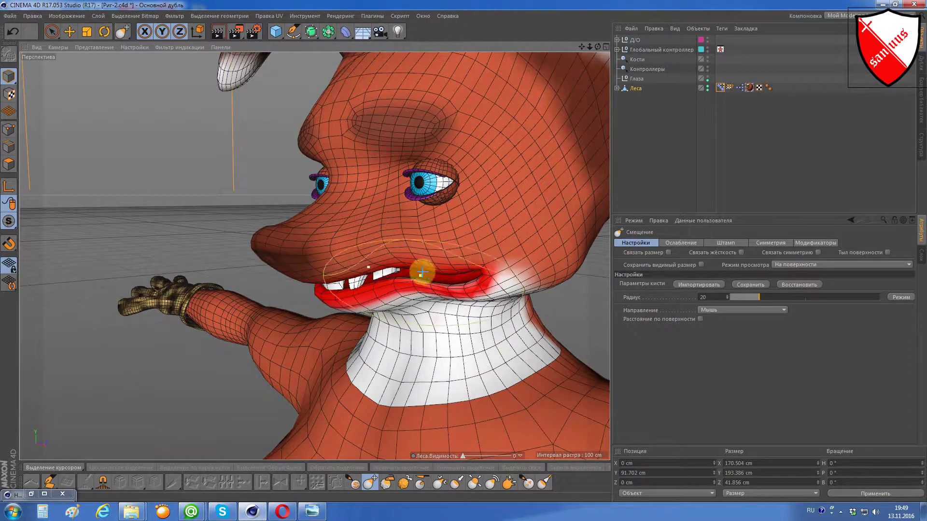
drag(422, 272, 428, 273)
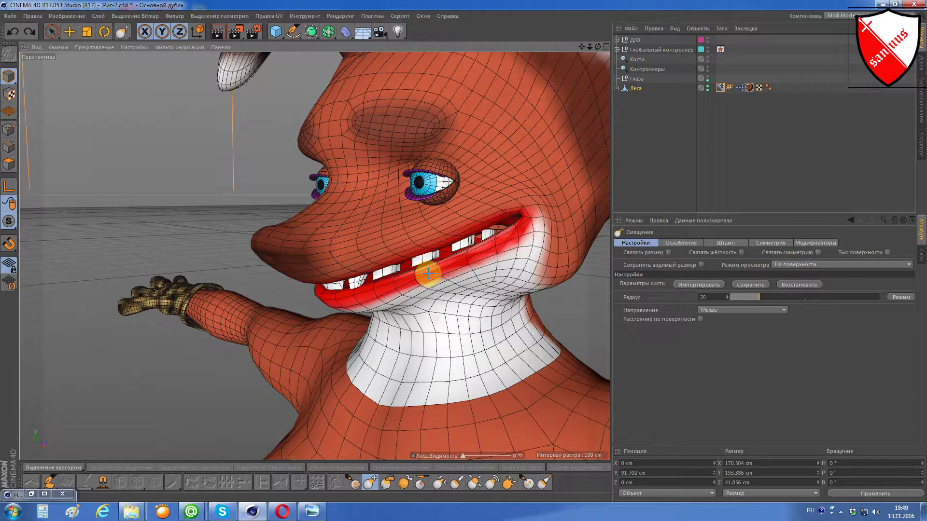
click(27, 33)
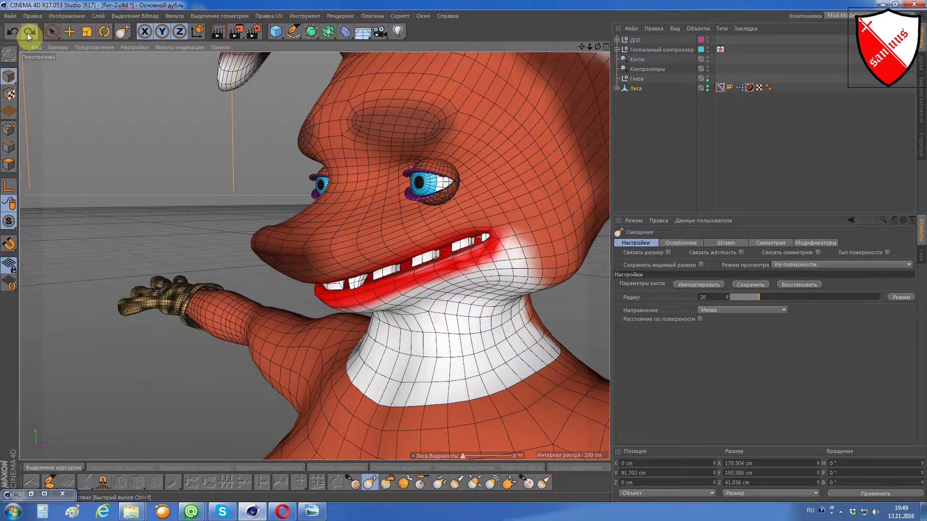
- Set the Смещение brush radius to 30
click(719, 88)
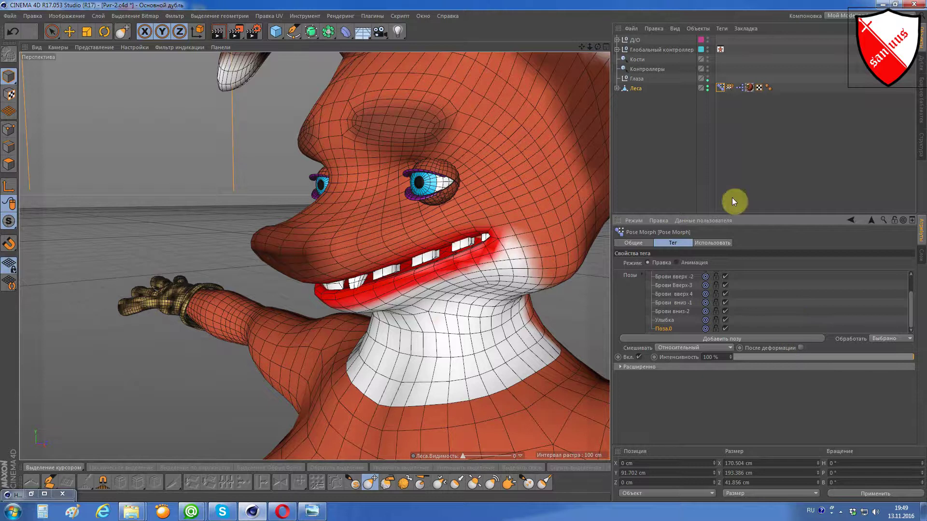
click(369, 482)
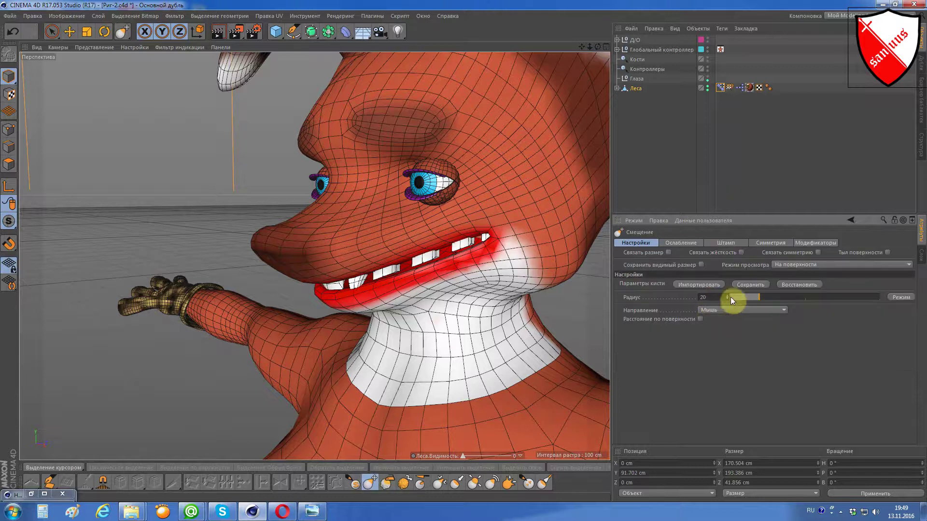
text(30)
key(Return)
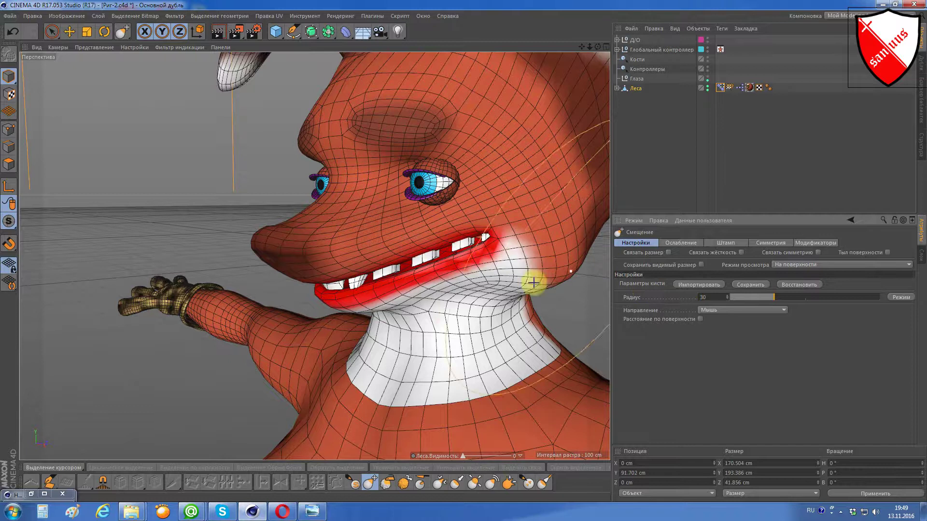
- Orbit around the fox's head to review the grin from the front
alt+drag(544, 99, 511, 125)
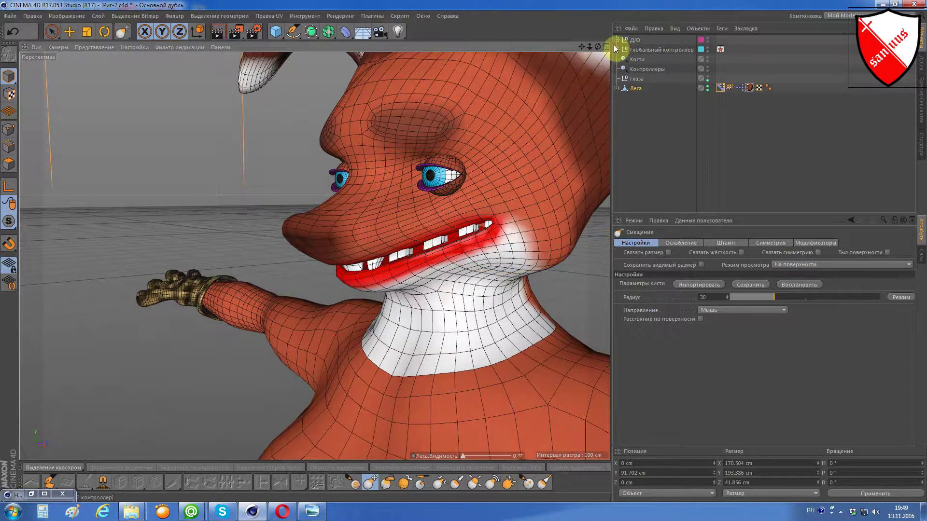
mouse_move(597, 47)
mouse_down()
mouse_move(435, 217)
mouse_move(444, 221)
mouse_move(433, 250)
mouse_move(483, 226)
mouse_up()
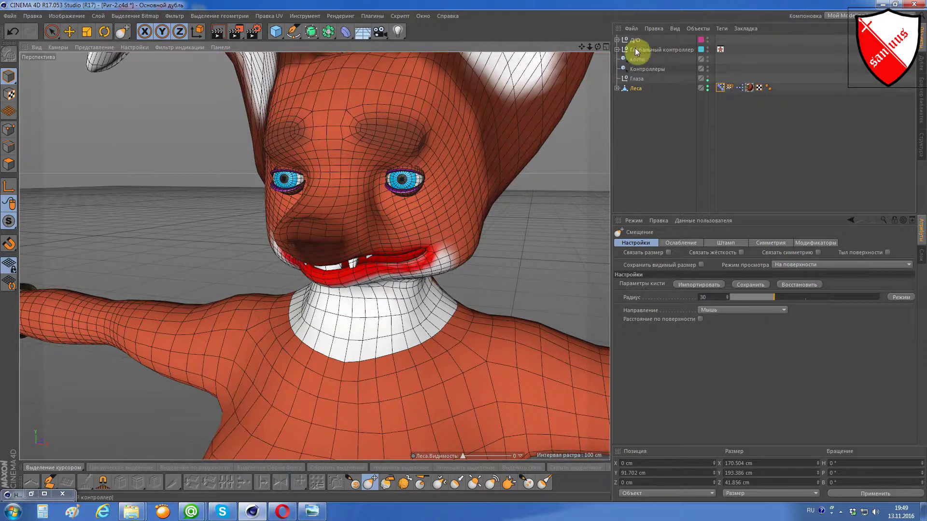
mouse_move(598, 48)
mouse_down()
mouse_move(389, 264)
mouse_move(366, 265)
mouse_up()
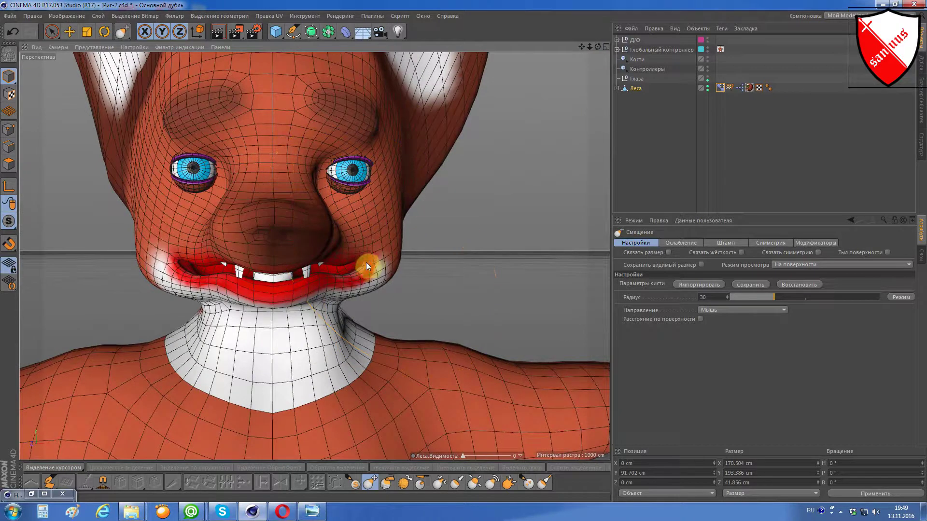
scroll(366, 265, down, 2)
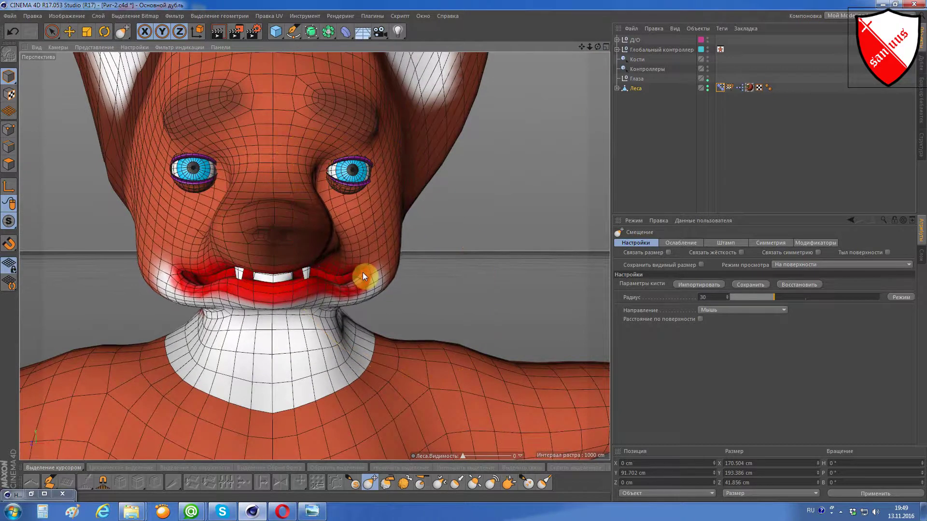
alt+drag(363, 272, 362, 268)
drag(597, 49, 598, 48)
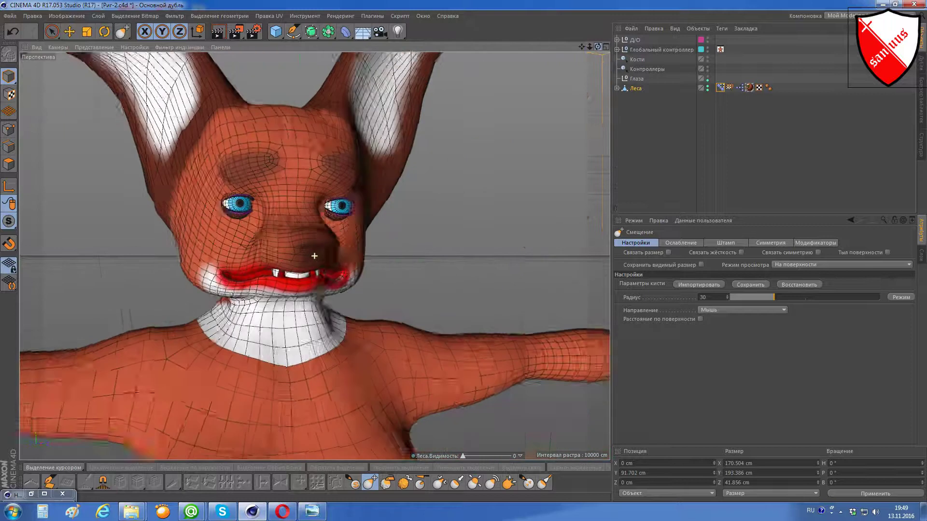
alt+drag(314, 256, 314, 255)
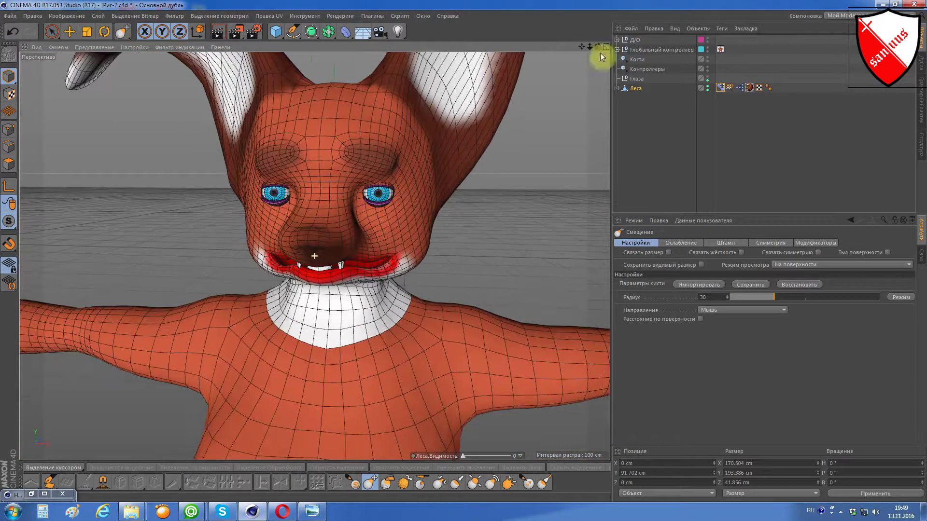
- Rename the new Поза.0 pose and reshape the fox's mouth corners on it
click(720, 87)
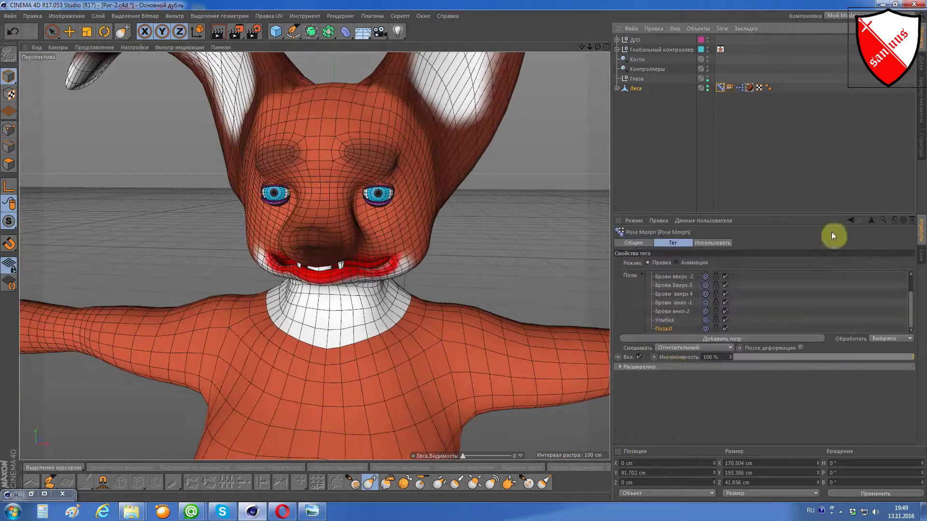
double_click(664, 330)
text(РОт -Грусть)
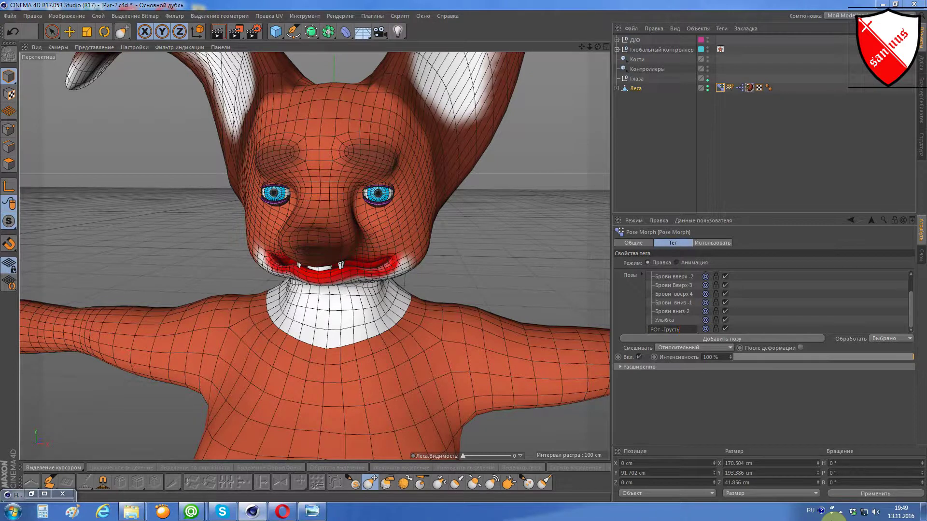
key(Return)
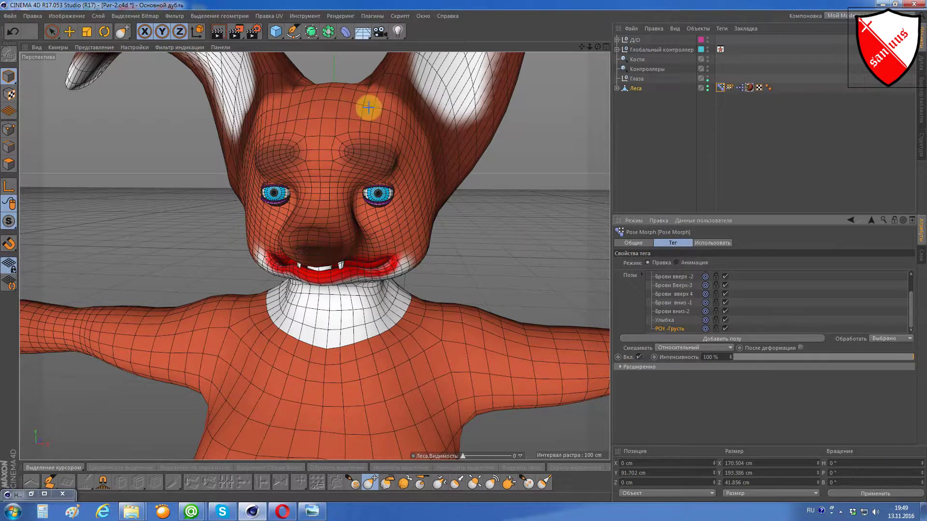
drag(406, 267, 402, 259)
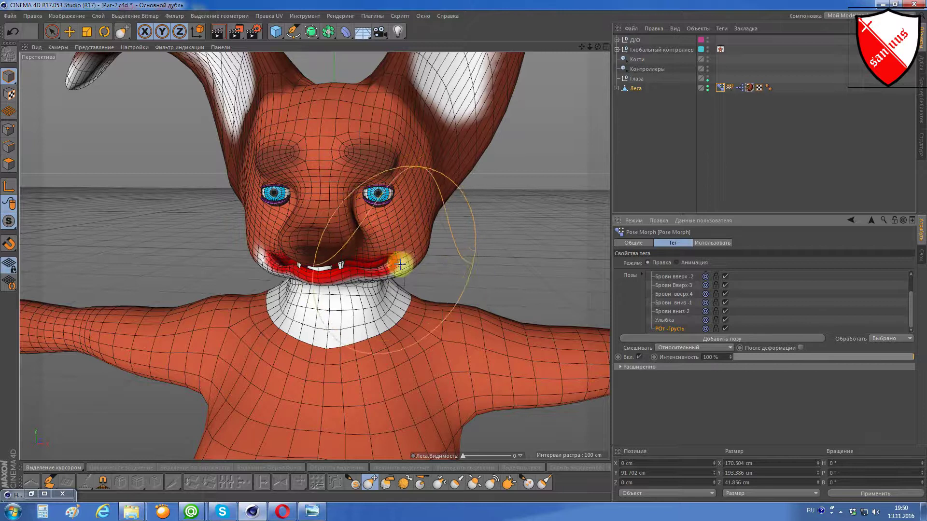
mouse_move(402, 258)
mouse_down()
mouse_move(392, 260)
mouse_move(403, 221)
mouse_move(414, 246)
mouse_move(471, 175)
mouse_move(436, 196)
mouse_move(405, 261)
mouse_move(406, 249)
mouse_up()
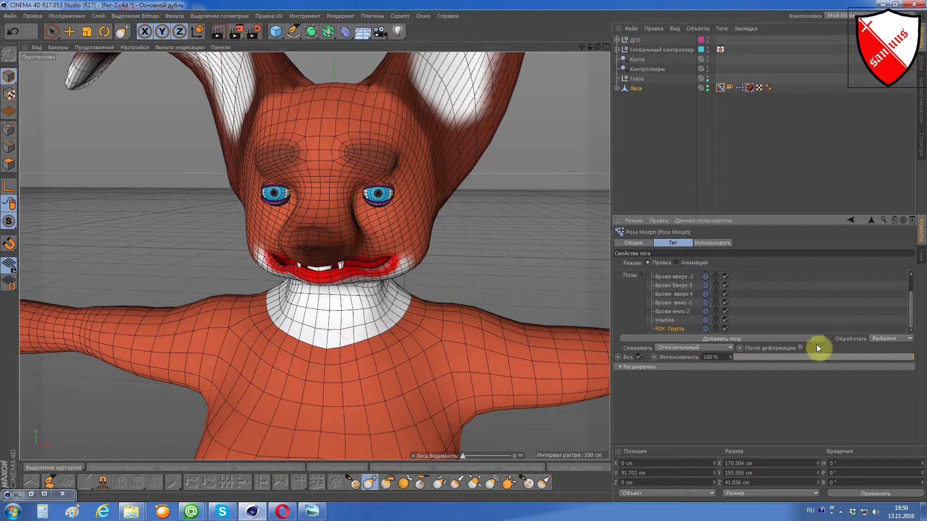
- Correct the pose name to 'Рот -Грусть'
double_click(661, 330)
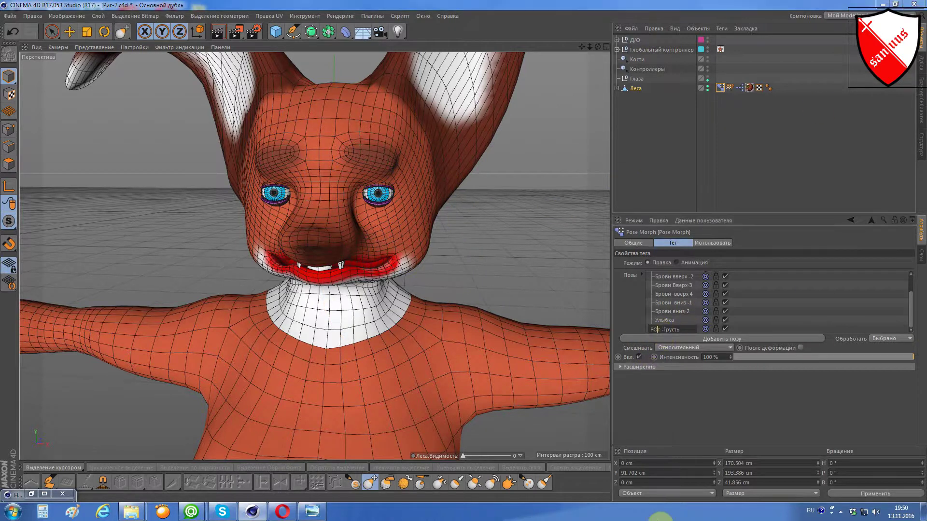
key(Return)
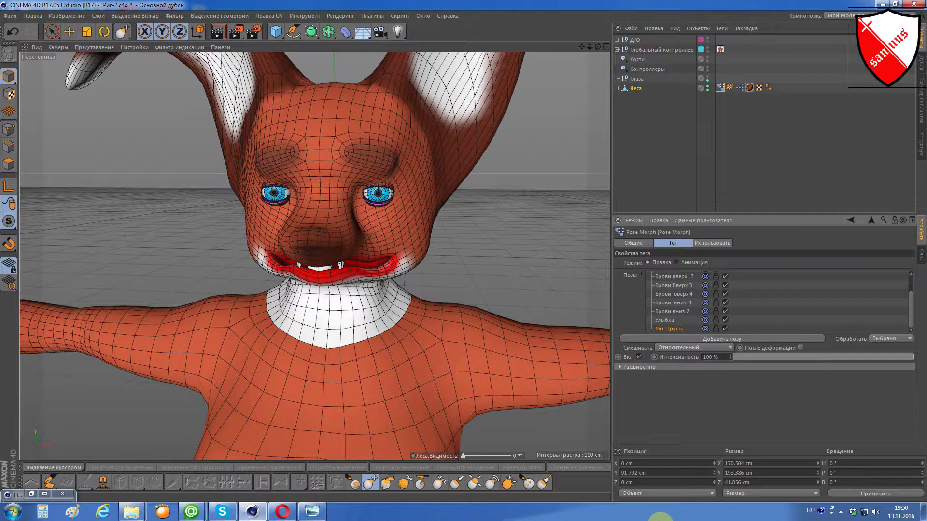
scroll(299, 177, down, 2)
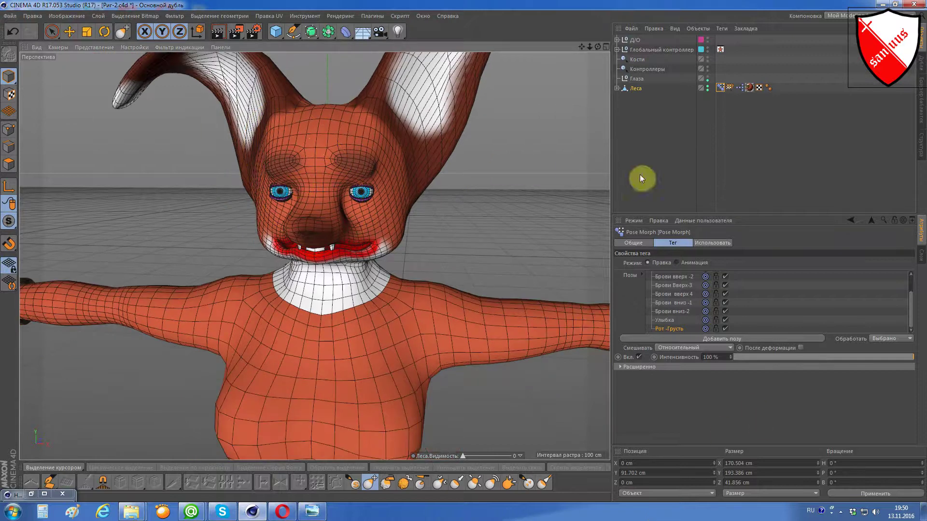
- Move Глобальный контроллер down to about -5.3 cm in Y so the jaw hangs wide open
click(728, 340)
drag(426, 306, 345, 283)
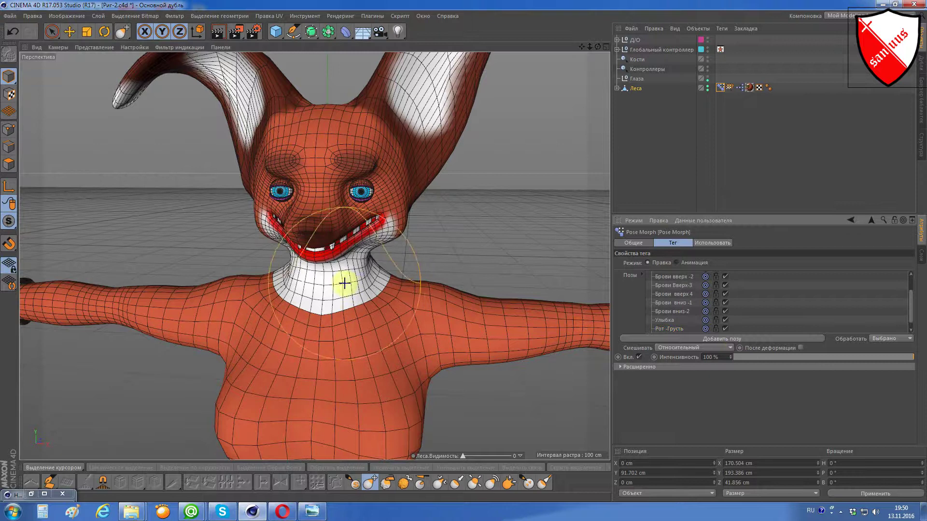
scroll(344, 284, up, 2)
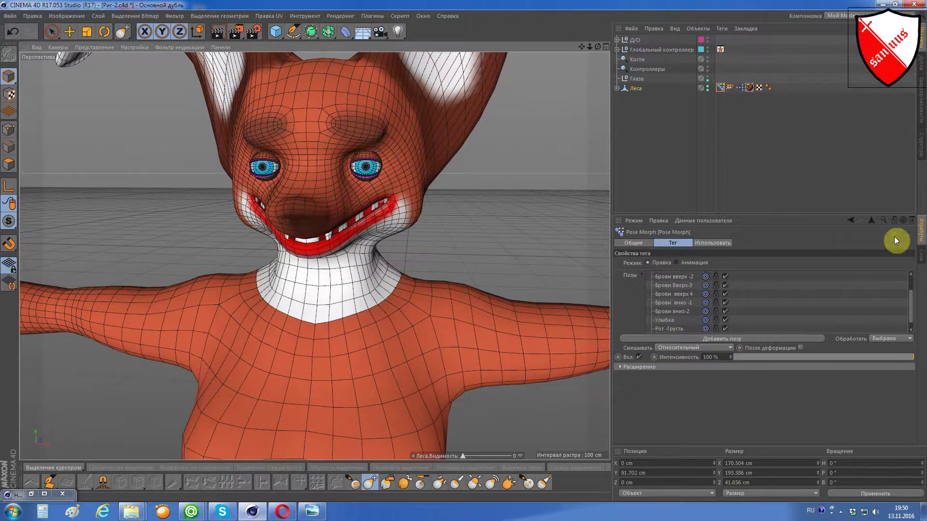
click(921, 262)
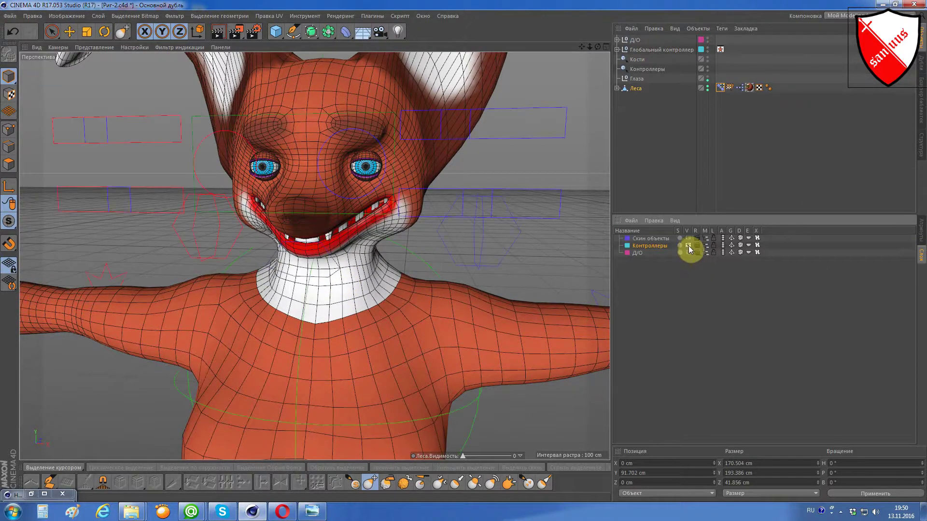
drag(598, 47, 593, 46)
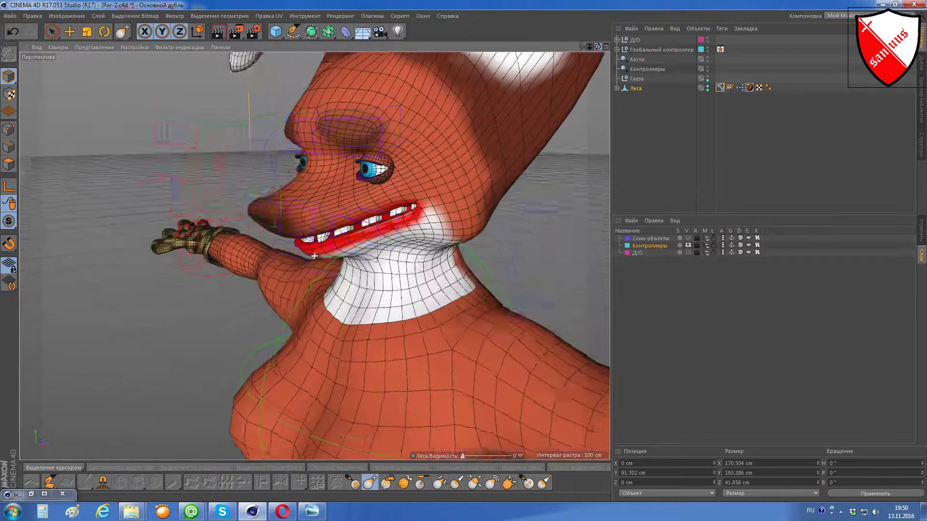
click(77, 31)
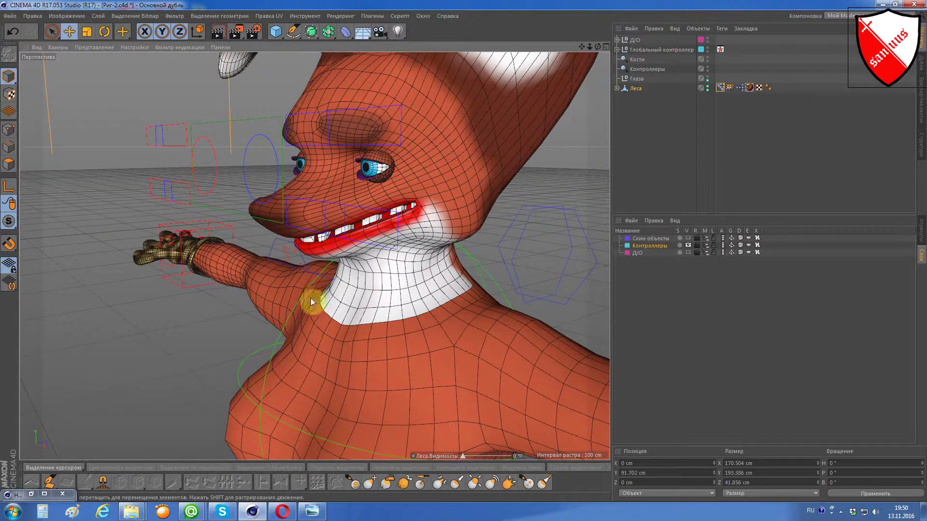
click(272, 246)
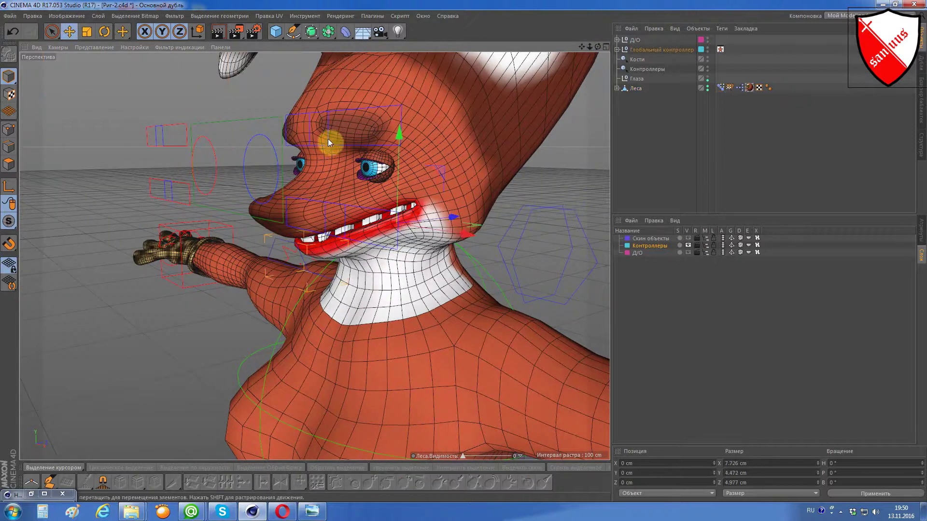
drag(400, 134, 402, 175)
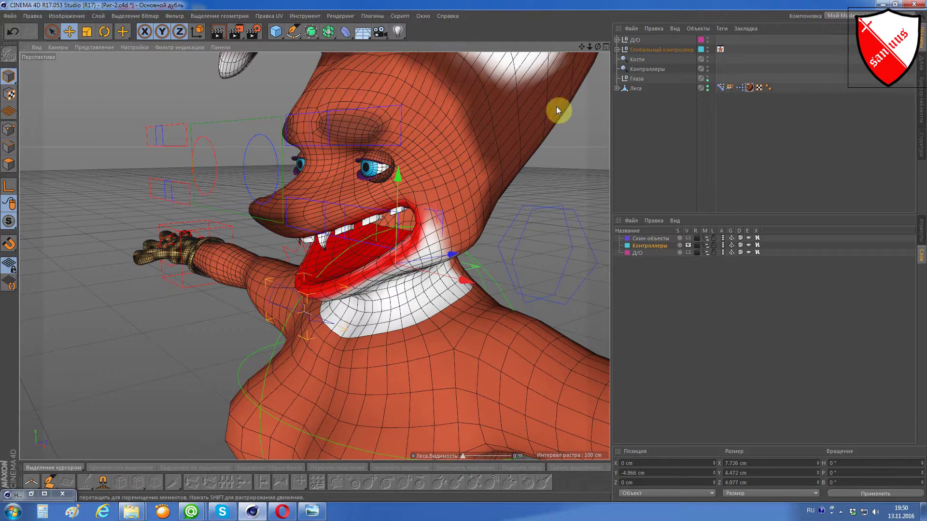
alt+drag(338, 251, 300, 252)
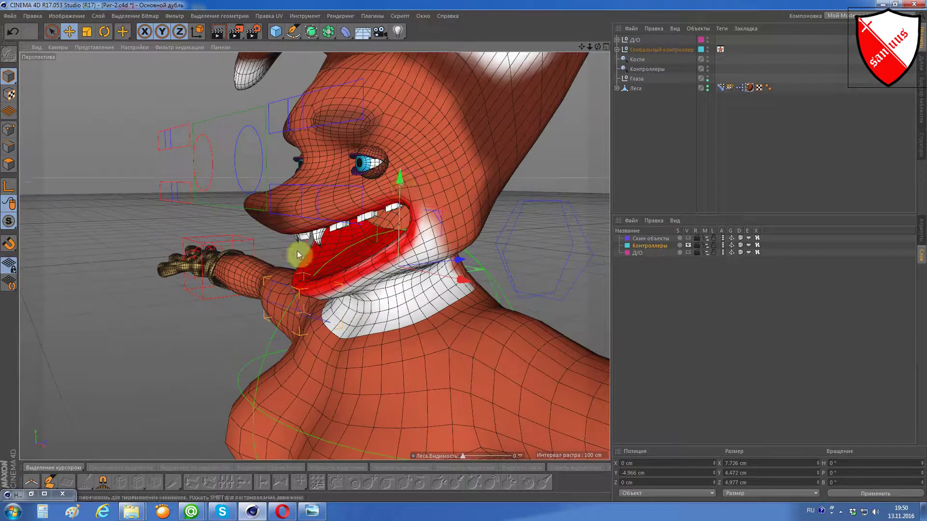
drag(401, 180, 401, 183)
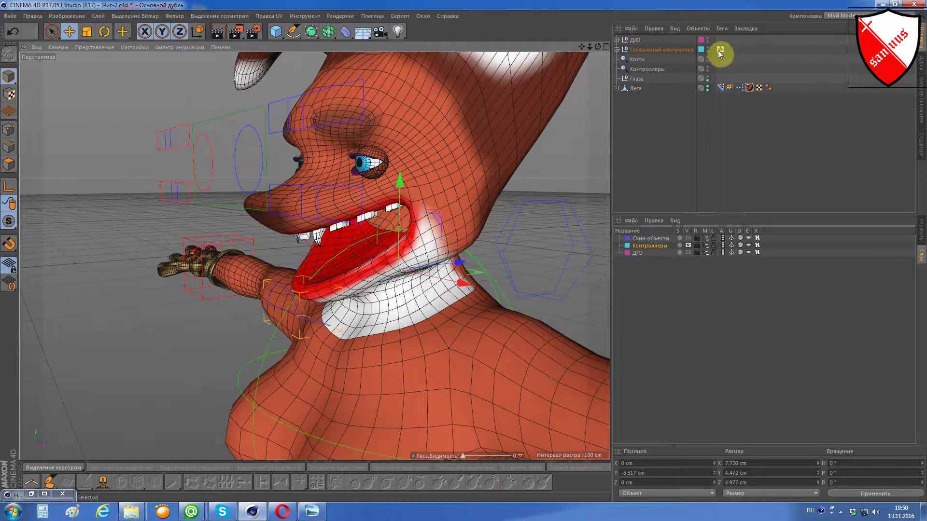
click(632, 89)
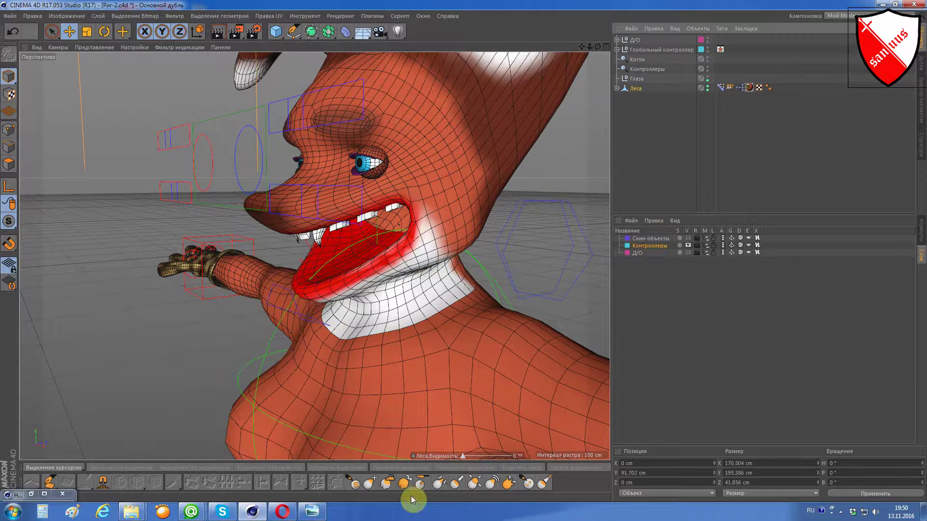
- Sculpt the open mouth's corners symmetrically, checking them from side and front views
click(369, 482)
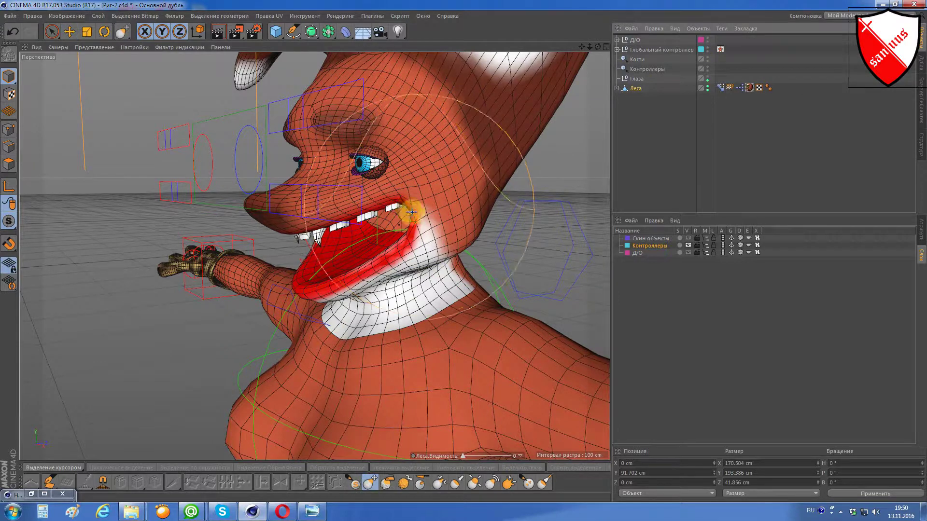
drag(412, 213, 385, 231)
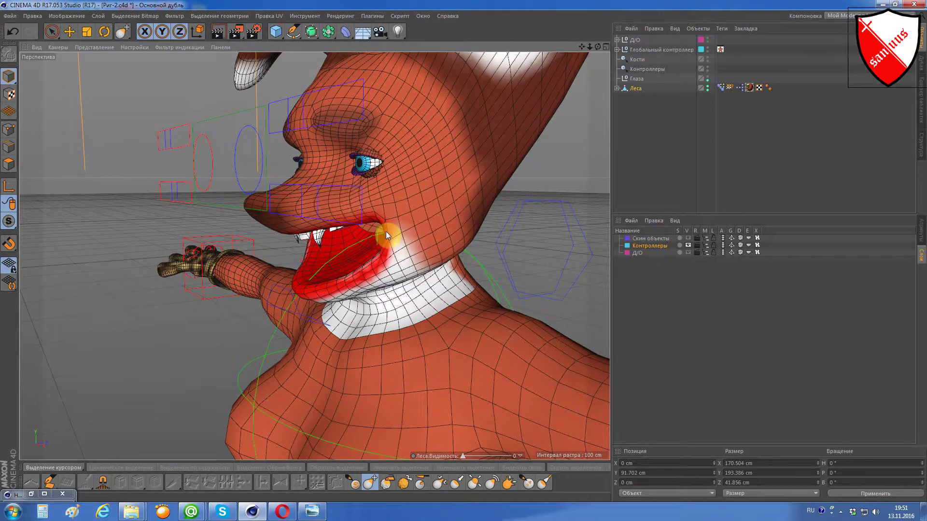
drag(385, 234, 365, 224)
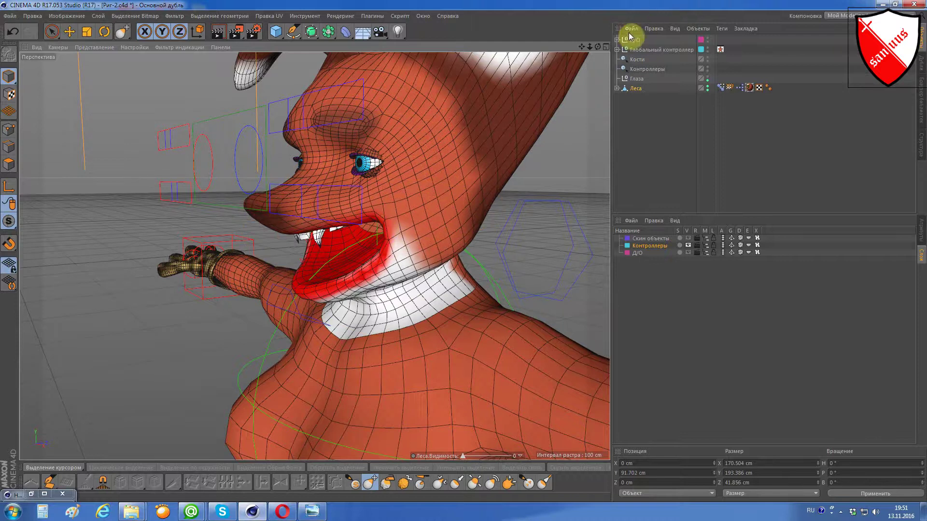
drag(598, 47, 314, 256)
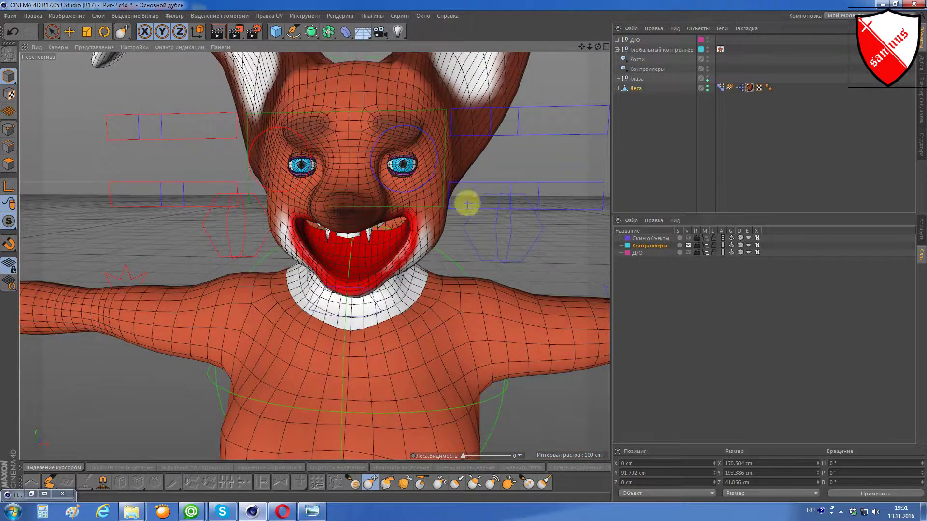
drag(416, 217, 412, 230)
mouse_move(597, 47)
mouse_down()
mouse_move(314, 255)
mouse_move(327, 236)
mouse_move(296, 226)
mouse_move(329, 218)
mouse_up()
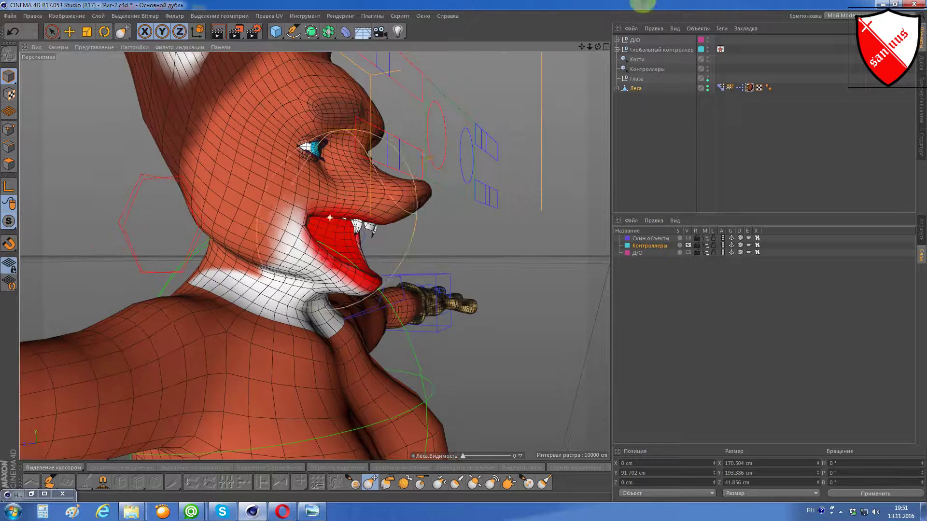
mouse_move(597, 47)
mouse_down()
mouse_move(314, 256)
mouse_move(578, 67)
mouse_up()
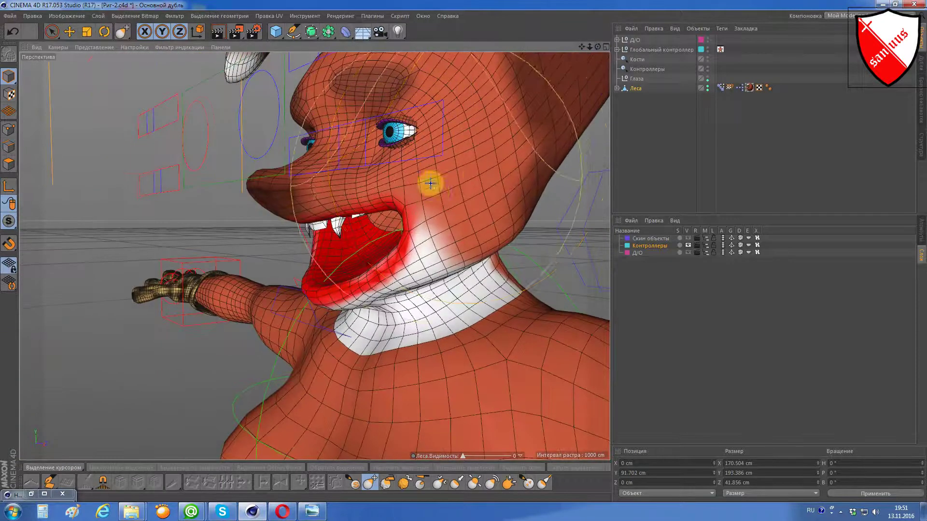
scroll(430, 183, up, 3)
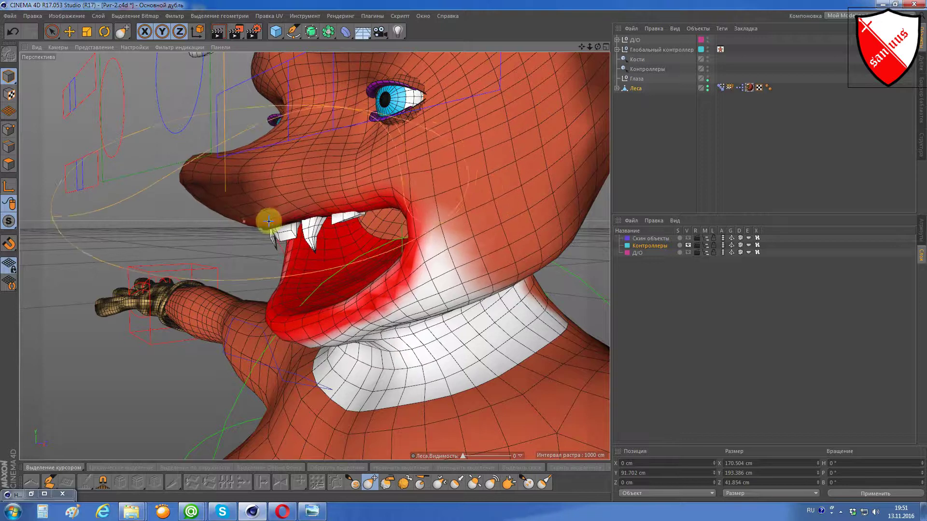
drag(404, 211, 417, 220)
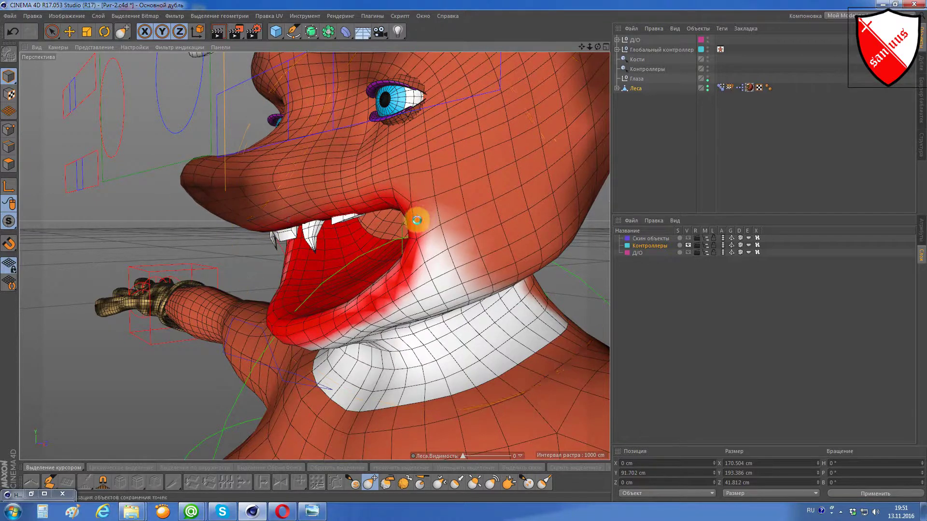
scroll(417, 220, down, 3)
drag(597, 47, 314, 256)
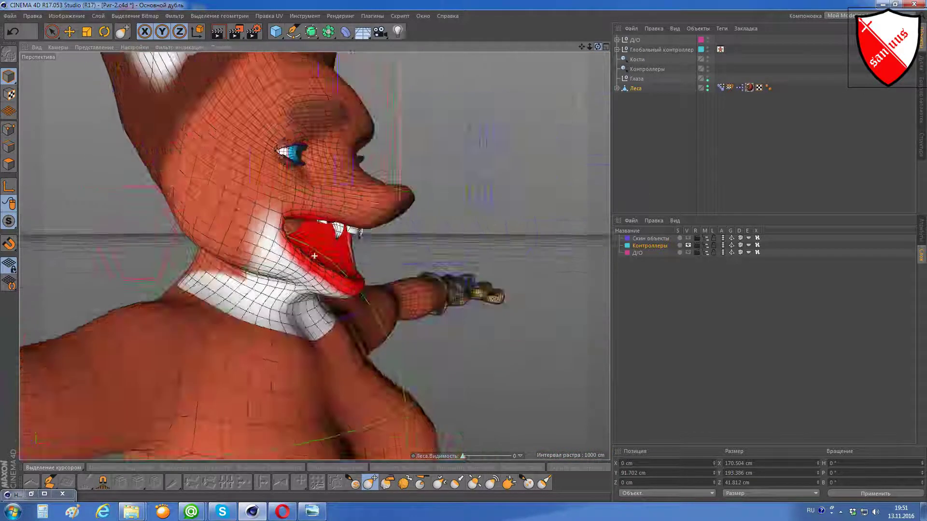
click(722, 88)
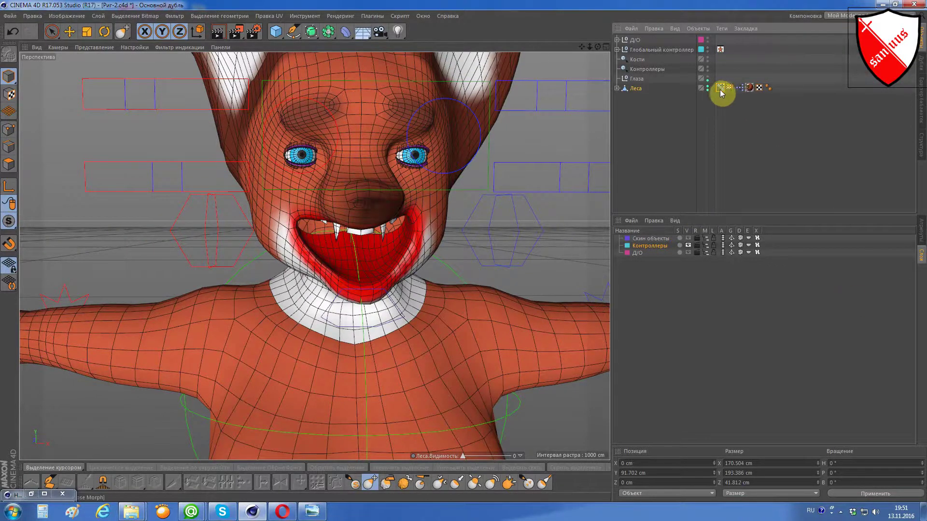
- Add a pose below Рот -Грусть and rename it from Поза.0 to 'Рот-О'
click(920, 235)
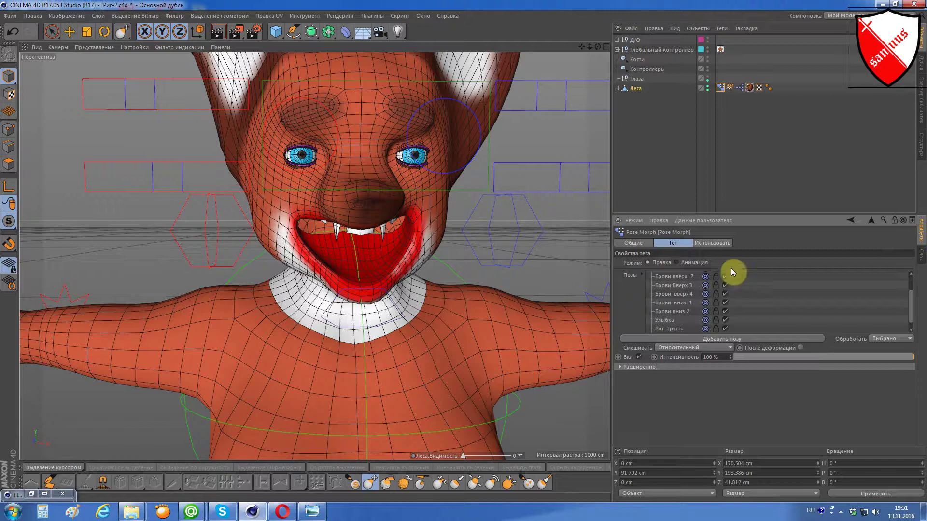
click(678, 338)
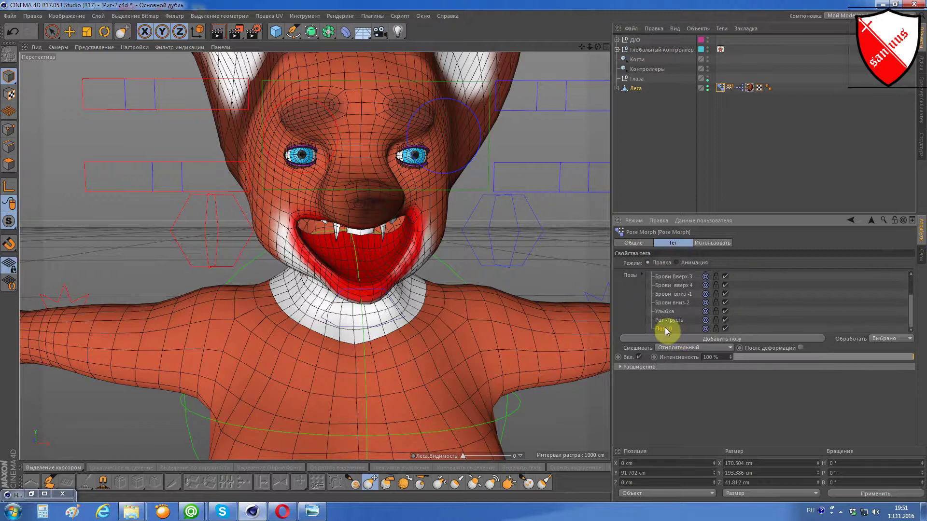
double_click(665, 328)
text(Рот-С)
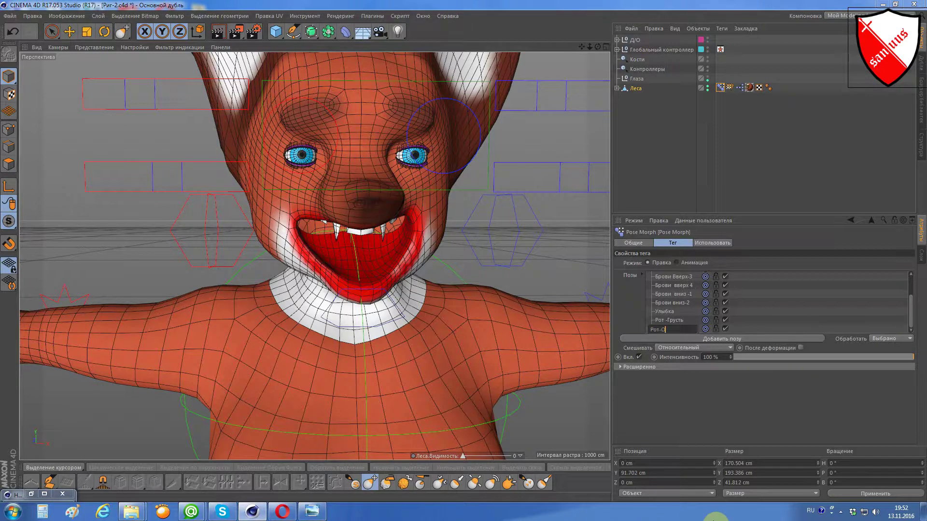
key(Return)
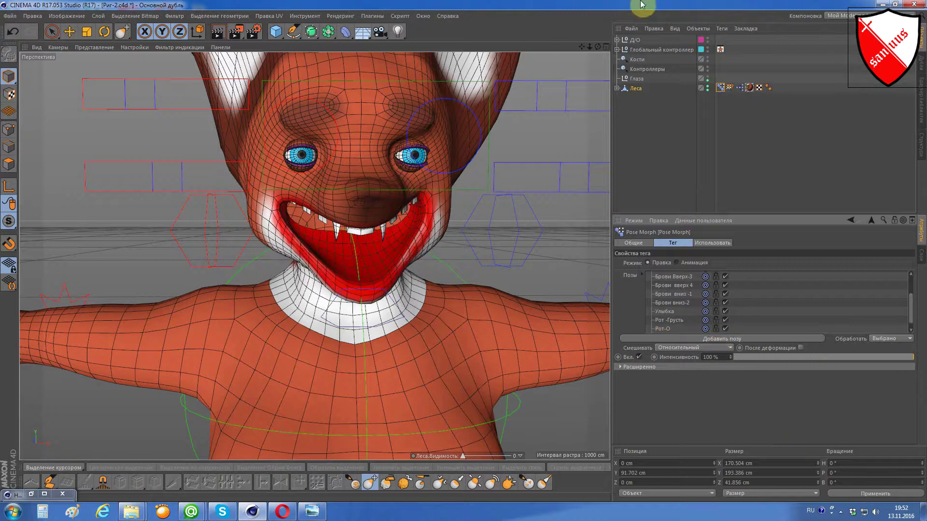
- From a side view, pull the Рот-О mouth corners back and reshape the lower lip
drag(598, 47, 483, 53)
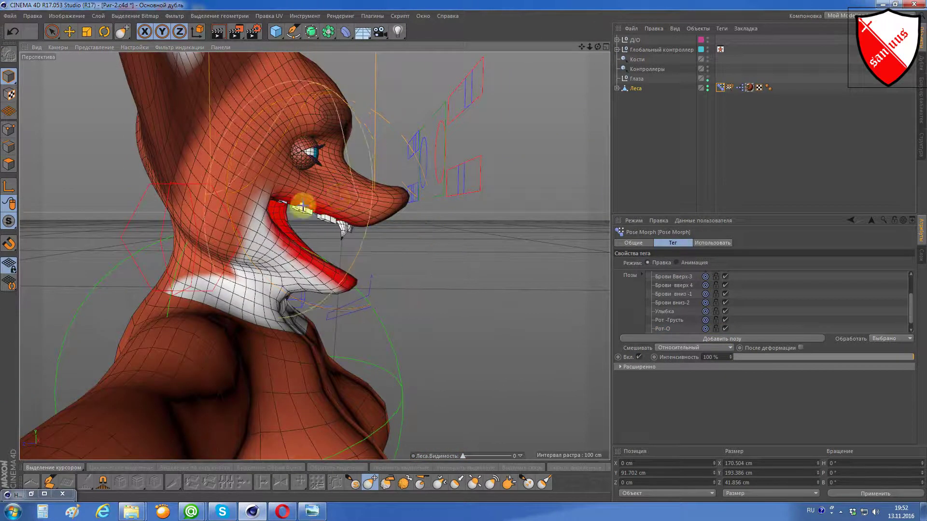
scroll(304, 207, up, 3)
scroll(304, 197, up, 3)
drag(239, 211, 270, 209)
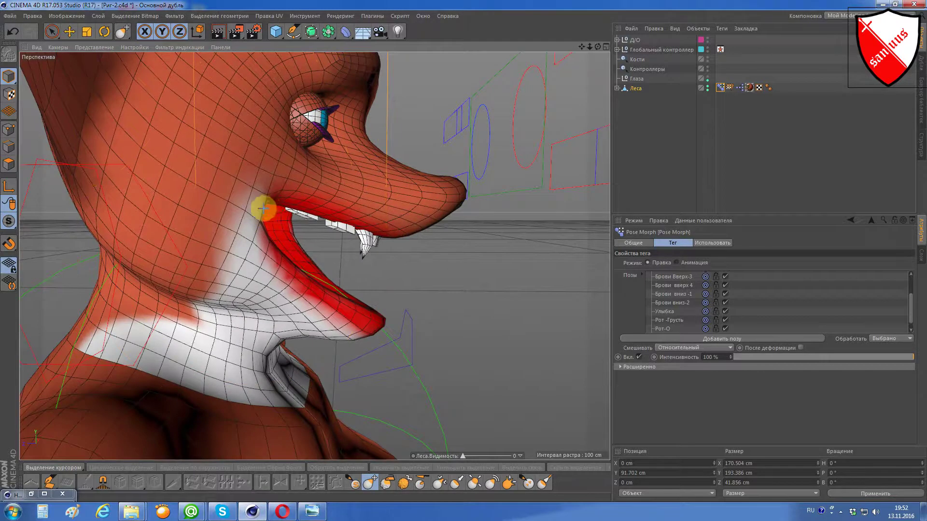
mouse_move(271, 209)
mouse_down()
mouse_move(288, 223)
mouse_move(353, 234)
mouse_up()
mouse_move(346, 276)
mouse_down()
mouse_move(332, 301)
mouse_move(292, 315)
mouse_up()
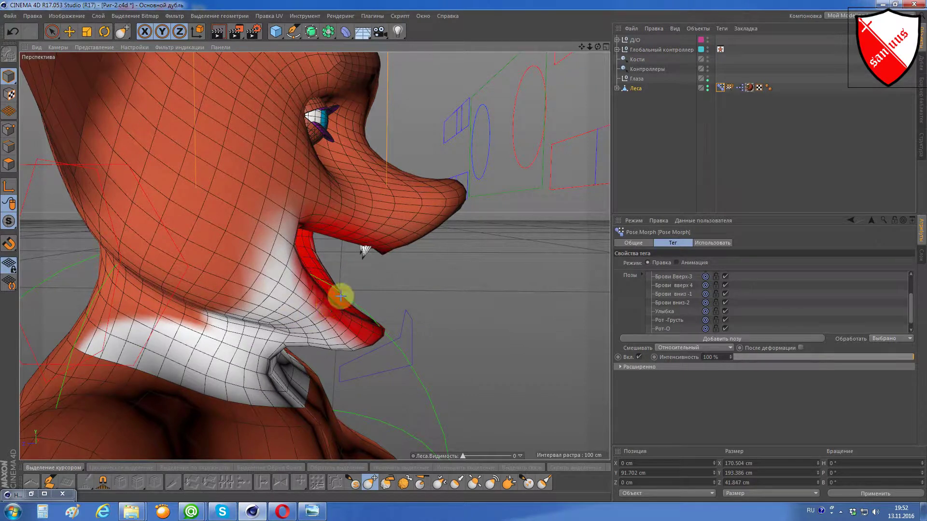
- Inspect the open mouth up close, undo two bad strokes, and return to front view
alt+drag(426, 232, 427, 235)
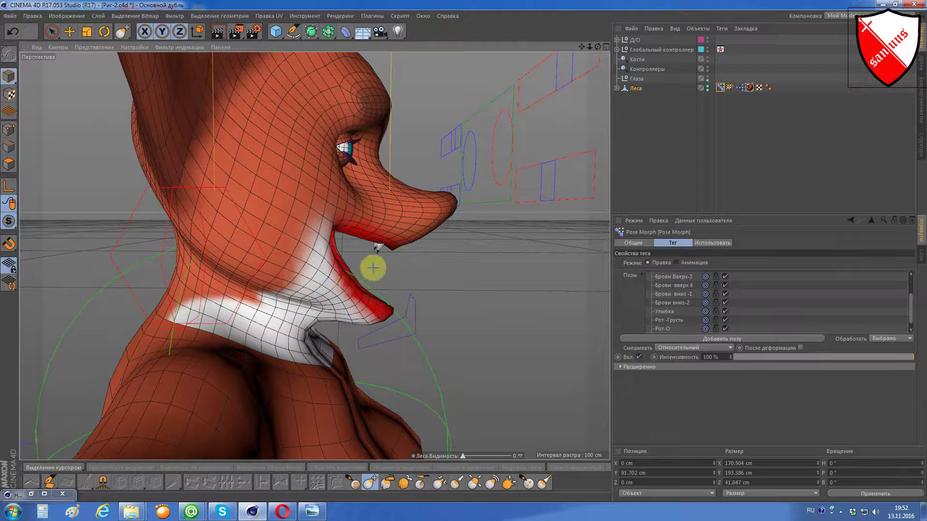
scroll(358, 273, up, 3)
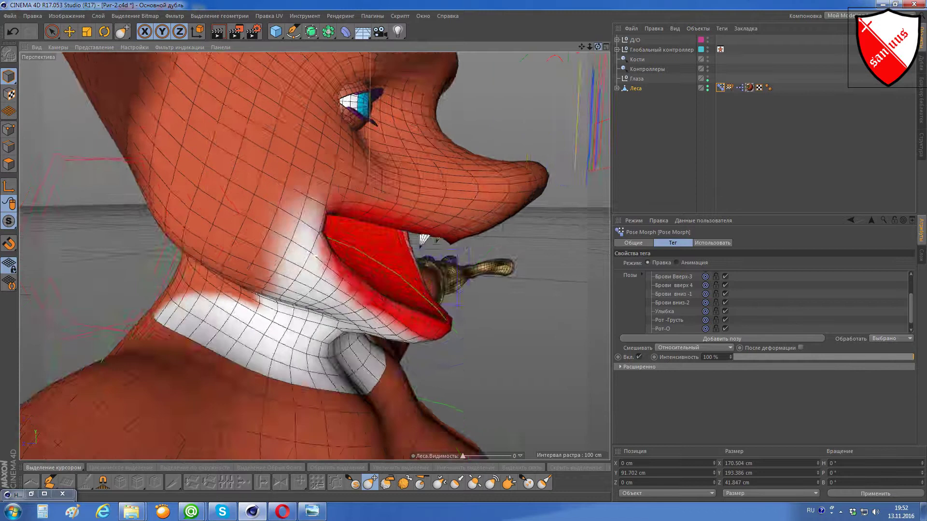
mouse_move(594, 45)
mouse_down()
mouse_move(302, 285)
mouse_move(345, 352)
mouse_move(356, 350)
mouse_move(344, 375)
mouse_up()
scroll(303, 285, up, 3)
scroll(345, 352, down, 3)
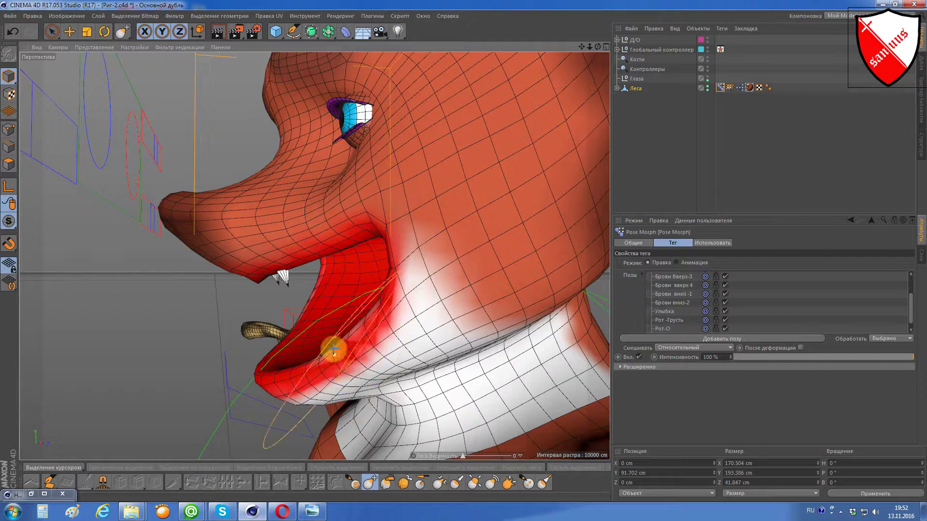
key(ctrl+z)
key(ctrl+z)
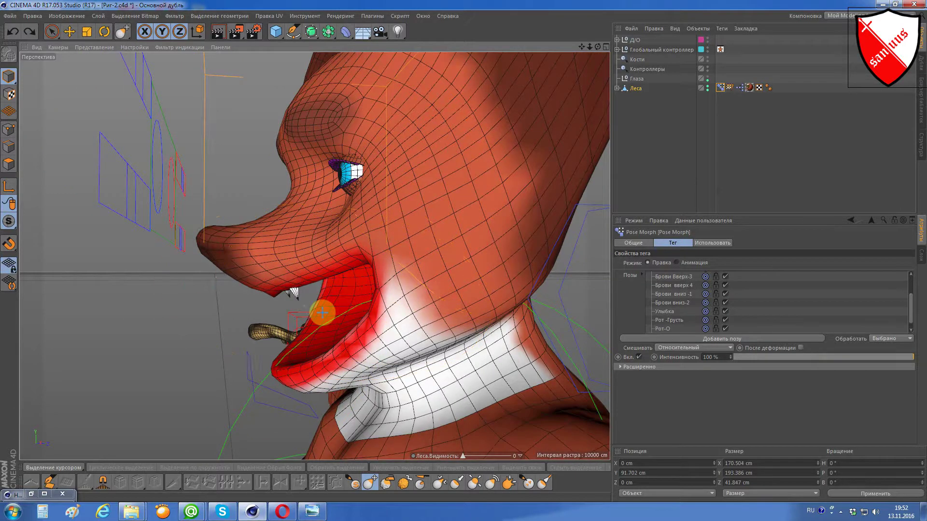
key(ctrl+z)
drag(595, 50, 594, 57)
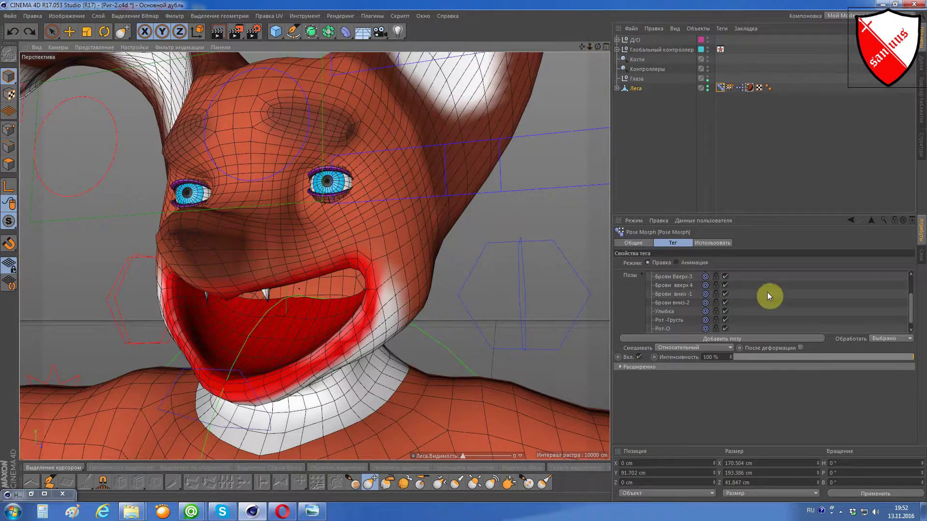
- Delete the stray empty pose and add a new one
scroll(768, 296, down, 1)
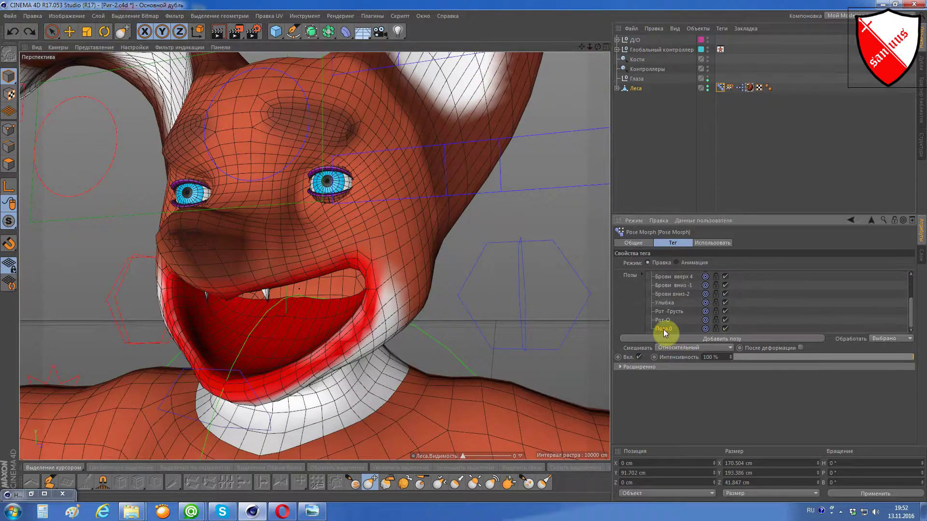
key(Delete)
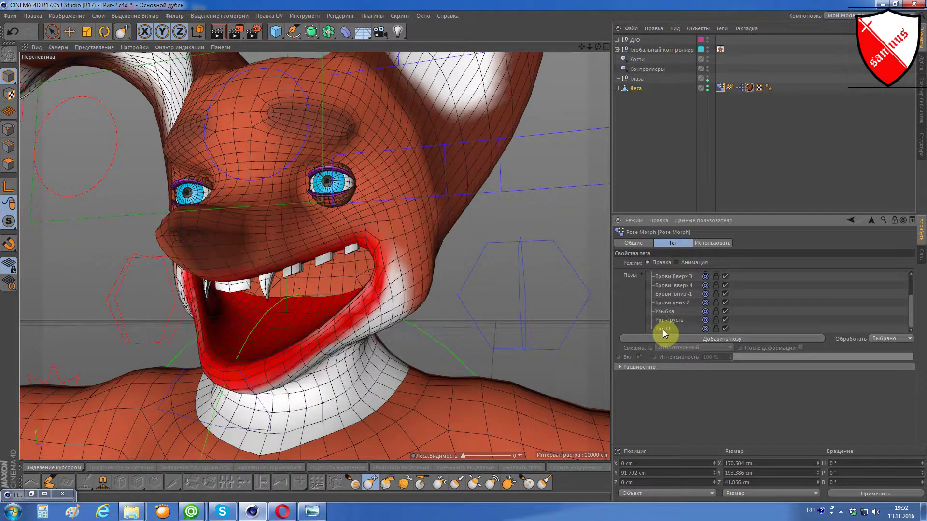
click(748, 341)
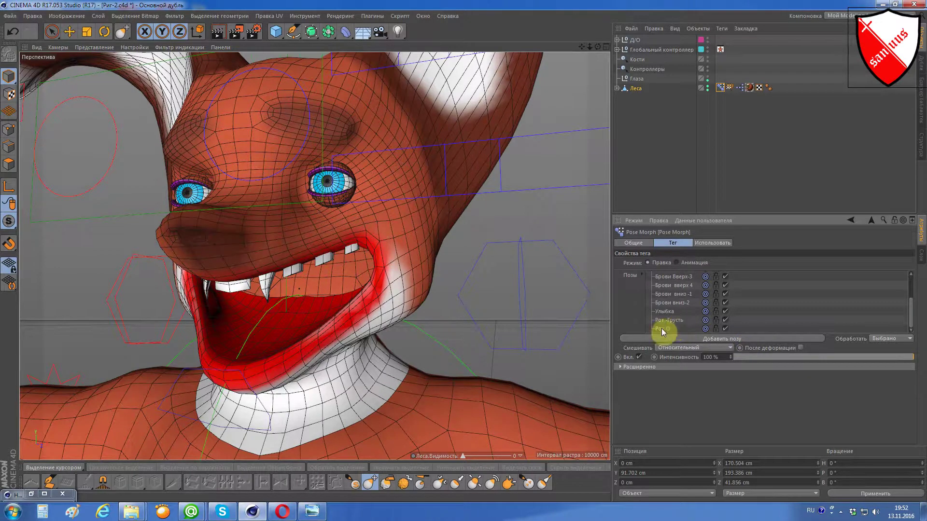
- Preview the Рот-О and Рот -Грусть poses, then add a fresh Поза.1
click(661, 328)
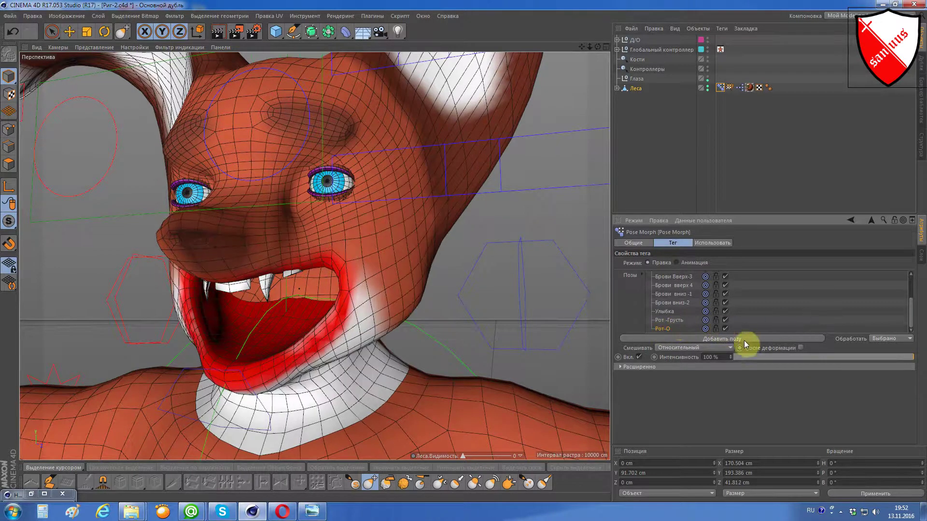
click(786, 320)
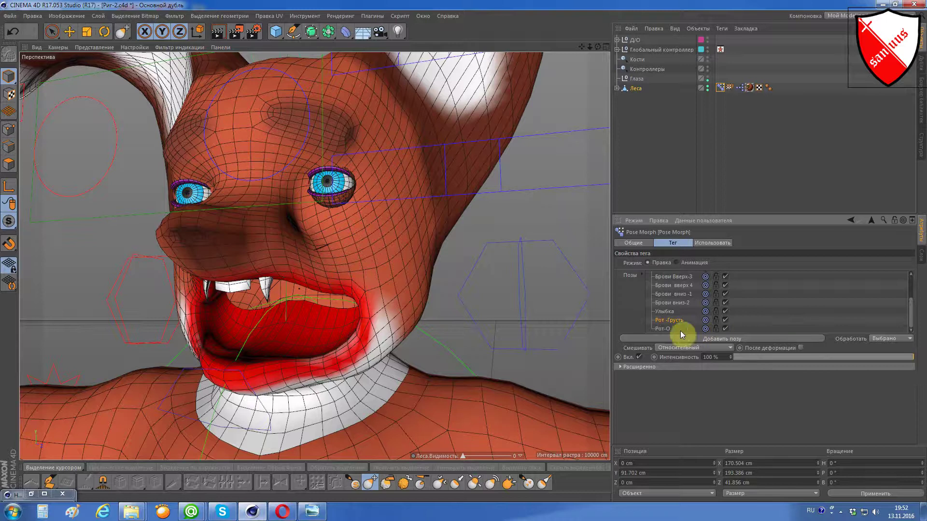
click(667, 334)
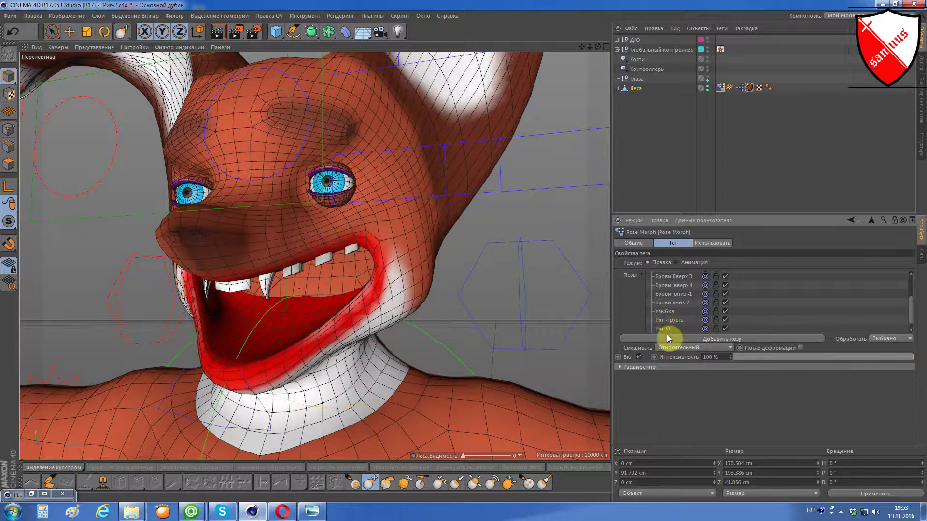
click(373, 257)
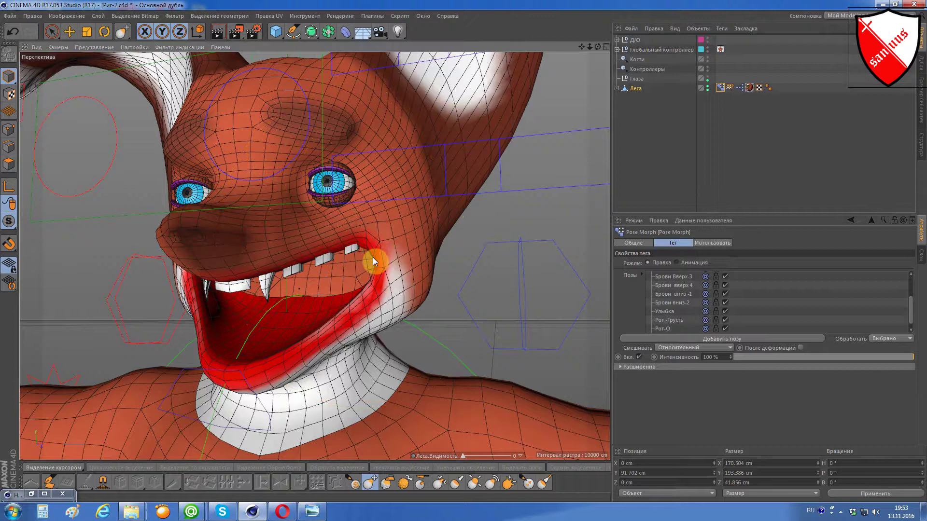
drag(910, 310, 901, 341)
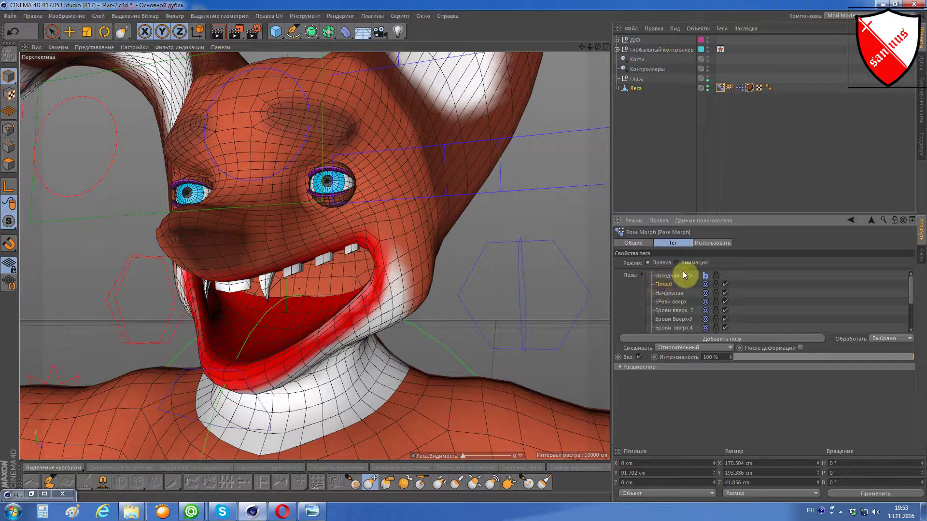
- Delete the unused Поза.0 and sculpt Поза.1's upper lip down and jaw up
key(Delete)
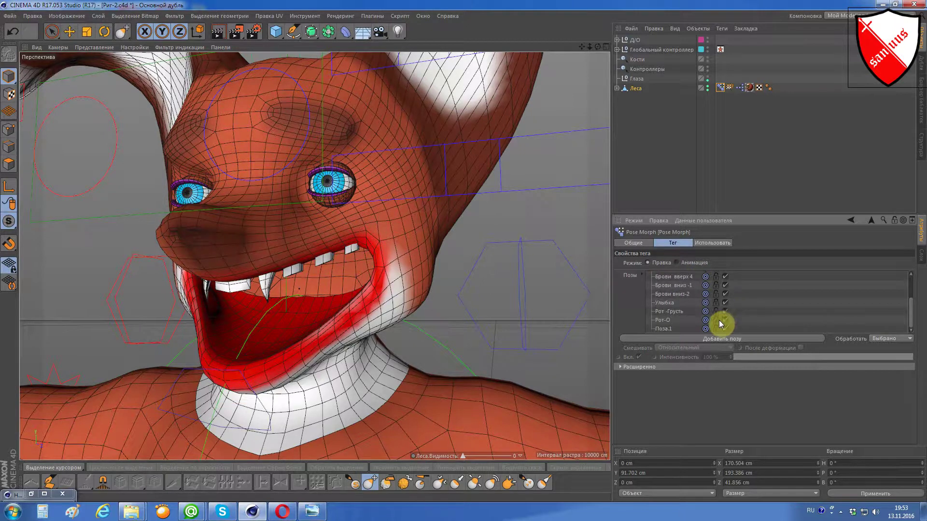
click(660, 329)
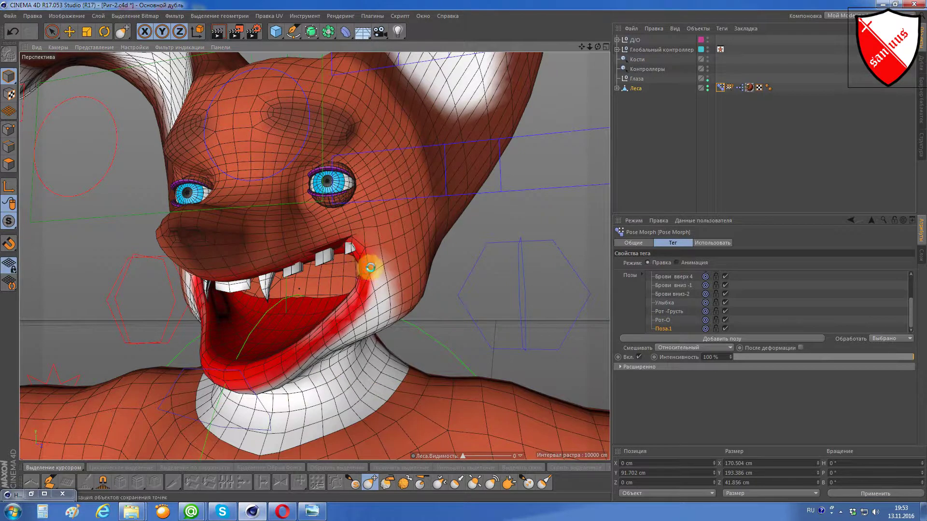
mouse_move(365, 267)
mouse_down()
mouse_move(374, 270)
mouse_move(357, 274)
mouse_up()
drag(597, 46, 592, 38)
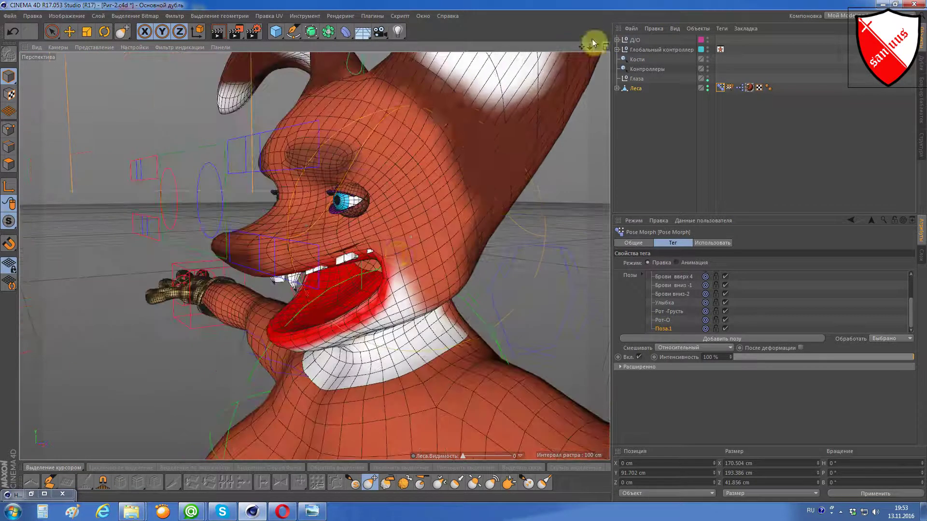
mouse_move(381, 268)
mouse_down()
mouse_move(341, 287)
mouse_move(311, 265)
mouse_move(316, 276)
mouse_up()
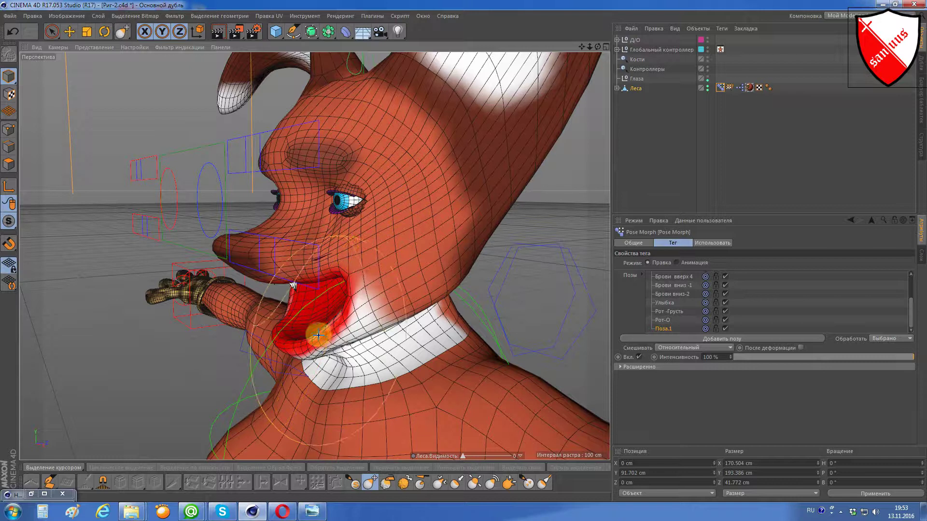
mouse_move(322, 337)
mouse_down()
mouse_move(328, 328)
mouse_move(298, 273)
mouse_up()
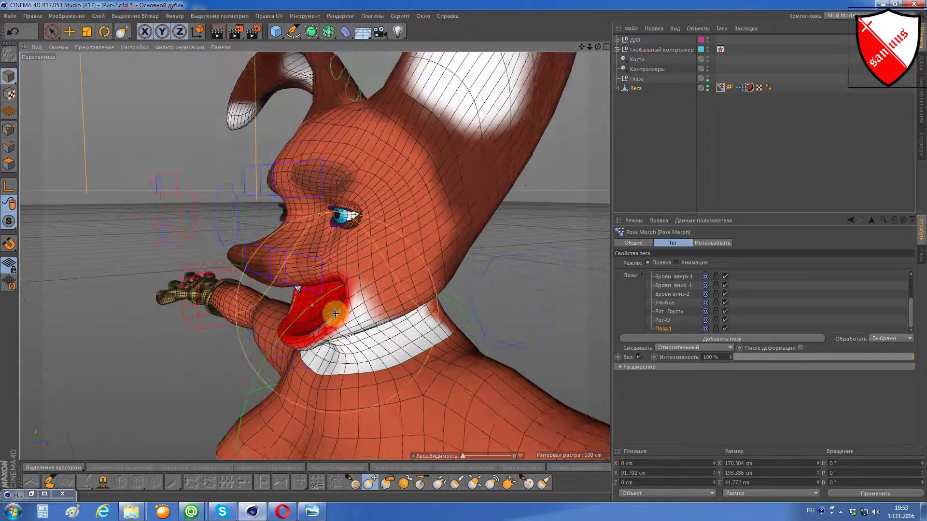
- Undo two sculpt strokes and return to a front view of the head
key(ctrl+z)
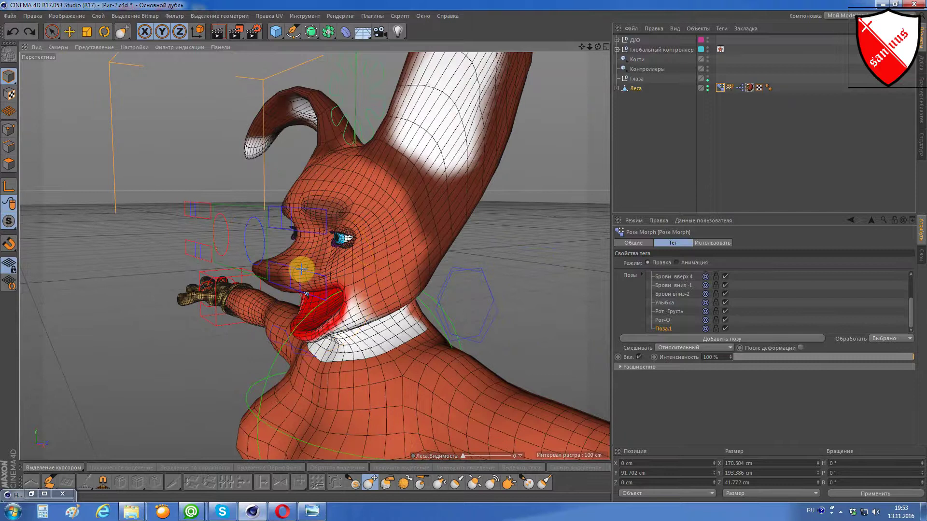
key(ctrl+z)
key(ctrl+z)
key(ctrl+z)
key(ctrl+z)
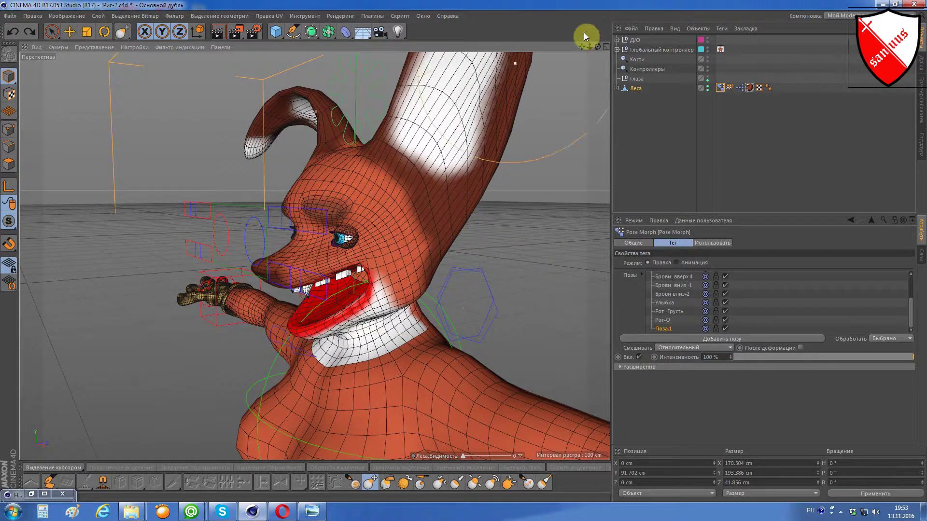
drag(598, 47, 390, 212)
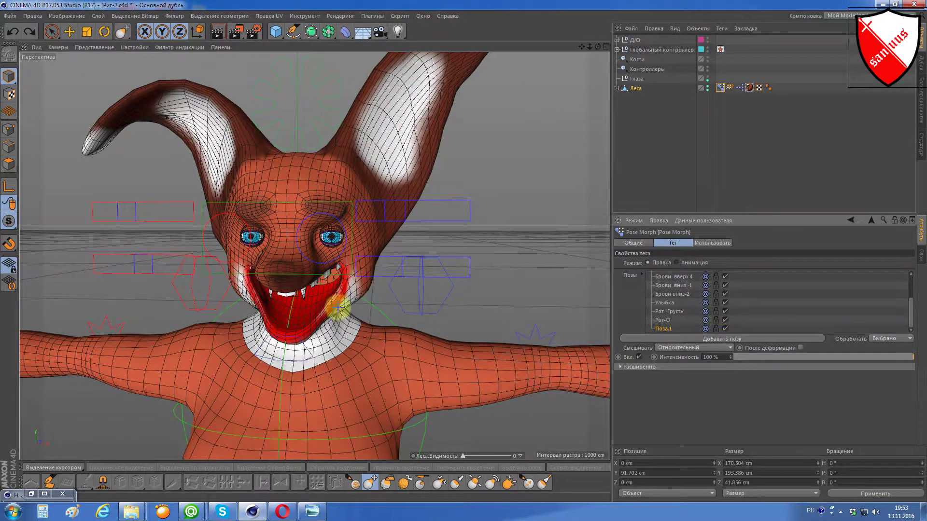
click(327, 282)
scroll(327, 282, up, 3)
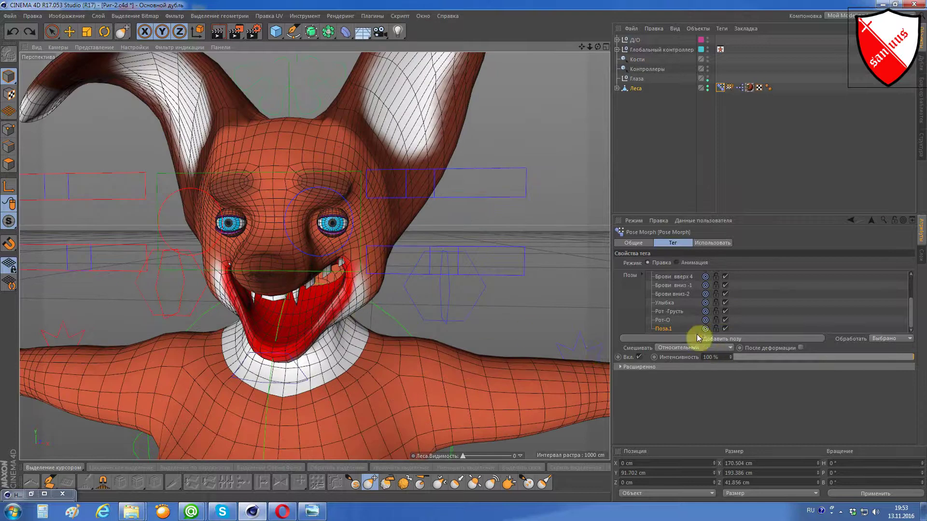
- Delete the Поза.1 pose and switch to the Move tool, viewing the head's side
key(Delete)
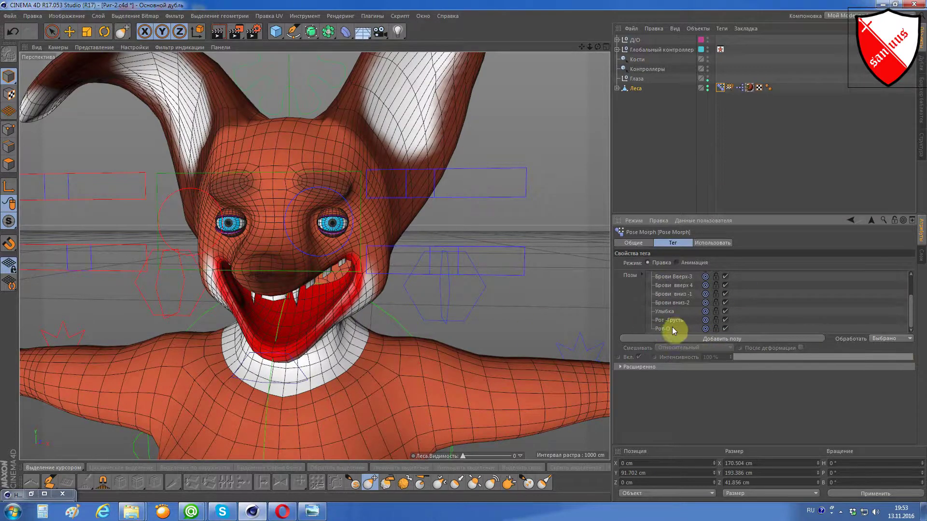
click(272, 323)
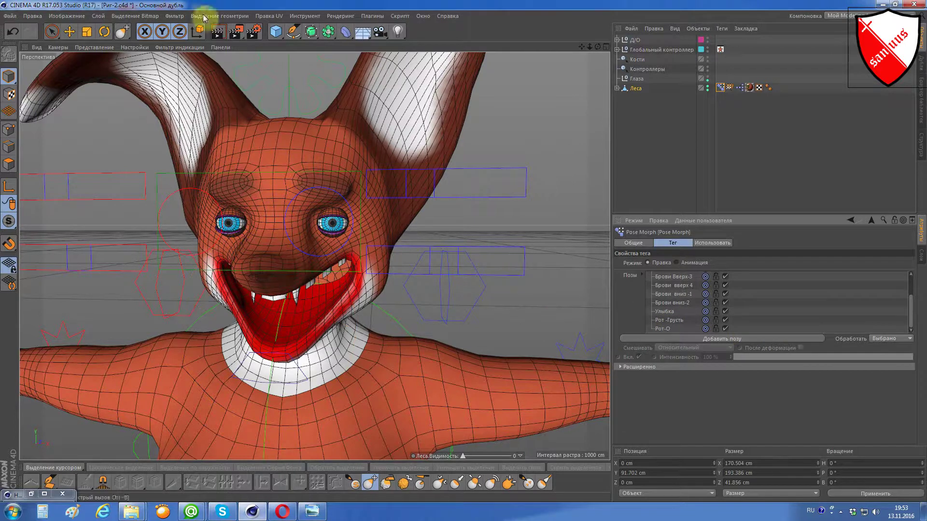
click(69, 32)
scroll(320, 387, up, 2)
scroll(319, 388, up, 1)
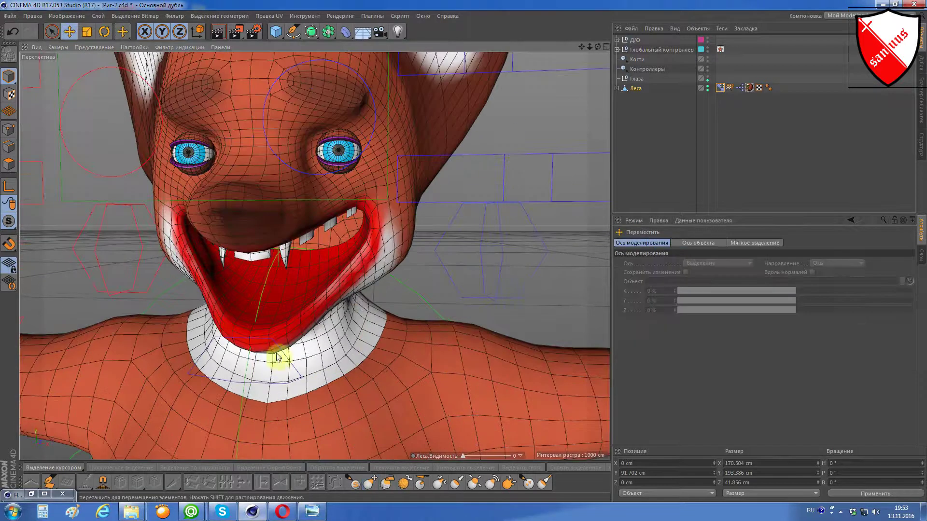
drag(598, 47, 555, 58)
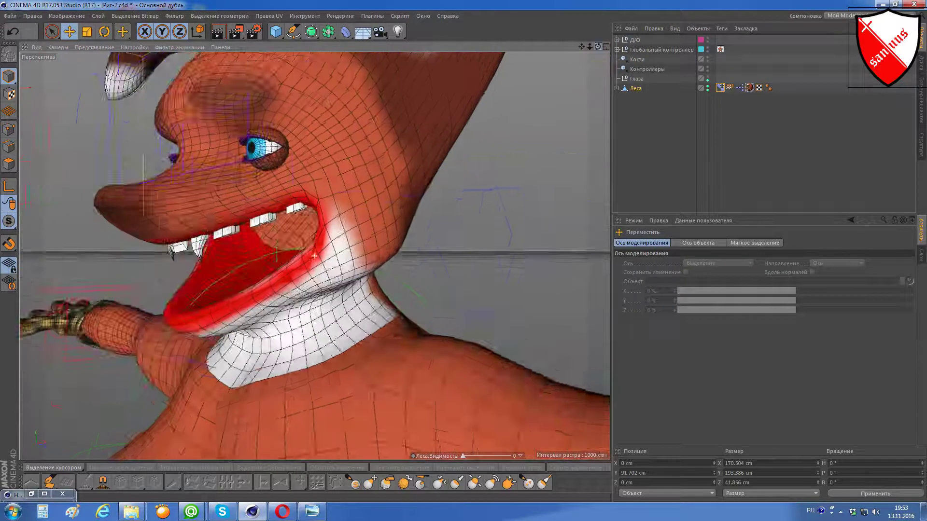
- Set the jaw controller Контролле НЧ's Y position to 0 cm
click(128, 307)
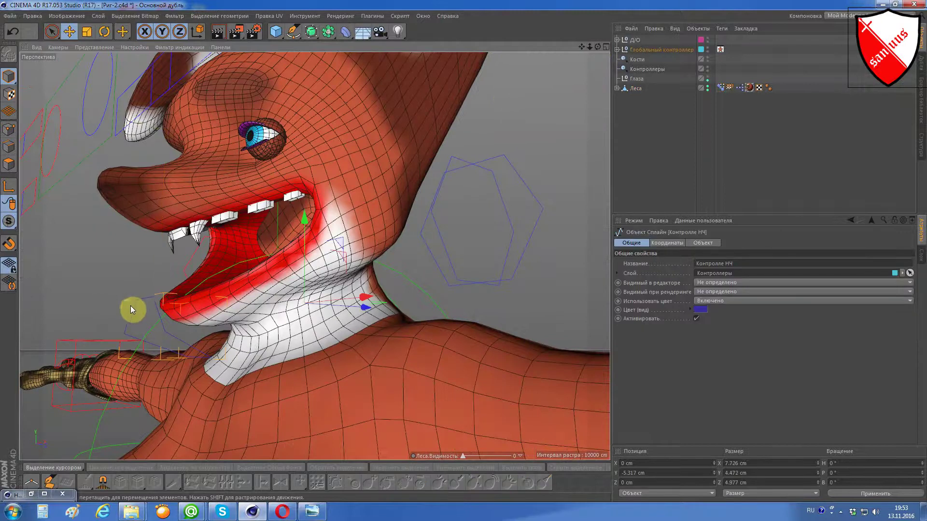
click(668, 473)
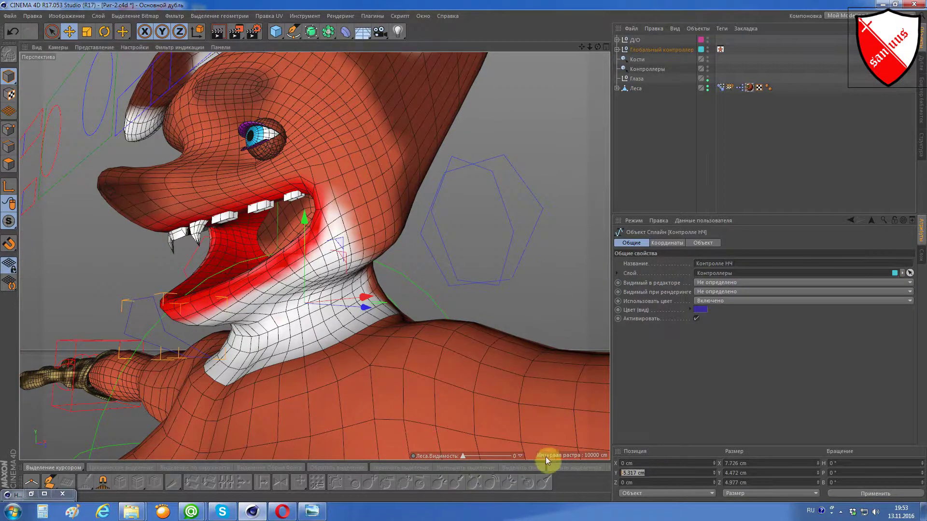
text(0)
key(Return)
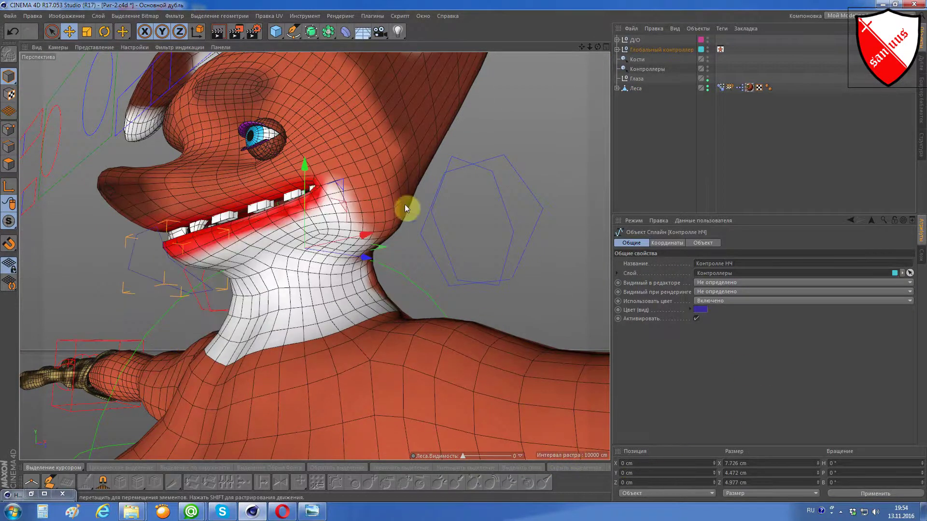
alt+drag(405, 209, 458, 147)
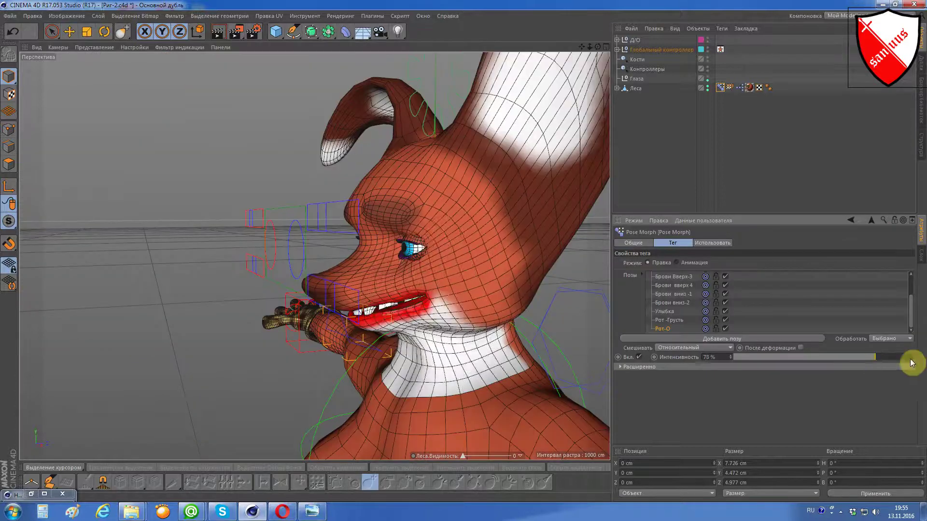
- Set Pose Morph intensity to 100%, add a new pose and rename Поза.0 to Оскал
click(910, 359)
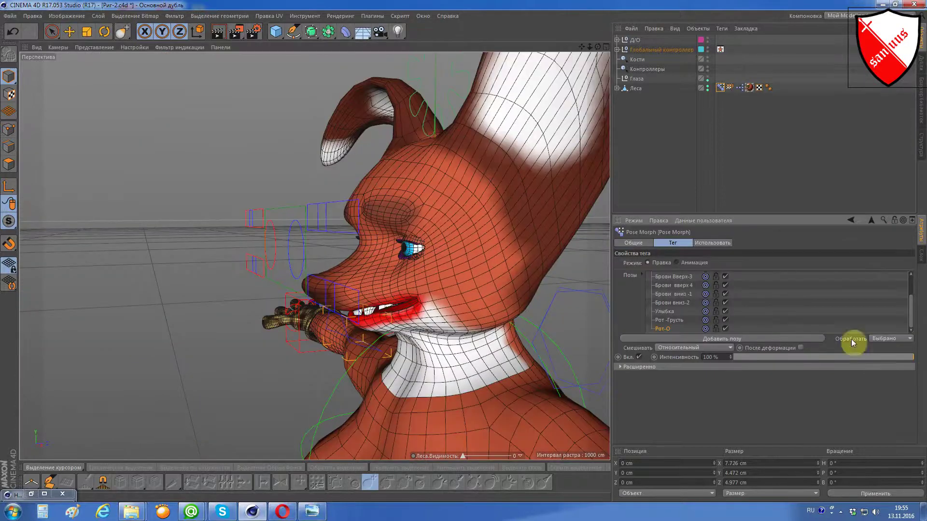
click(663, 338)
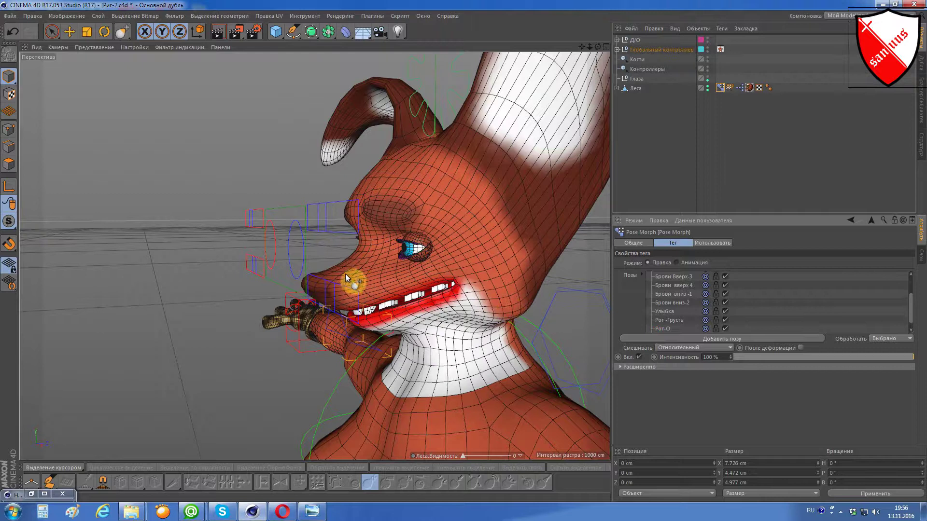
scroll(373, 297, up, 3)
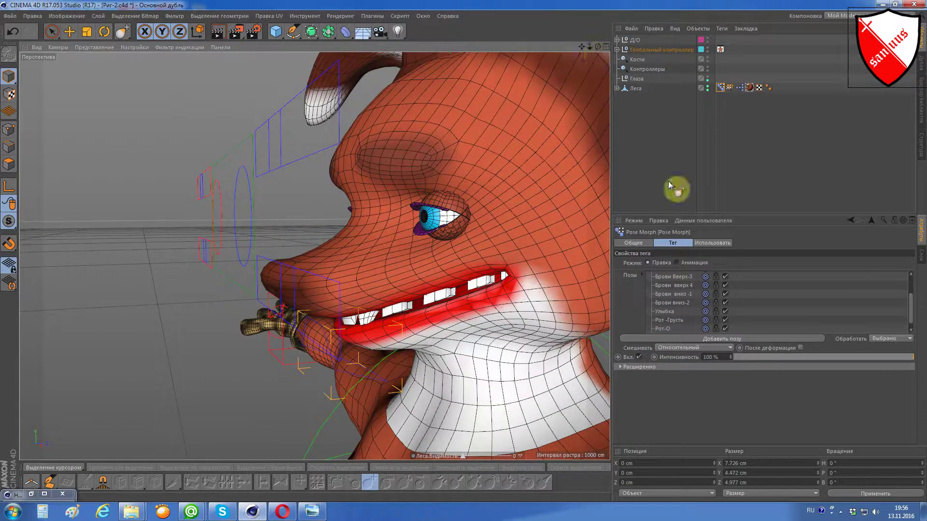
click(753, 338)
double_click(664, 329)
text(Оскал)
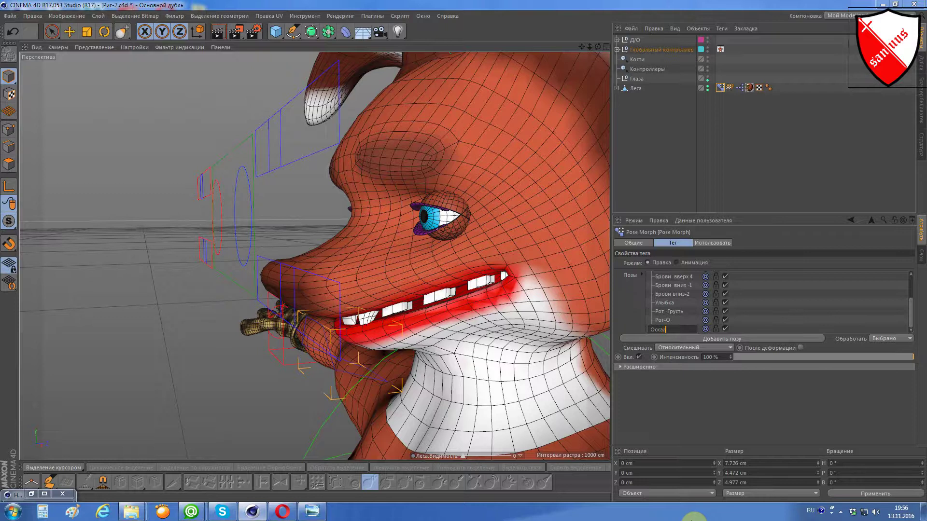
key(Return)
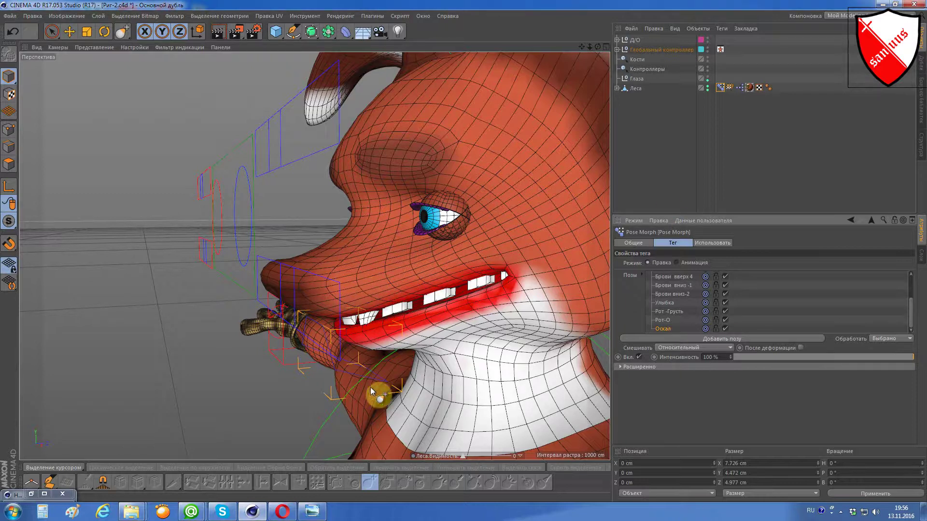
click(631, 90)
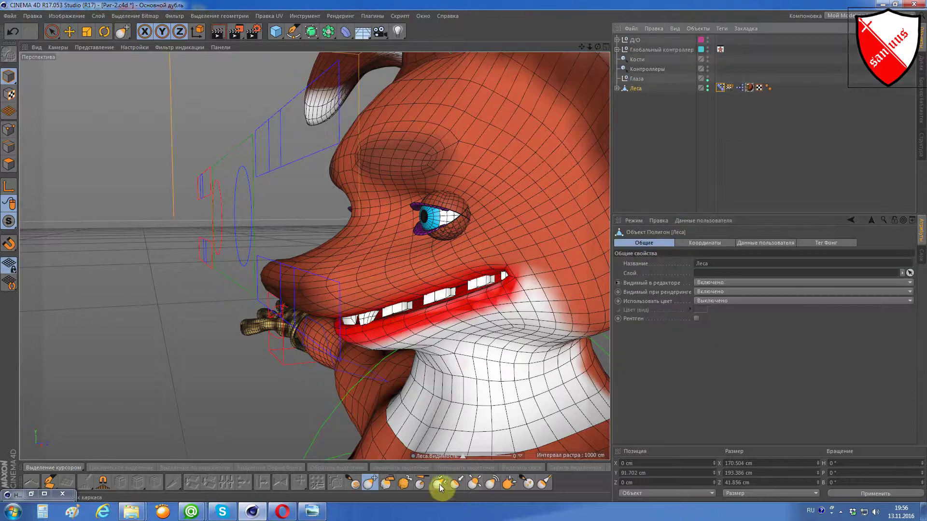
- Choose the Смещение sculpt brush and set its Радиус to 15
click(372, 483)
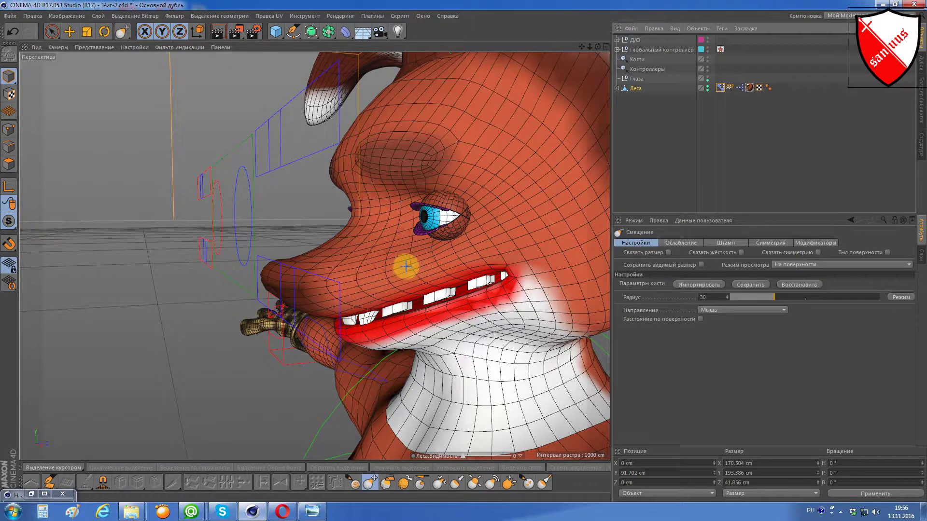
click(627, 88)
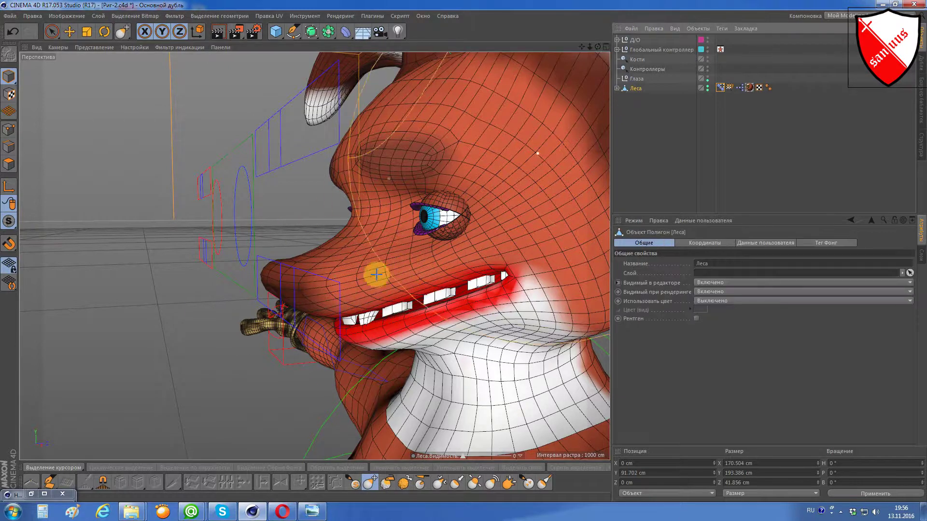
click(369, 482)
click(715, 296)
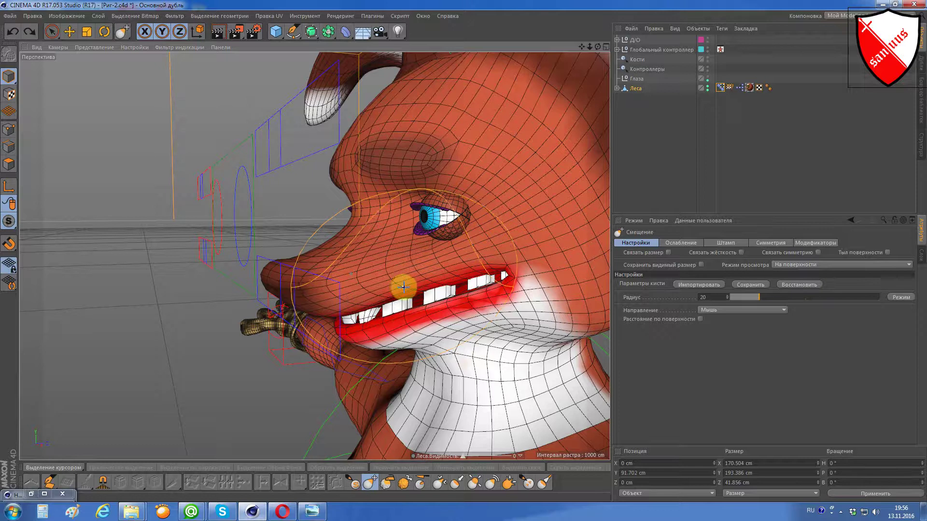
click(702, 296)
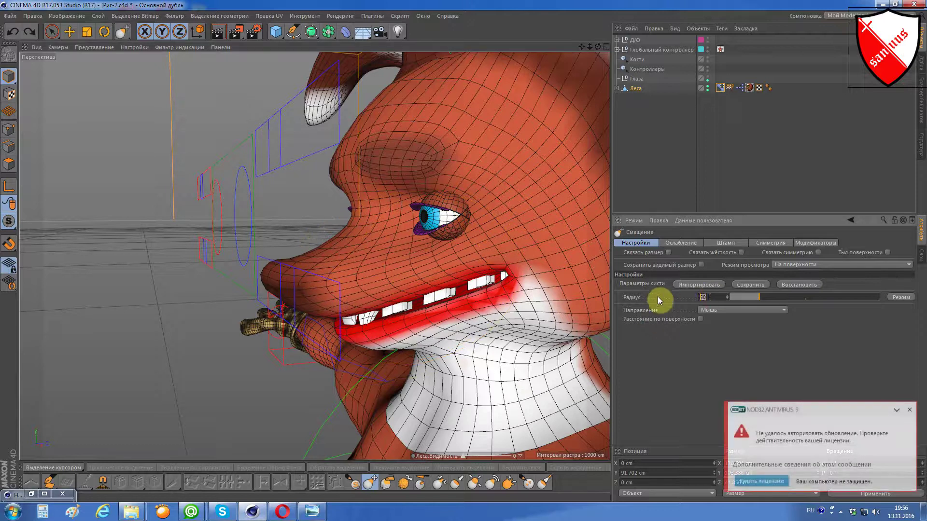
text(15)
click(909, 410)
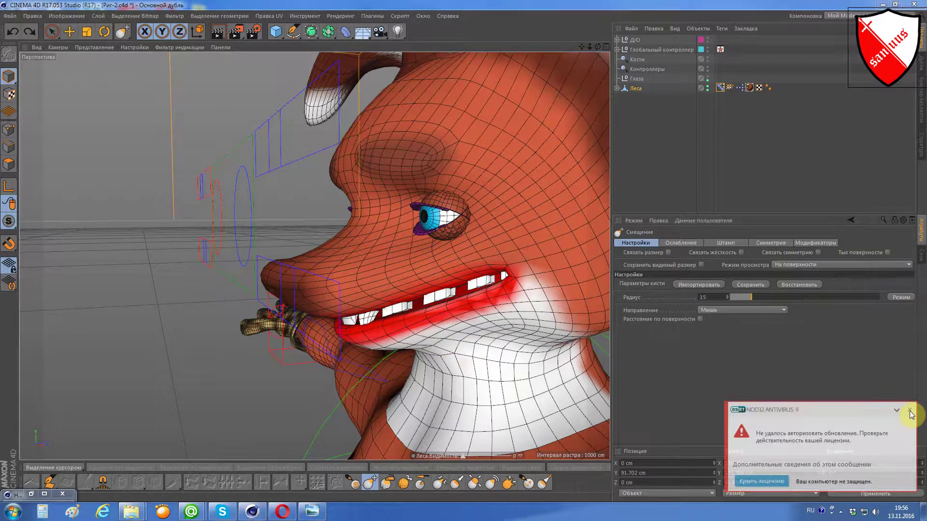
click(401, 290)
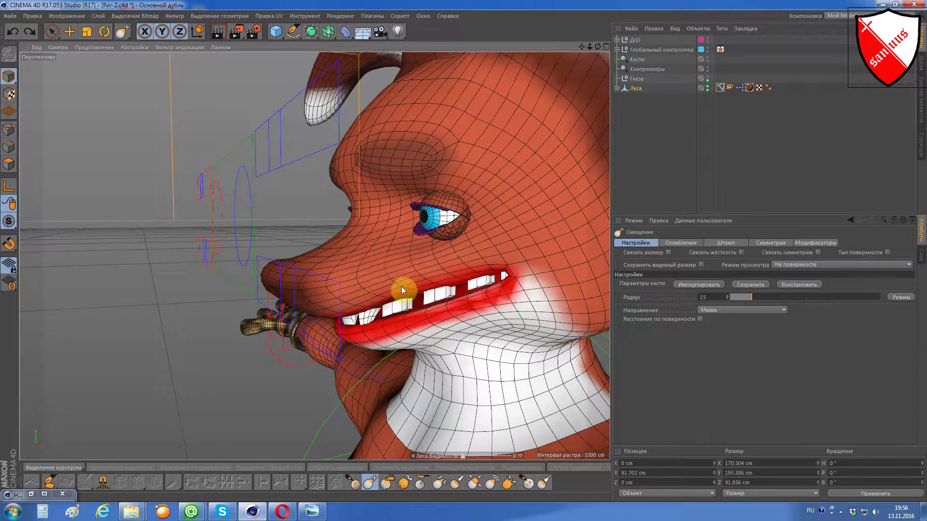
- Sculpt the upper lip up off the teeth into a snarl, orbiting around the mouth
drag(401, 285, 399, 269)
drag(598, 45, 555, 46)
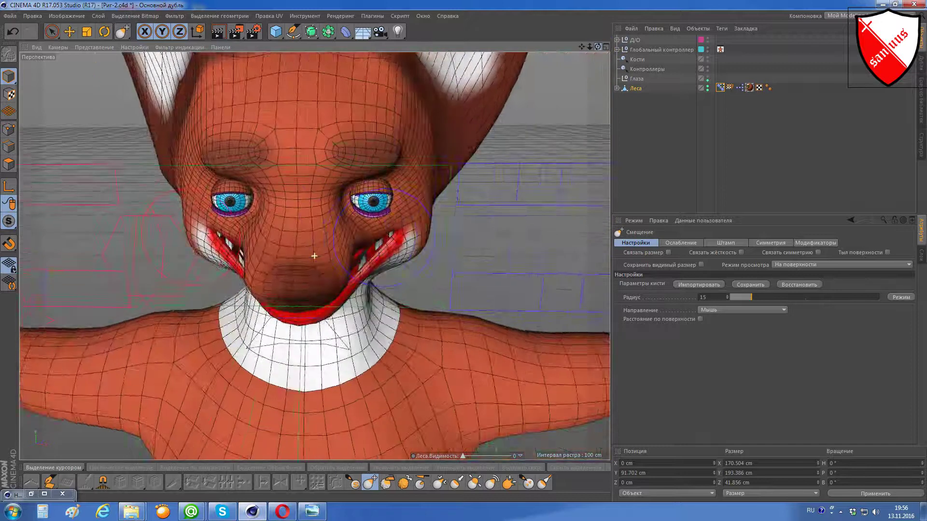
alt+drag(314, 255, 338, 269)
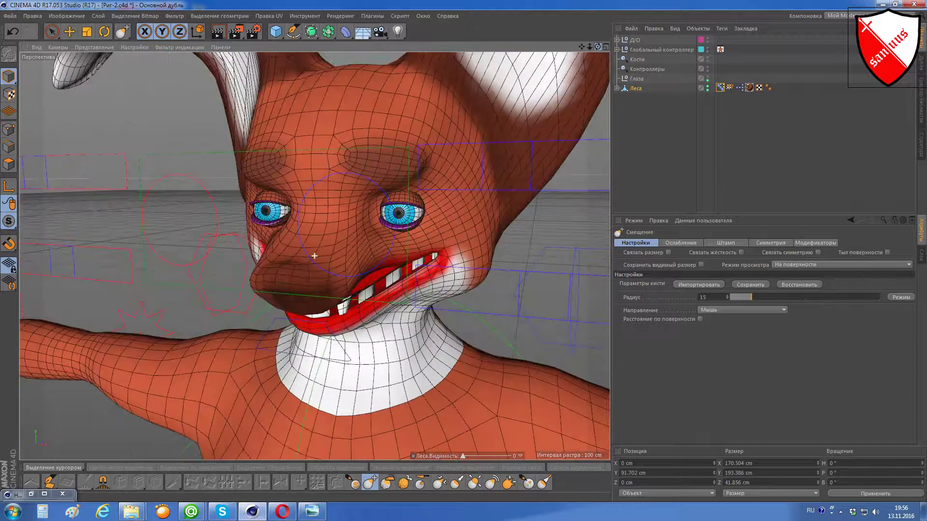
scroll(437, 282, up, 3)
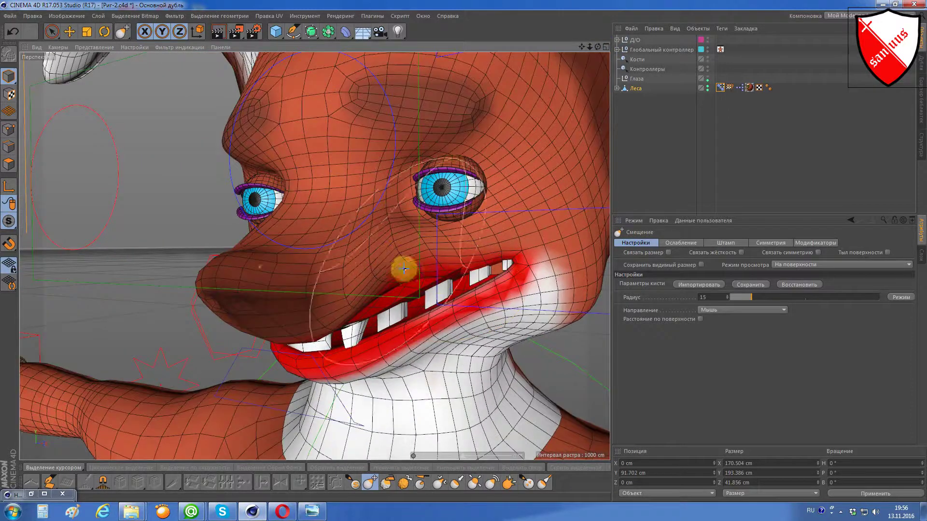
mouse_move(409, 268)
mouse_down()
mouse_move(441, 285)
mouse_move(415, 273)
mouse_move(412, 256)
mouse_move(404, 280)
mouse_move(423, 290)
mouse_move(440, 275)
mouse_move(364, 290)
mouse_up()
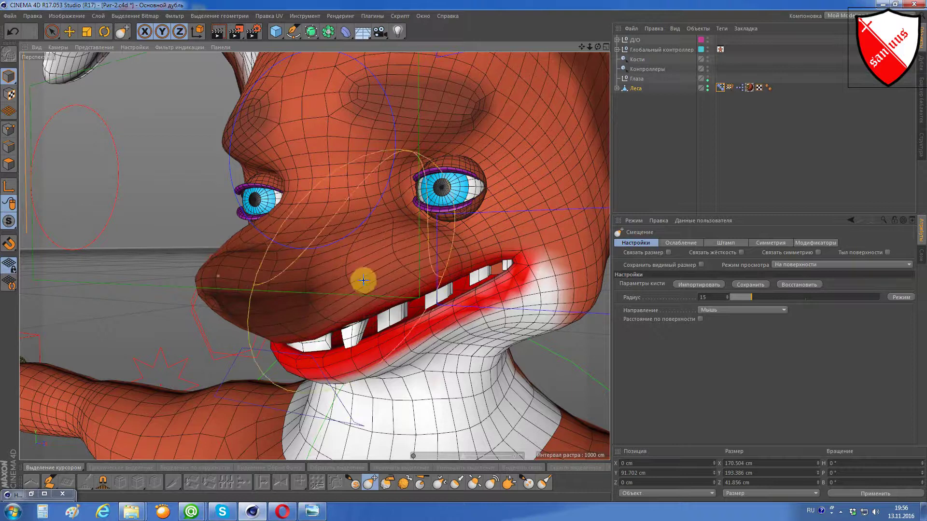
alt+drag(359, 209, 386, 212)
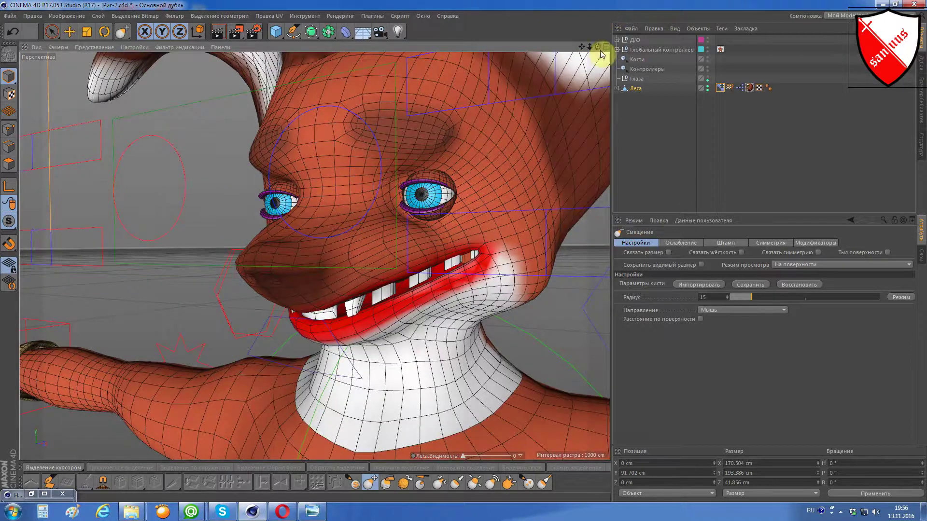
drag(600, 51, 314, 256)
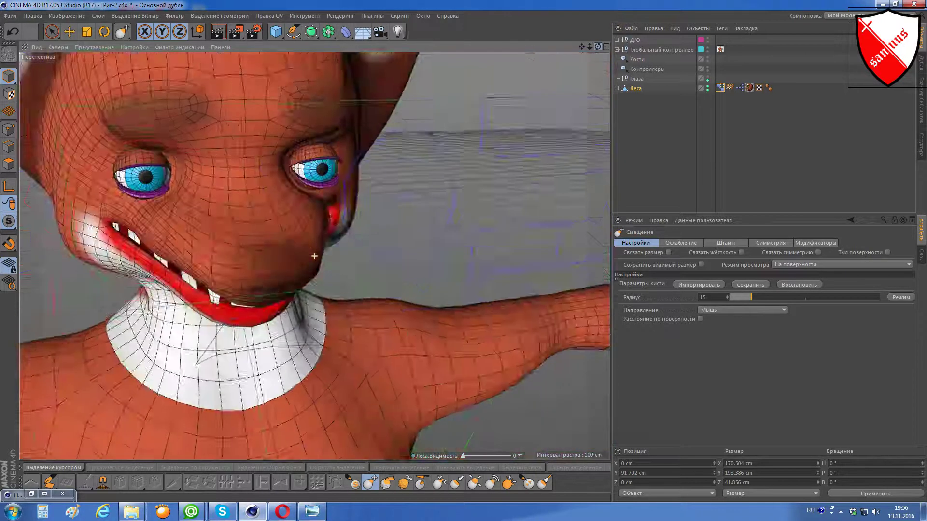
scroll(315, 255, down, 5)
scroll(376, 179, up, 5)
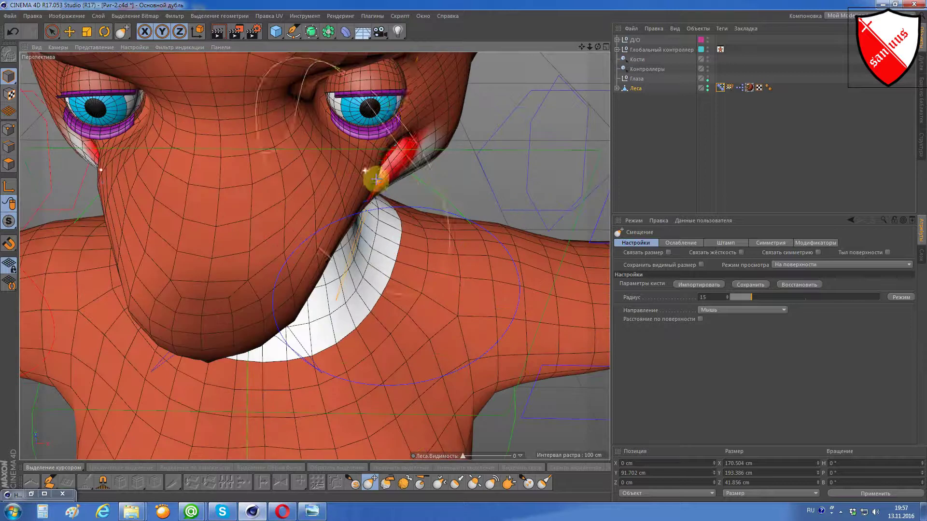
drag(376, 180, 341, 180)
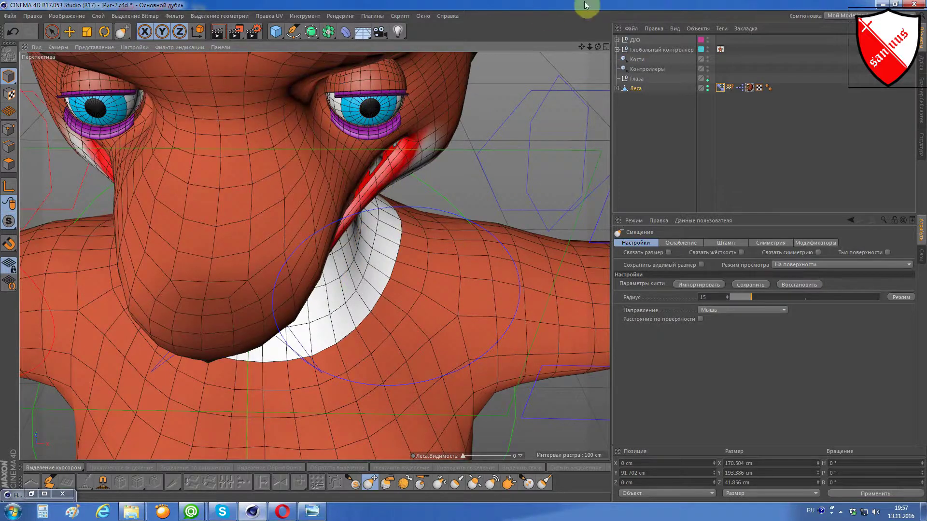
mouse_move(600, 49)
mouse_down()
mouse_move(314, 254)
mouse_move(386, 226)
mouse_move(419, 300)
mouse_move(360, 248)
mouse_up()
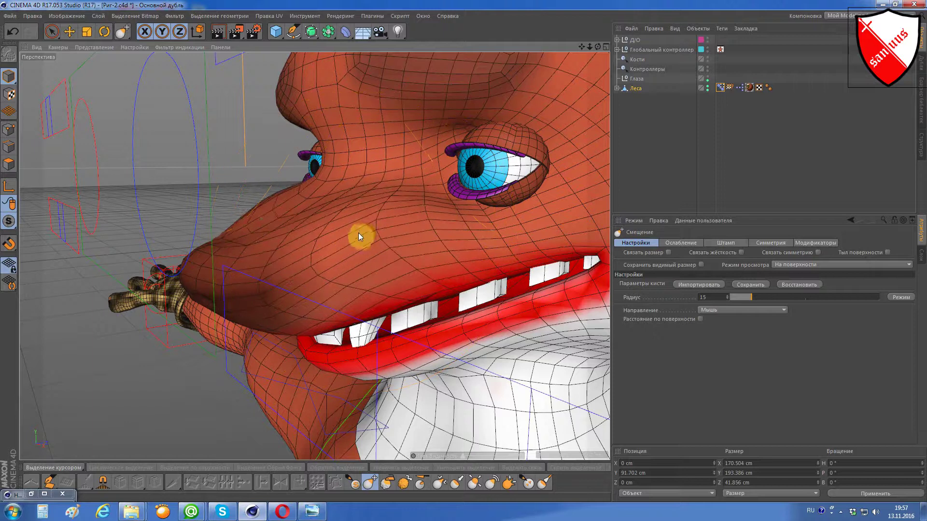
drag(360, 248, 356, 235)
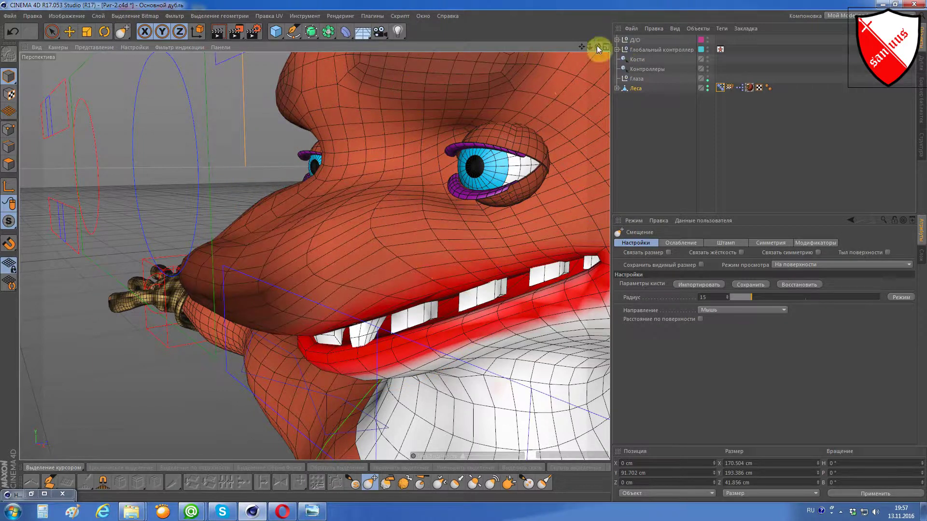
drag(597, 46, 579, 58)
mouse_move(341, 253)
mouse_down()
mouse_move(291, 248)
mouse_move(414, 249)
mouse_up()
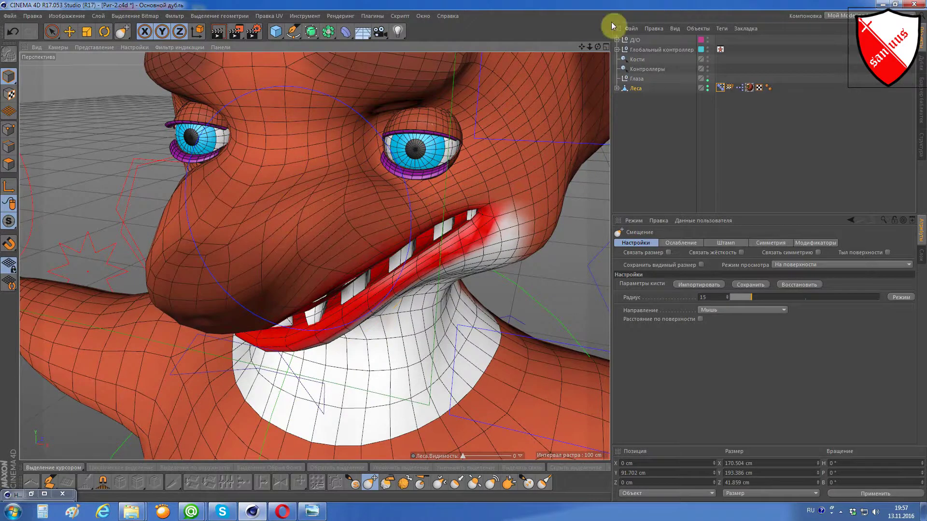
mouse_move(597, 46)
mouse_down()
mouse_move(394, 301)
mouse_move(403, 314)
mouse_move(393, 314)
mouse_move(395, 327)
mouse_move(352, 331)
mouse_move(369, 335)
mouse_move(381, 317)
mouse_up()
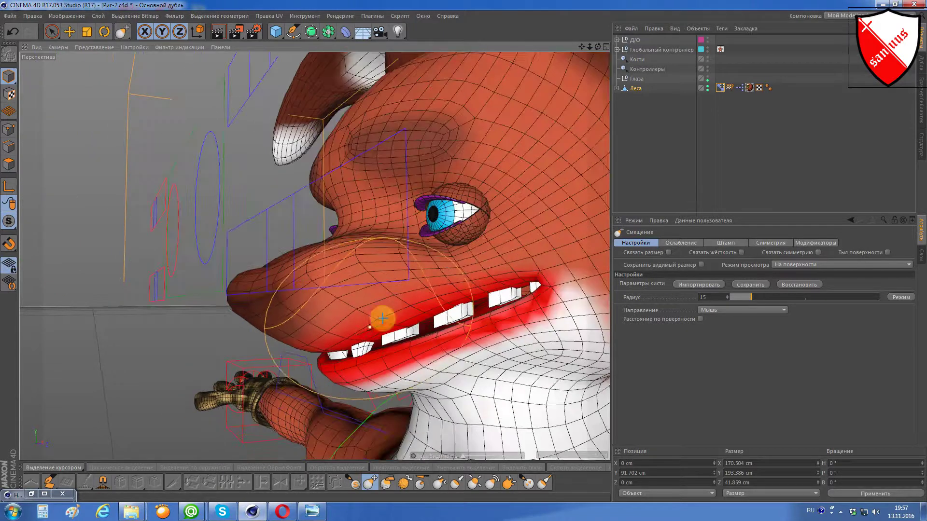
drag(604, 59, 314, 256)
mouse_move(549, 186)
alt+mouse_down()
mouse_move(573, 66)
mouse_move(591, 48)
alt+mouse_up()
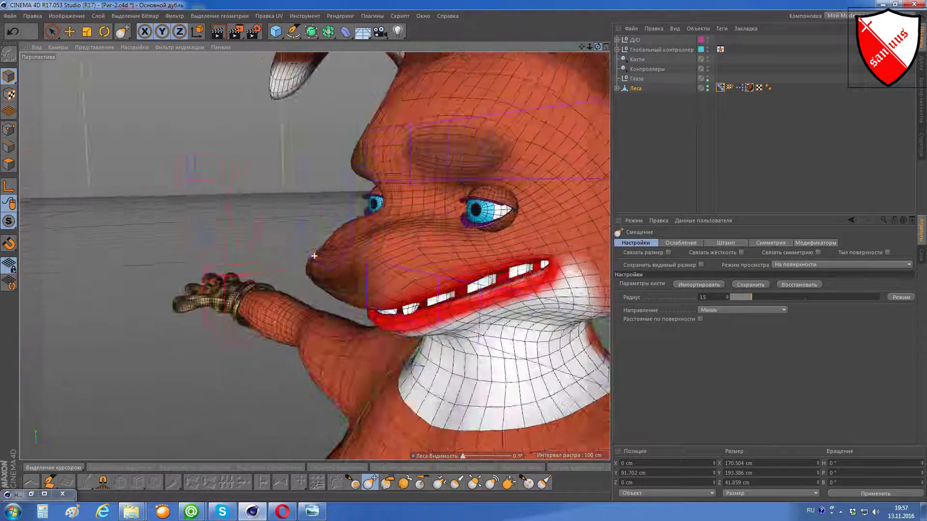
- Add a new pose and sculpt the fox's nose tip upward
click(720, 87)
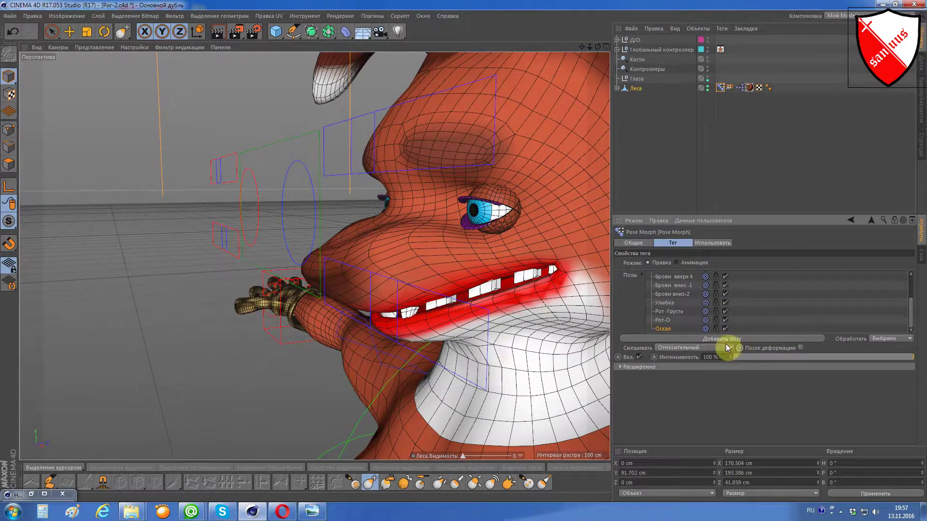
click(488, 317)
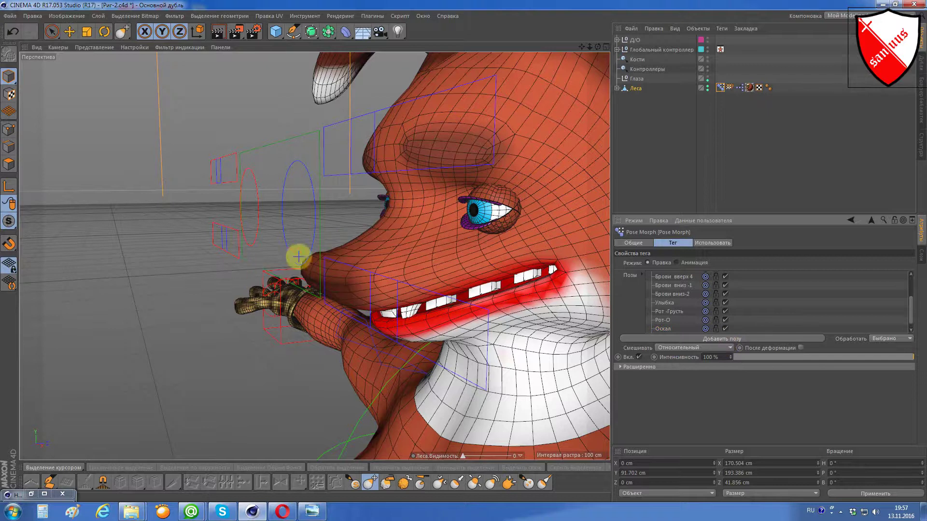
drag(326, 259, 320, 270)
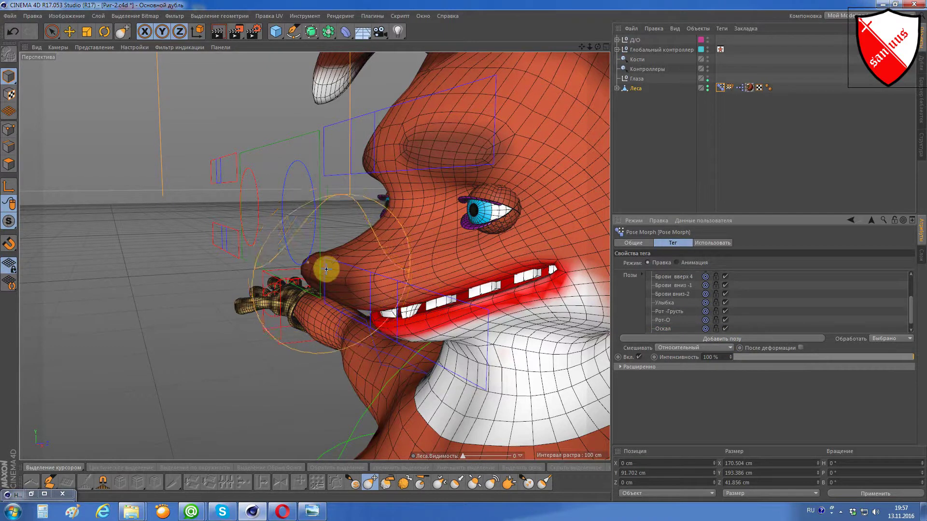
click(661, 320)
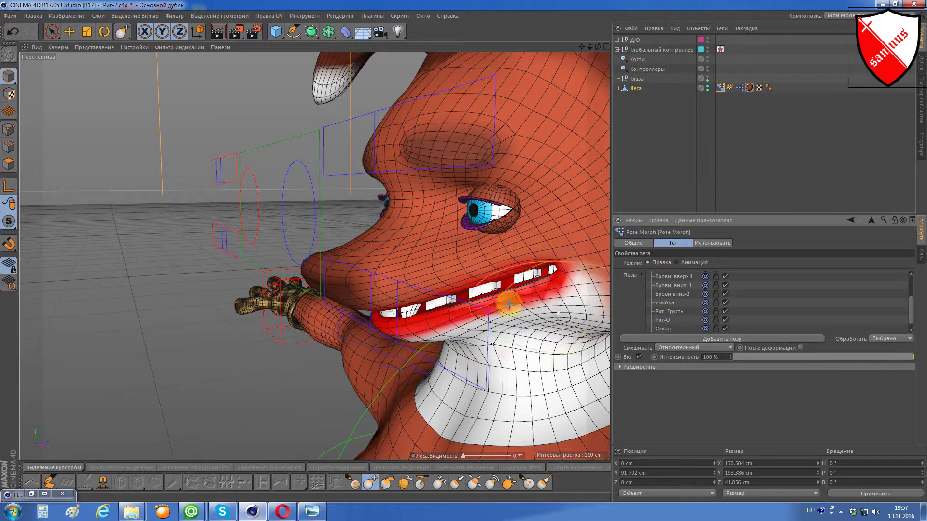
drag(908, 313, 909, 331)
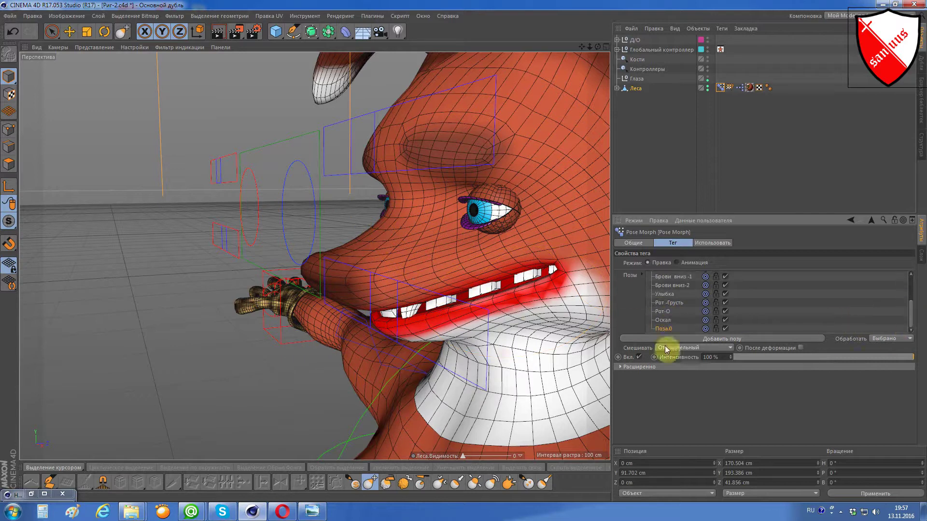
click(330, 271)
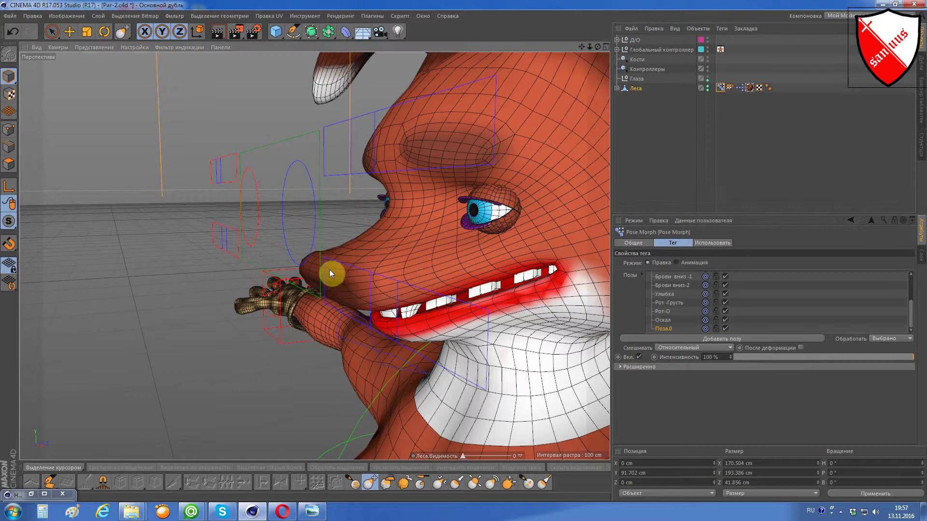
drag(329, 270, 332, 262)
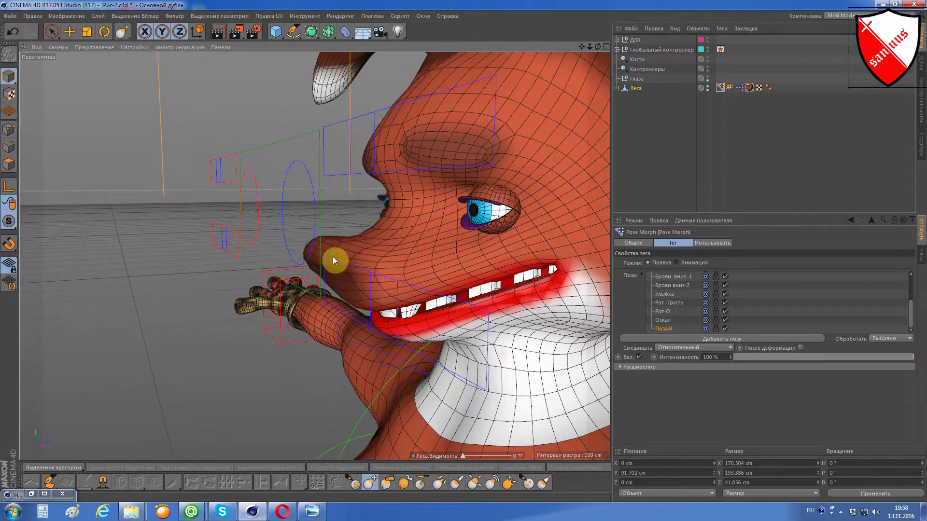
drag(332, 262, 357, 265)
- Rename the new Поза.0 pose to Нос
click(679, 326)
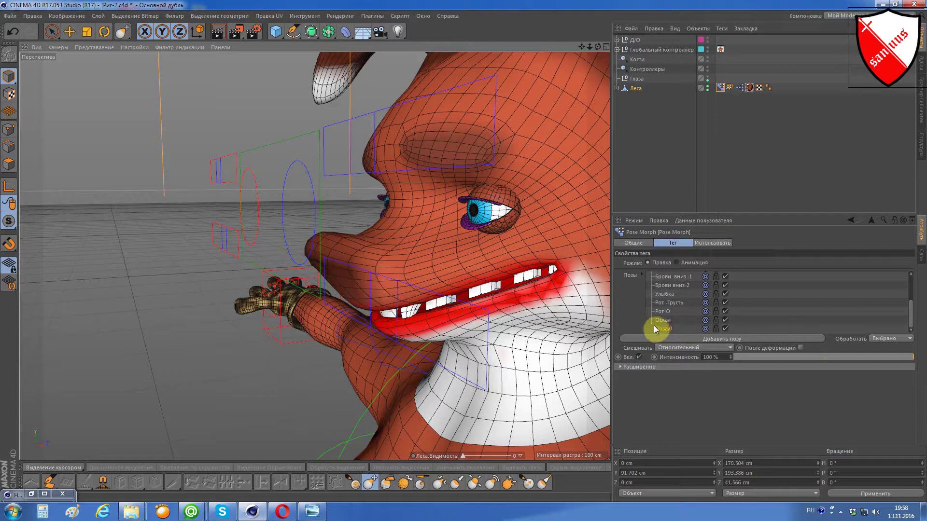
double_click(659, 328)
text(НОс)
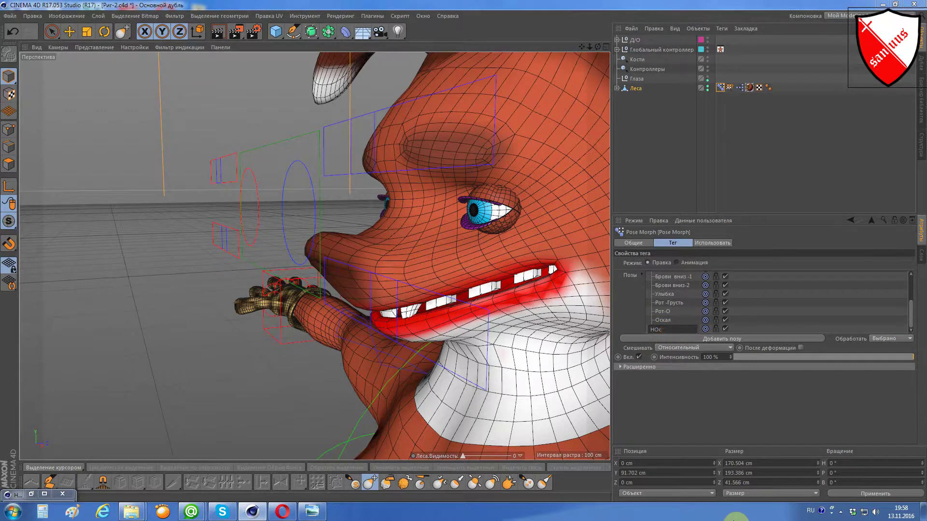
key(Return)
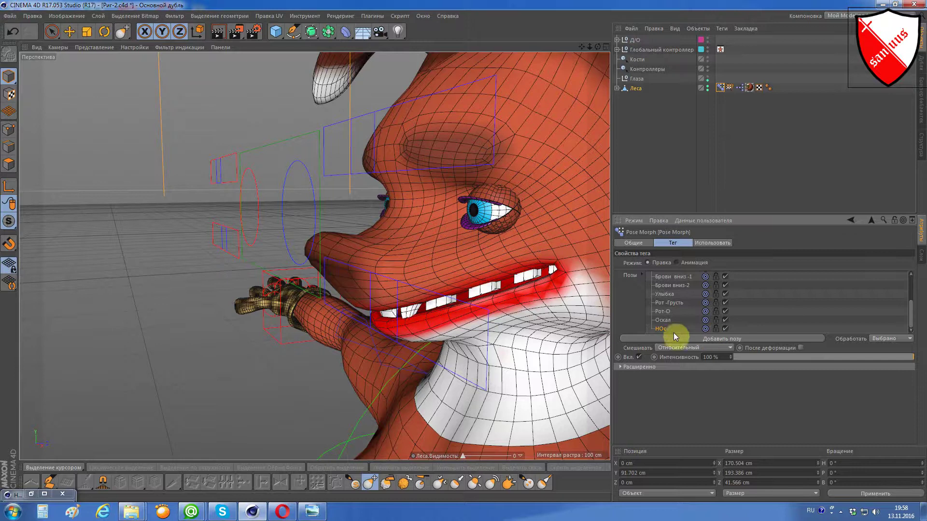
double_click(662, 330)
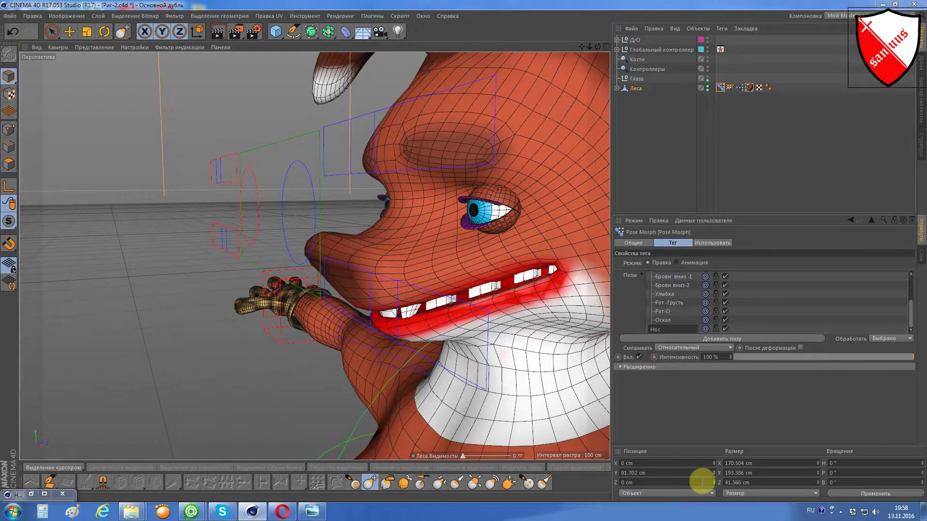
key(Return)
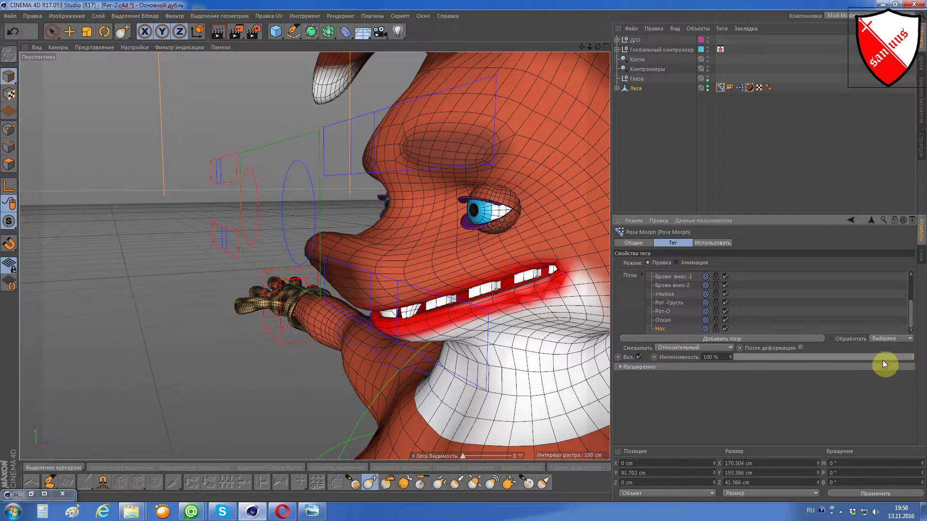
- Drag the Pose Morph intensity down to 0% and reframe the fox's head
mouse_move(883, 360)
mouse_down()
mouse_move(752, 360)
mouse_move(890, 368)
mouse_move(838, 372)
mouse_move(858, 374)
mouse_move(703, 370)
mouse_up()
alt+drag(362, 261, 399, 197)
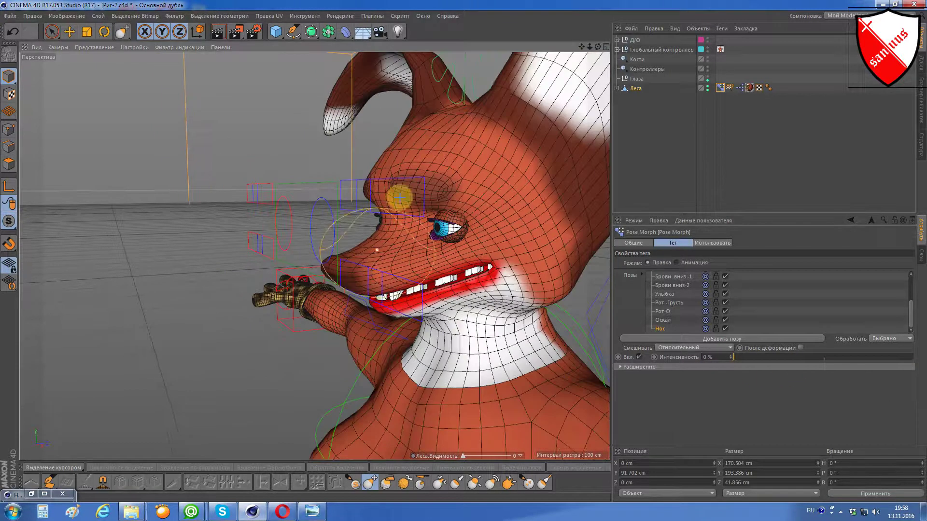
drag(584, 48, 599, 47)
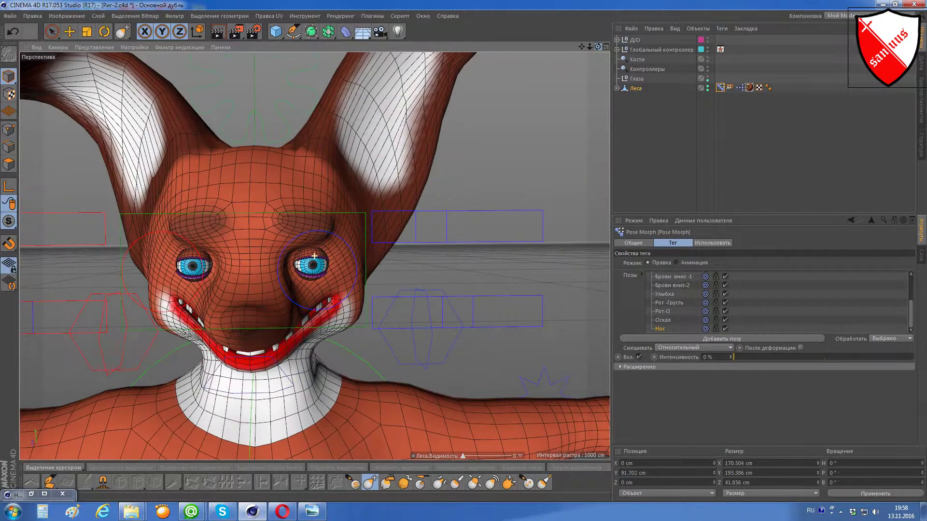
alt+drag(314, 256, 314, 256)
- Switch the Pose Morph tag on Леса from Правка to Анимация mode
drag(598, 46, 598, 45)
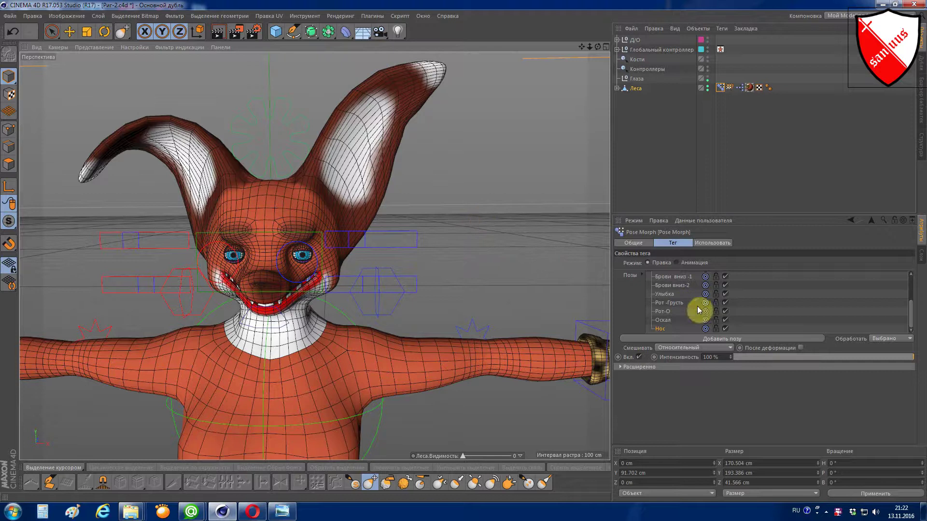
click(719, 88)
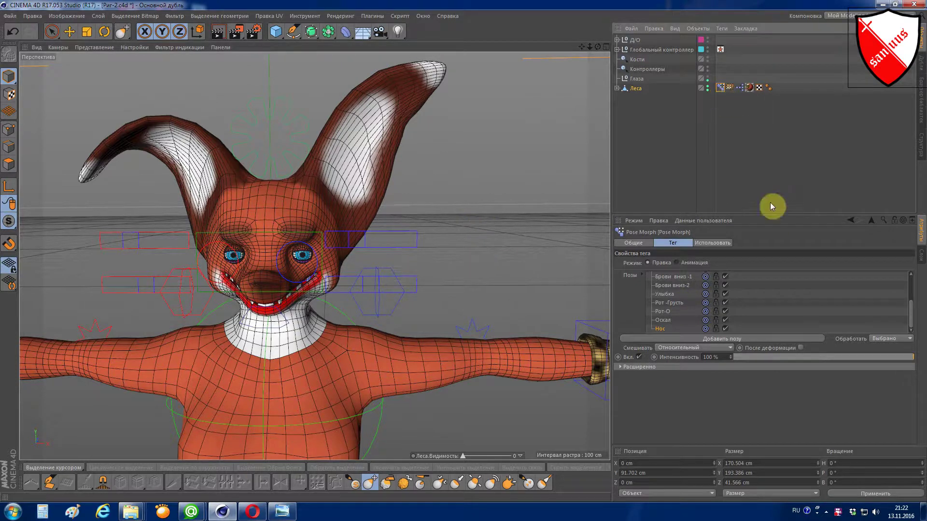
scroll(254, 214, up, 2)
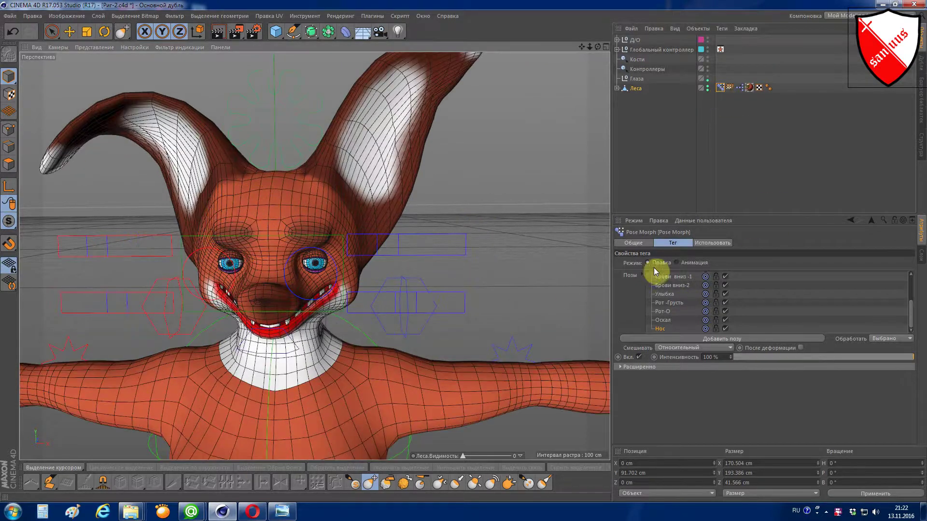
click(679, 262)
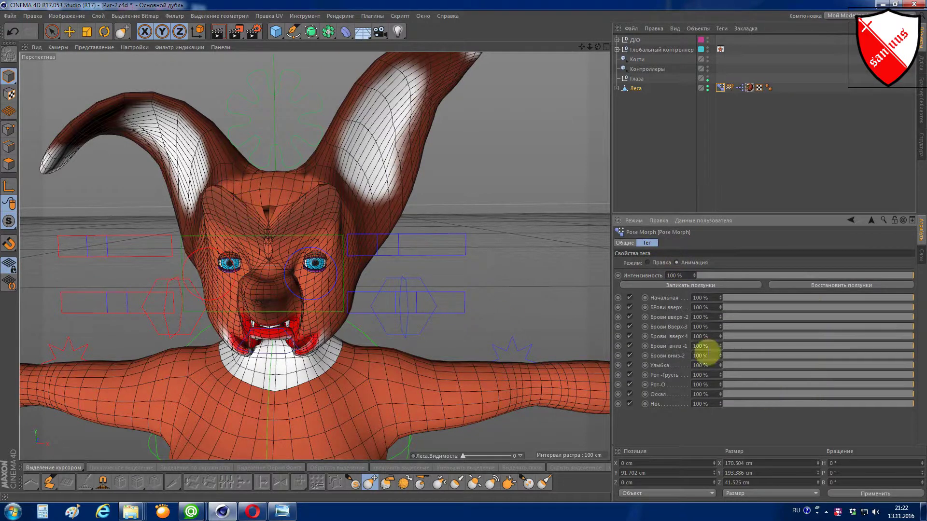
- Zero the Нос, Оскал, Рот-О, Рот-Грусть, Улыбка and all brow pose sliders
drag(910, 404, 593, 395)
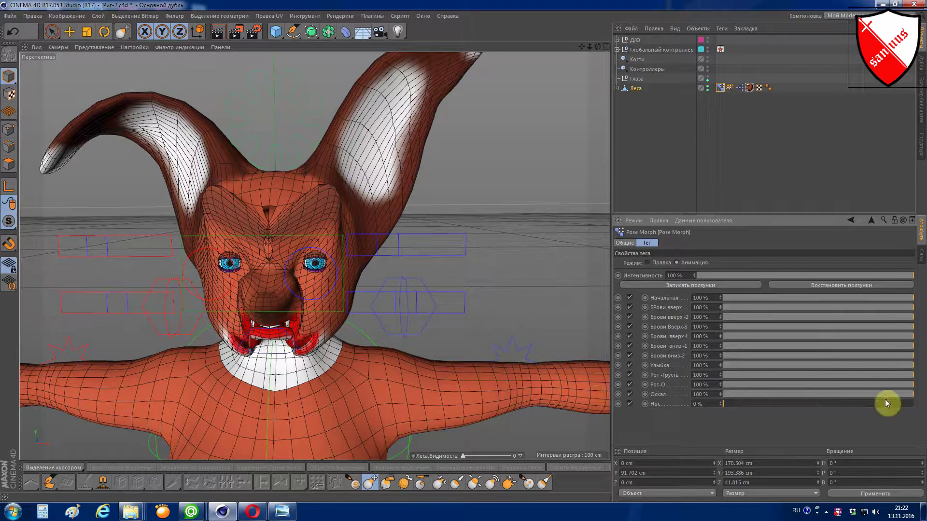
drag(883, 395, 724, 394)
drag(894, 384, 656, 391)
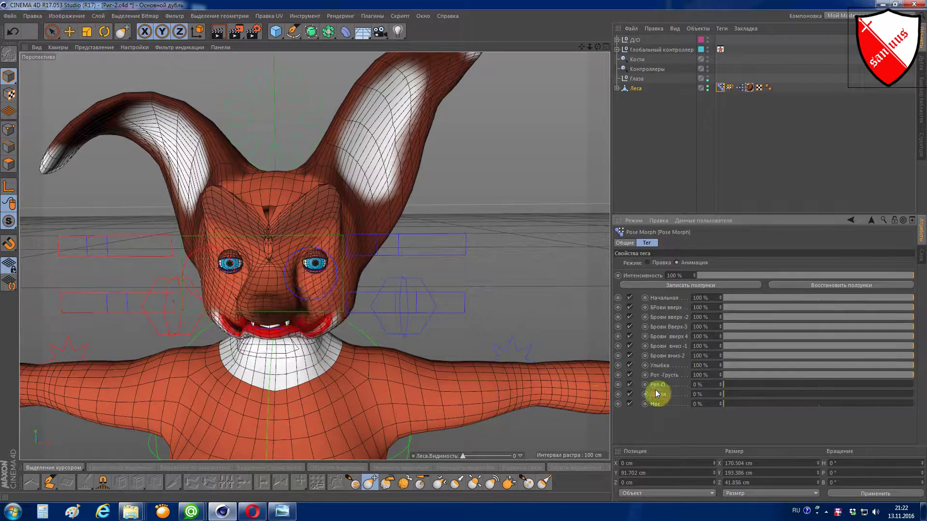
drag(876, 375, 695, 378)
drag(884, 365, 414, 366)
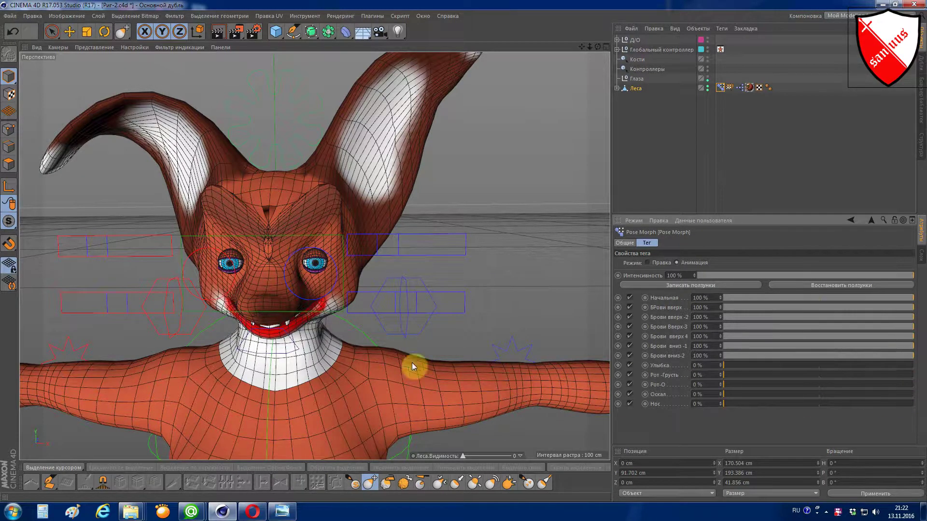
drag(910, 356, 218, 352)
drag(897, 346, 636, 346)
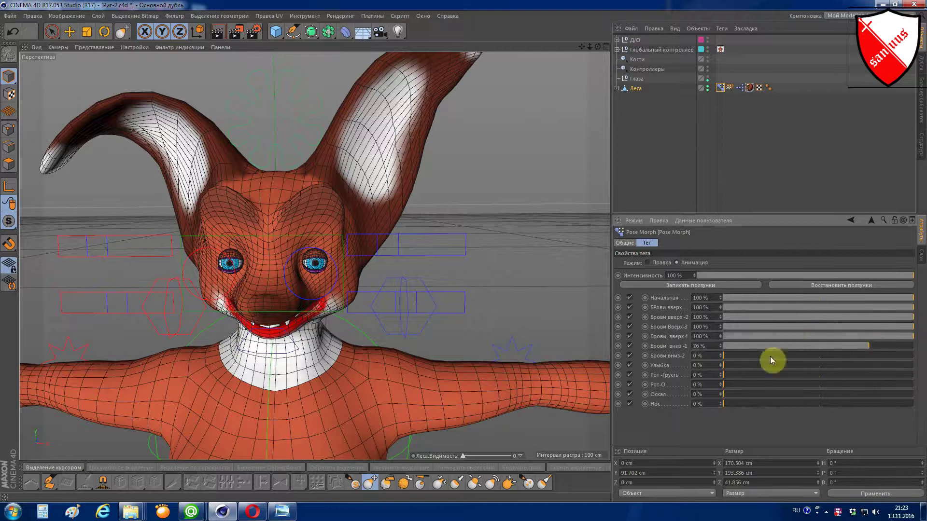
drag(910, 337, 745, 343)
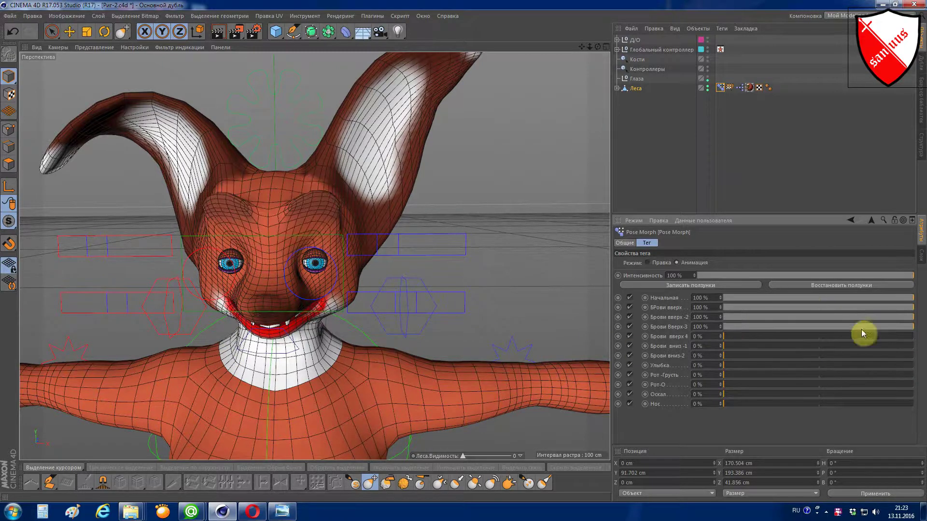
drag(908, 327, 817, 321)
drag(904, 316, 409, 319)
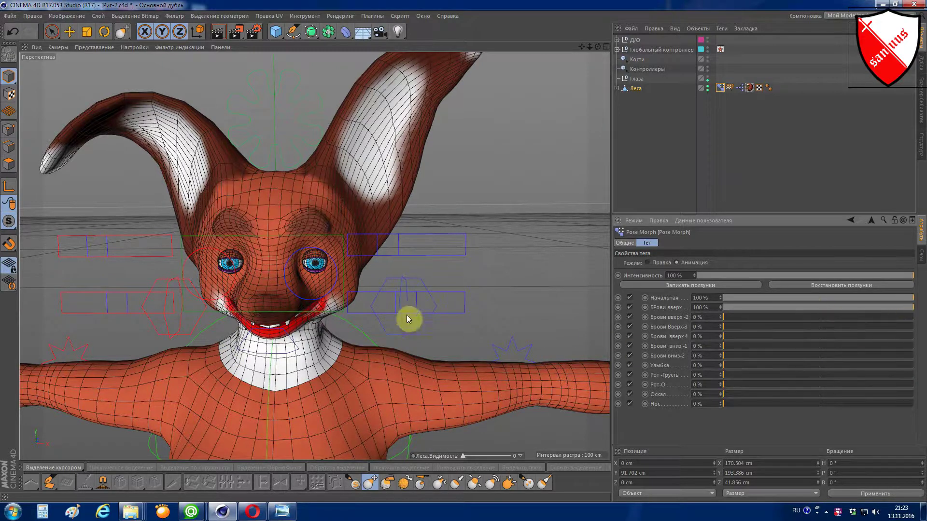
drag(902, 307, 530, 312)
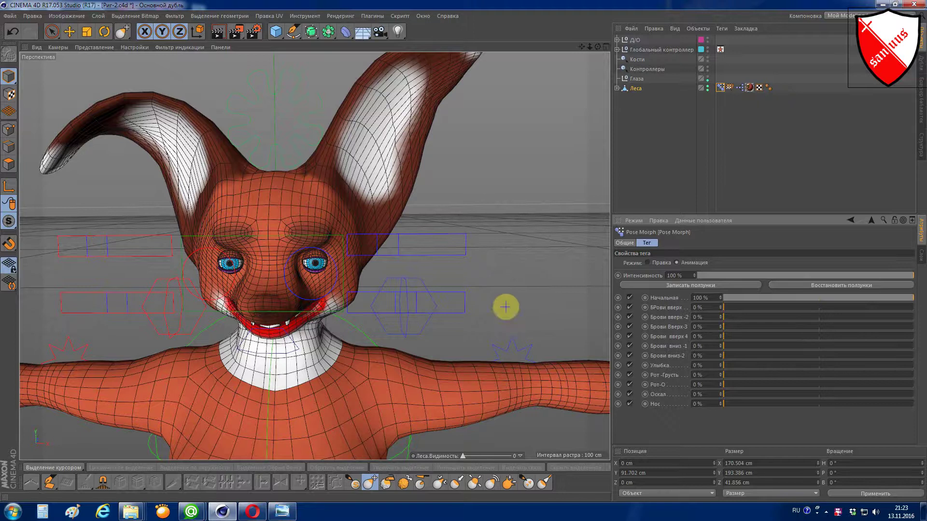
- Test Брови вверх, Брови Вверх-3 and Рот-Грусть, return them to 0%, and recentre the head
mouse_move(746, 307)
mouse_down()
mouse_move(845, 325)
mouse_move(656, 324)
mouse_up()
mouse_move(734, 328)
mouse_down()
mouse_move(844, 331)
mouse_move(614, 323)
mouse_up()
drag(740, 309, 824, 311)
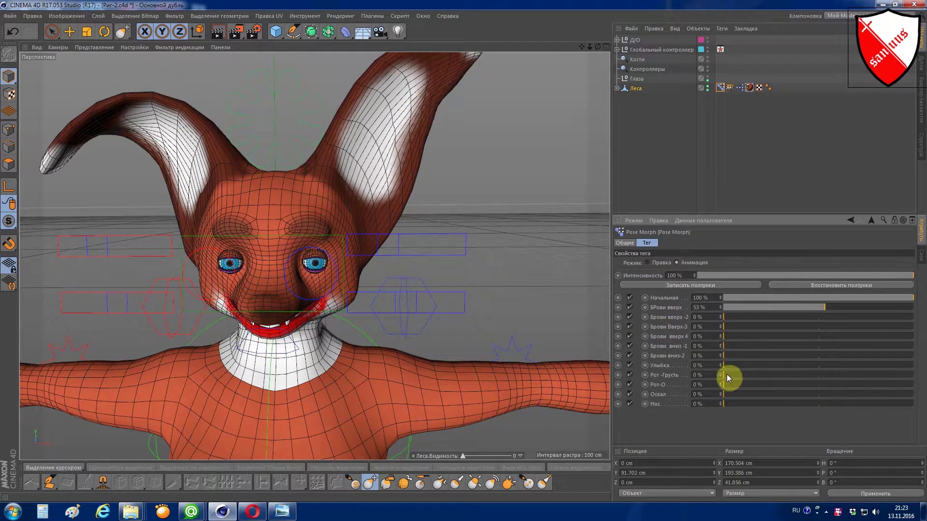
mouse_move(729, 375)
mouse_down()
mouse_move(840, 366)
mouse_move(589, 357)
mouse_up()
drag(819, 305, 538, 306)
scroll(386, 247, down, 2)
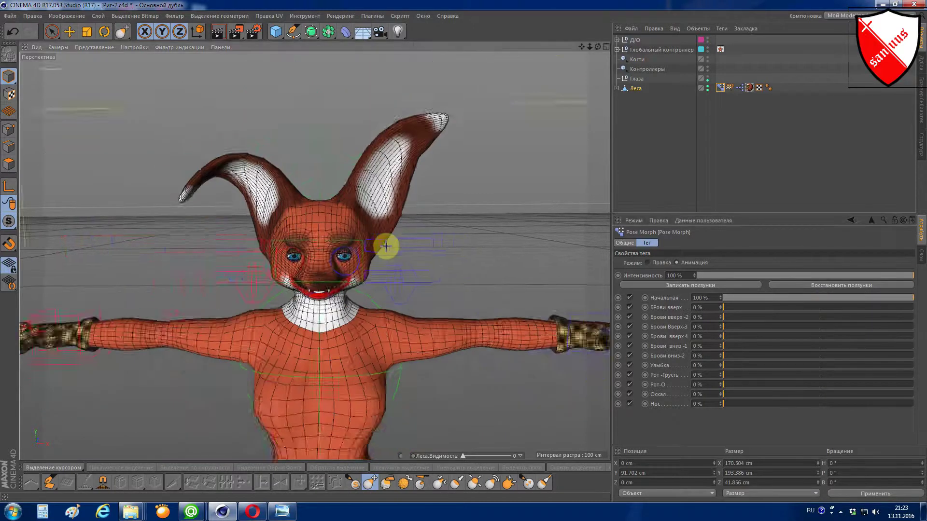
scroll(386, 247, up, 2)
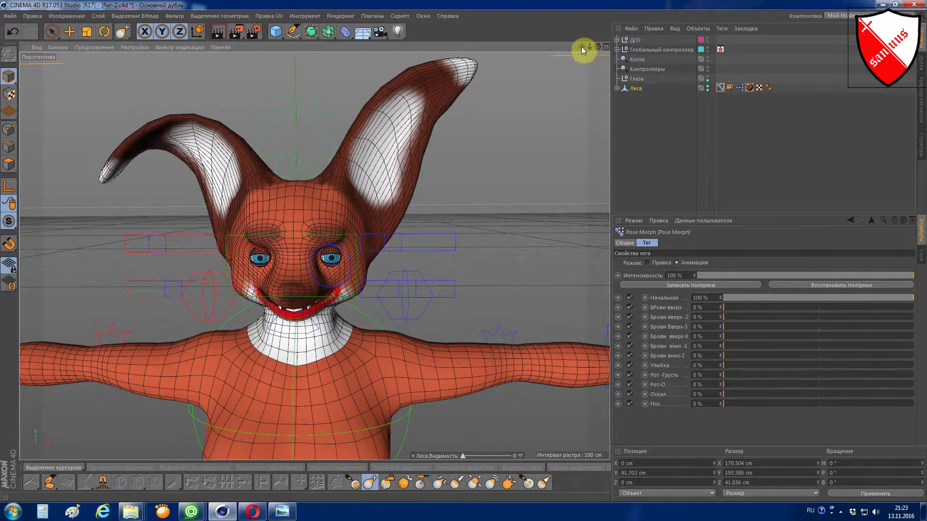
drag(582, 49, 512, 68)
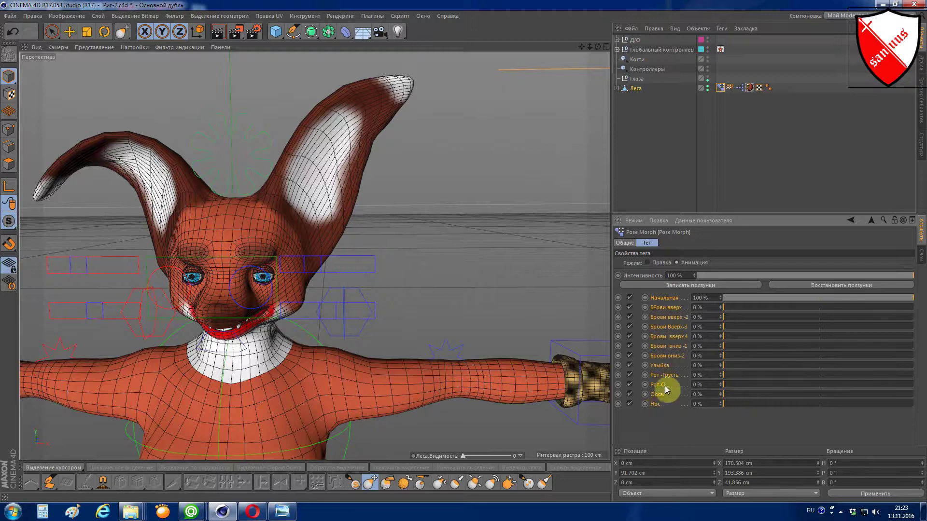
- Add the Pose Morph sliders to the viewport HUD and move the panel top-right
right_click(667, 326)
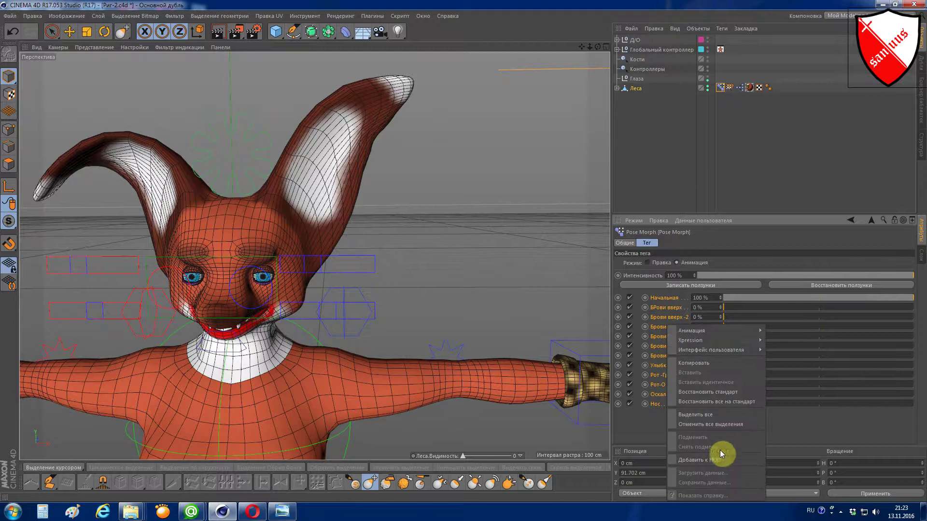
click(719, 465)
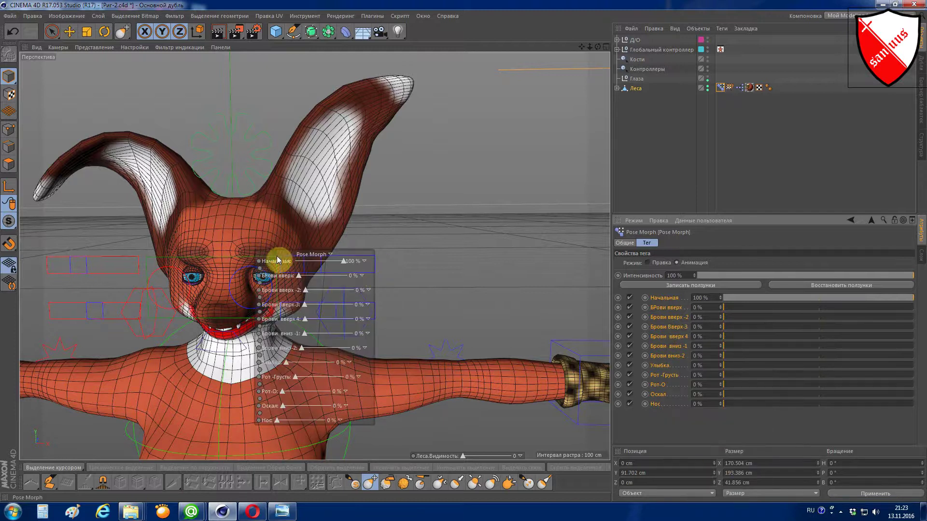
drag(256, 261, 514, 56)
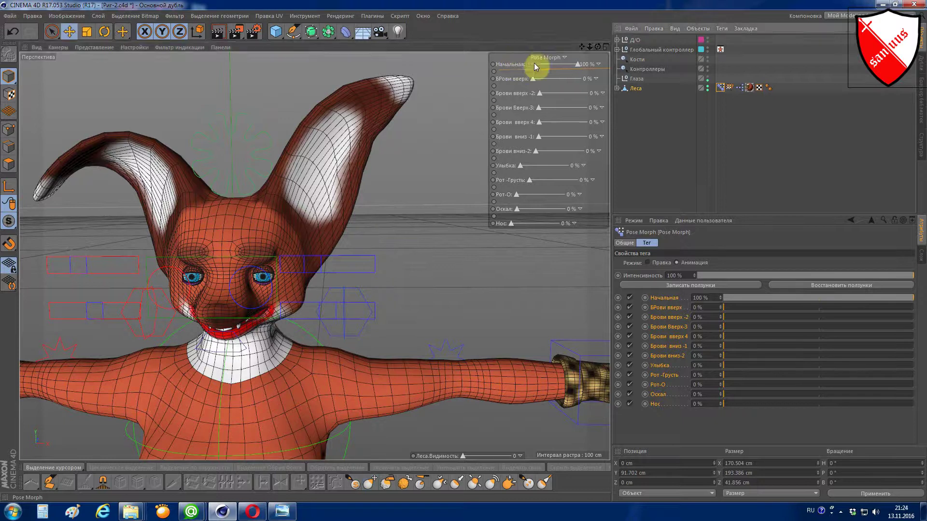
- Set the HUD panel's Показ to Всегда and confirm it stays visible unselected
right_click(534, 62)
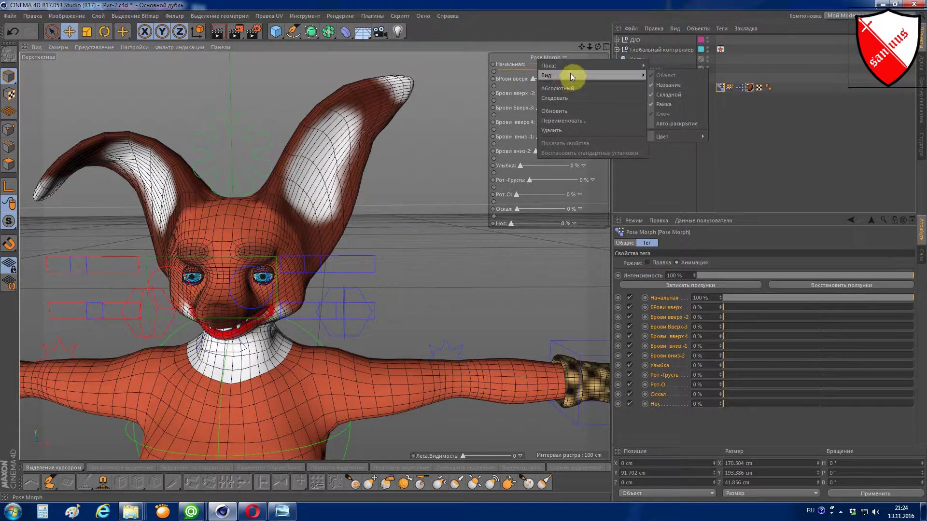
mouse_move(579, 65)
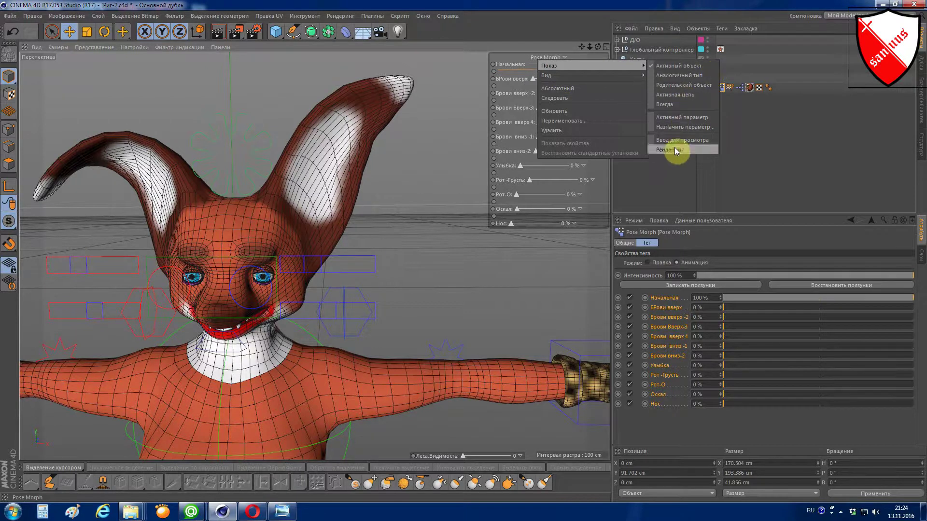
click(677, 103)
click(444, 260)
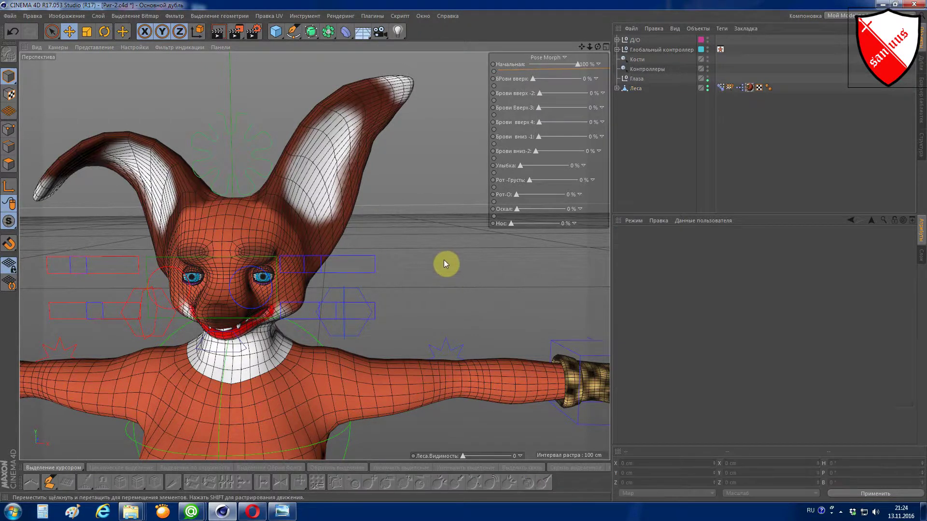
scroll(443, 258, down, 2)
scroll(442, 256, up, 1)
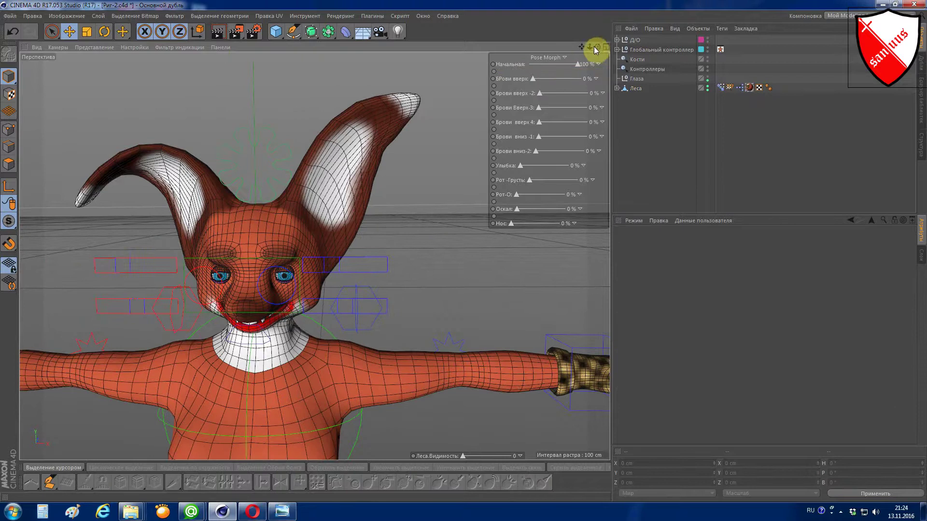
drag(597, 47, 598, 53)
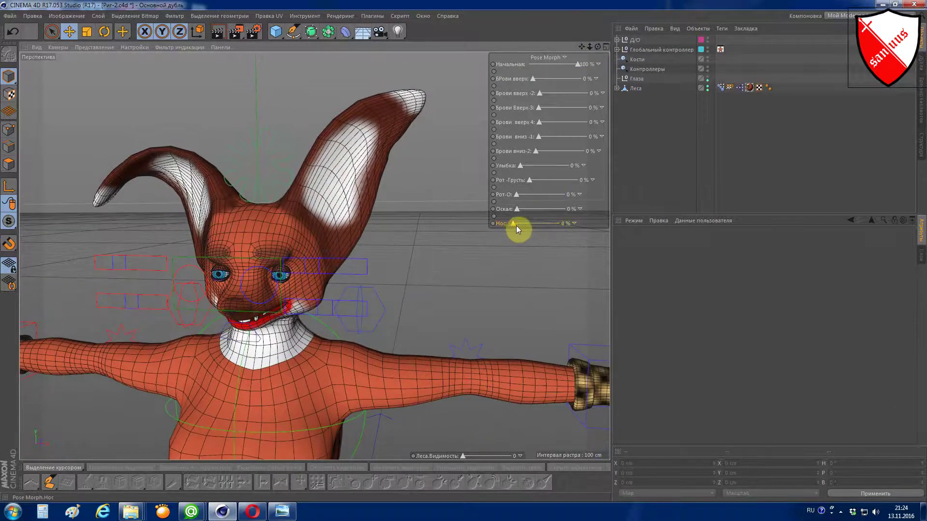
- Test the Нос slider from the HUD, then orbit and pan around the fox's face
mouse_move(517, 225)
mouse_down()
mouse_move(568, 224)
mouse_move(491, 227)
mouse_up()
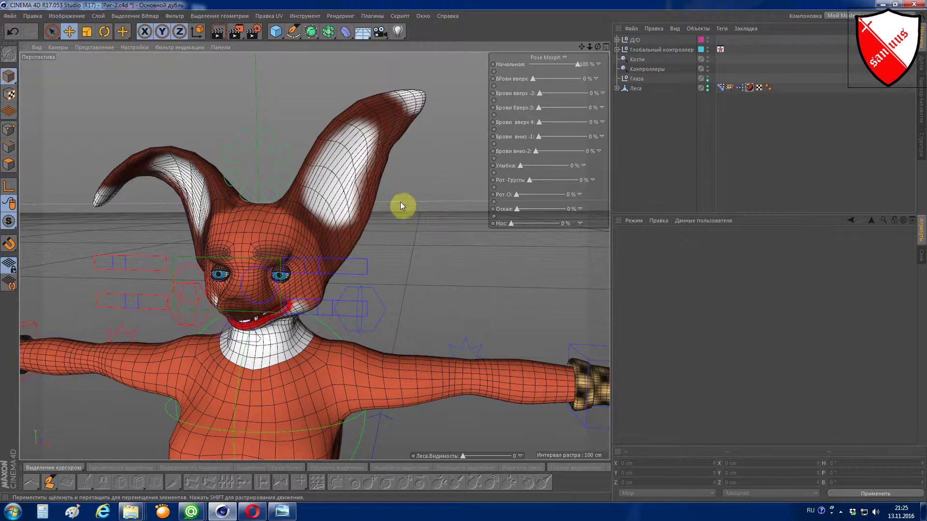
alt+drag(400, 203, 297, 226)
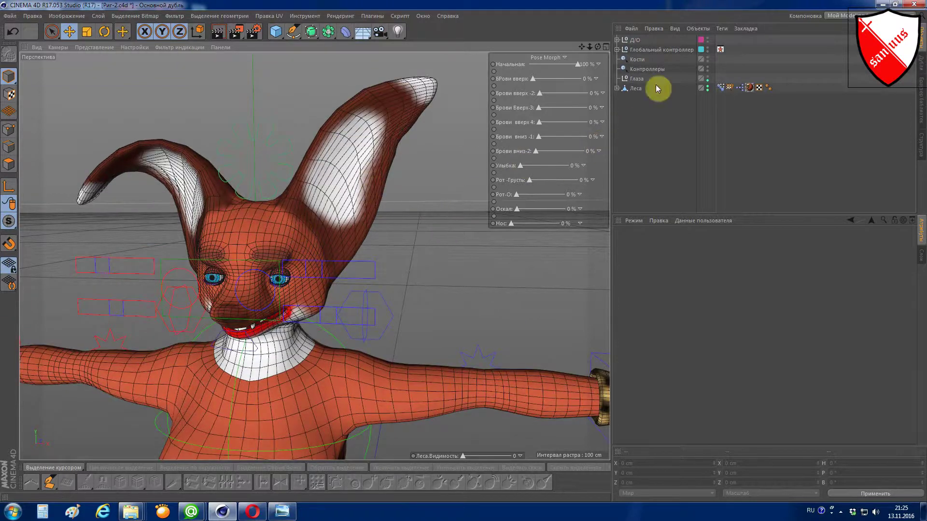
drag(581, 45, 572, 54)
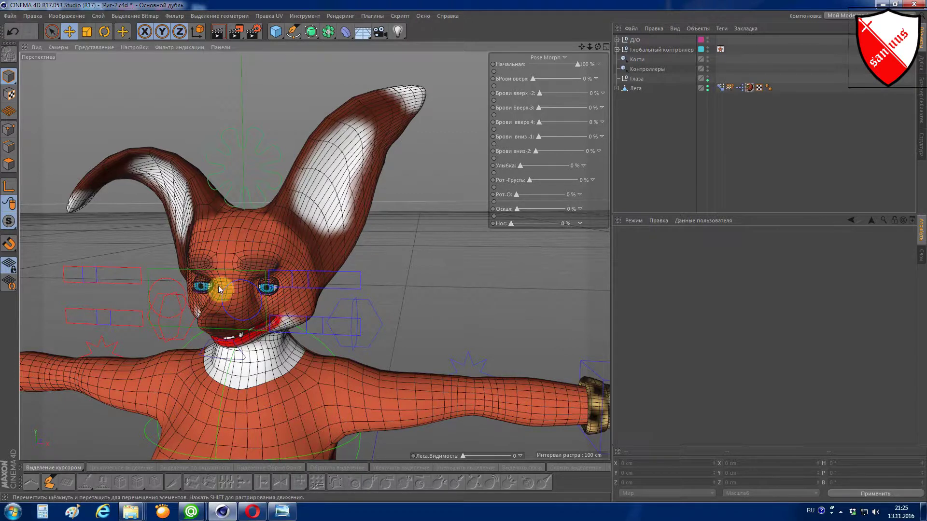
alt+drag(314, 280, 304, 285)
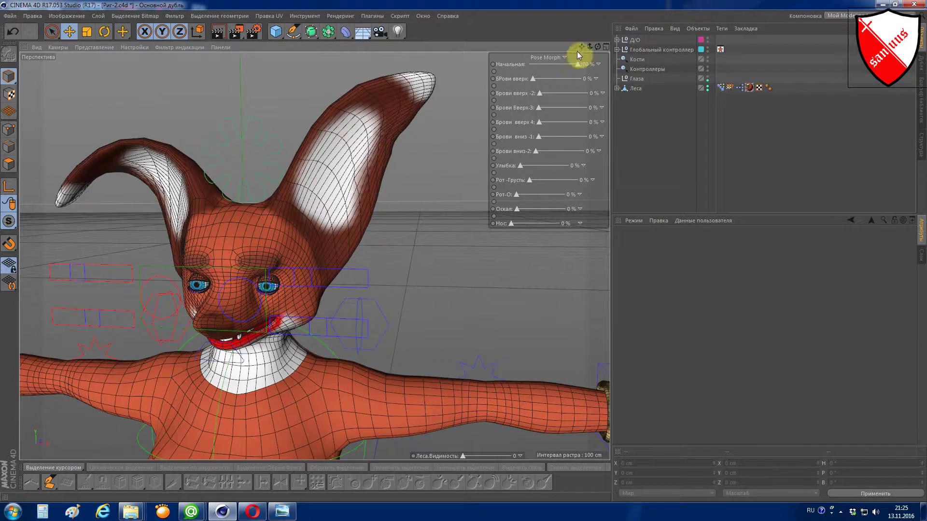
drag(598, 47, 597, 47)
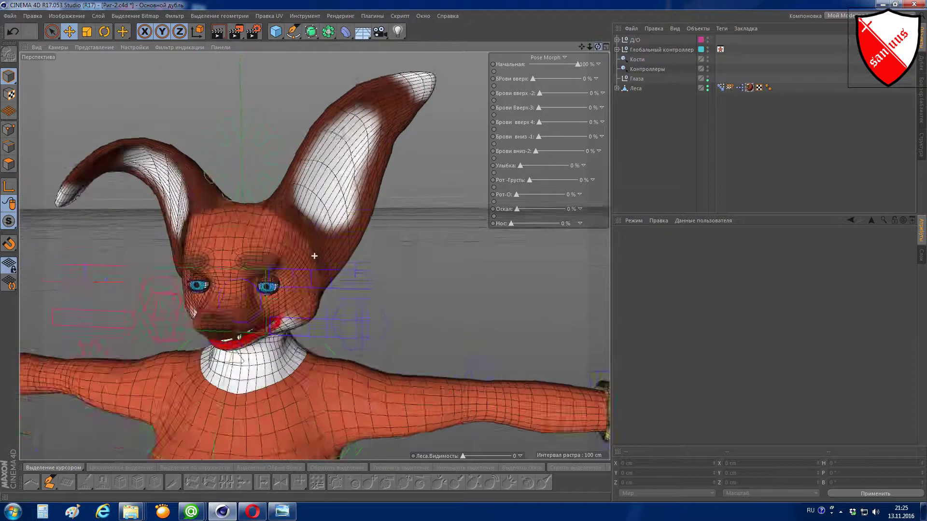
drag(314, 255, 552, 83)
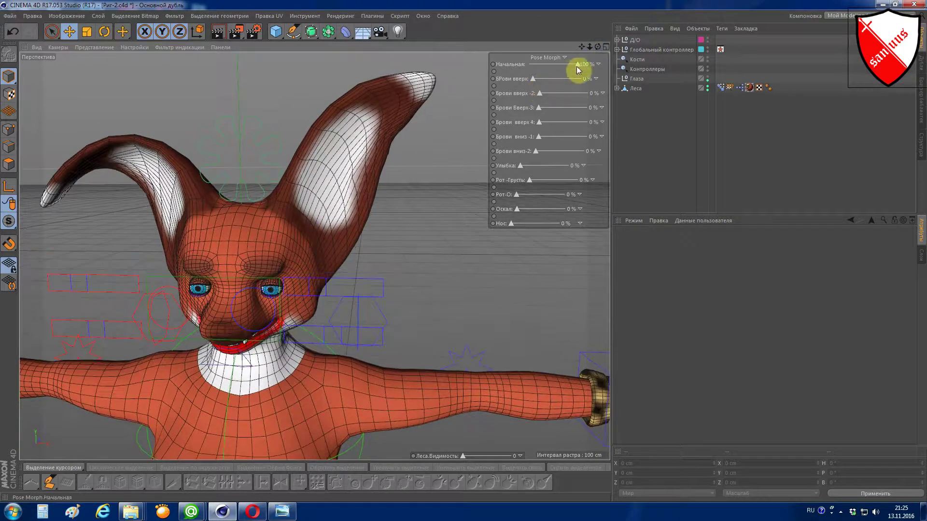
alt+drag(268, 226, 460, 162)
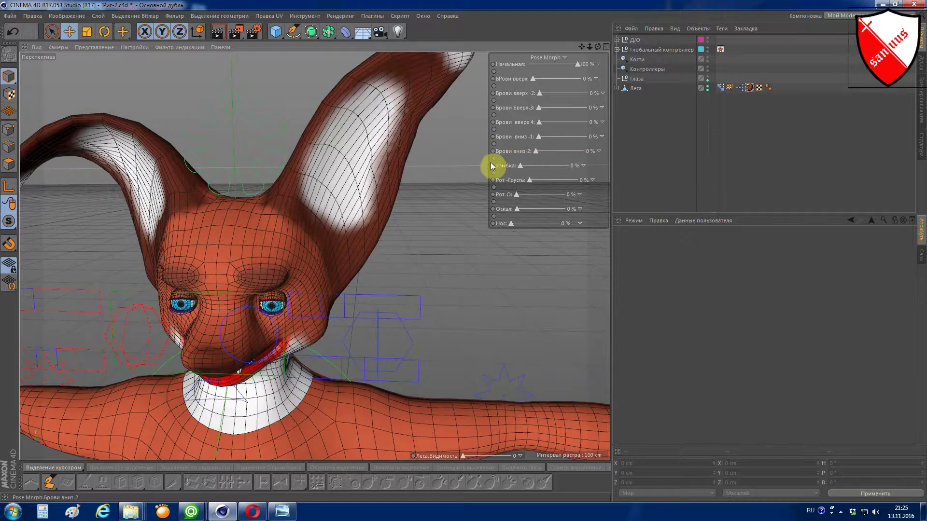
scroll(433, 178, down, 1)
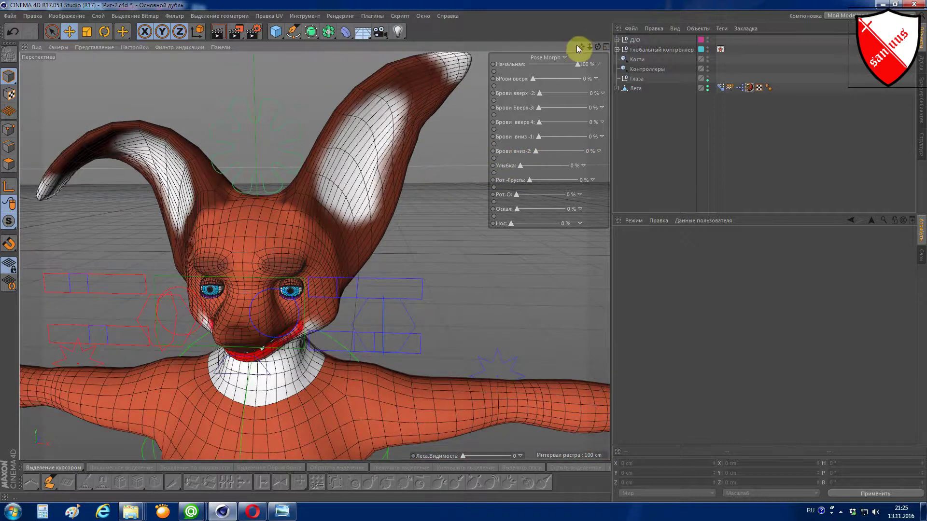
mouse_move(580, 48)
mouse_down()
mouse_move(562, 54)
mouse_move(600, 89)
mouse_move(490, 93)
mouse_move(608, 97)
mouse_move(493, 99)
mouse_move(598, 107)
mouse_move(508, 101)
mouse_up()
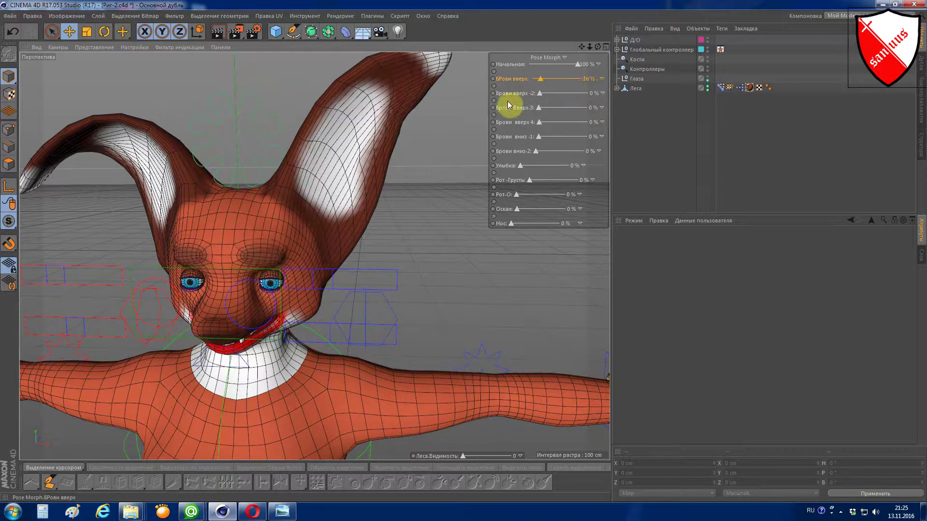
- Reset Брови вверх and Брови Вверх-3 to 0%, test Брови вверх -2, and raise Оскал
click(543, 95)
mouse_move(567, 100)
mouse_down()
mouse_move(601, 101)
mouse_move(515, 99)
mouse_move(606, 111)
mouse_move(486, 111)
mouse_move(597, 126)
mouse_move(492, 128)
mouse_move(638, 151)
mouse_move(490, 140)
mouse_move(589, 154)
mouse_move(567, 154)
mouse_up()
click(534, 124)
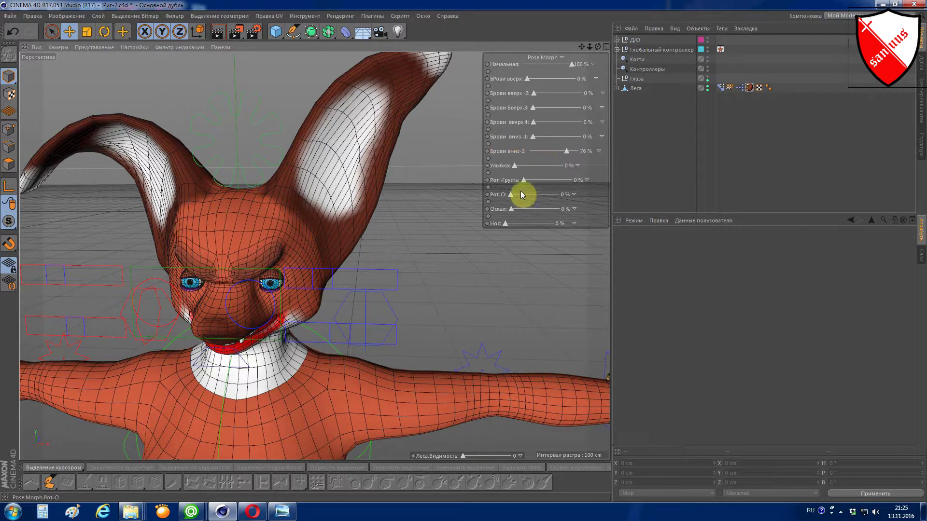
drag(515, 209, 565, 209)
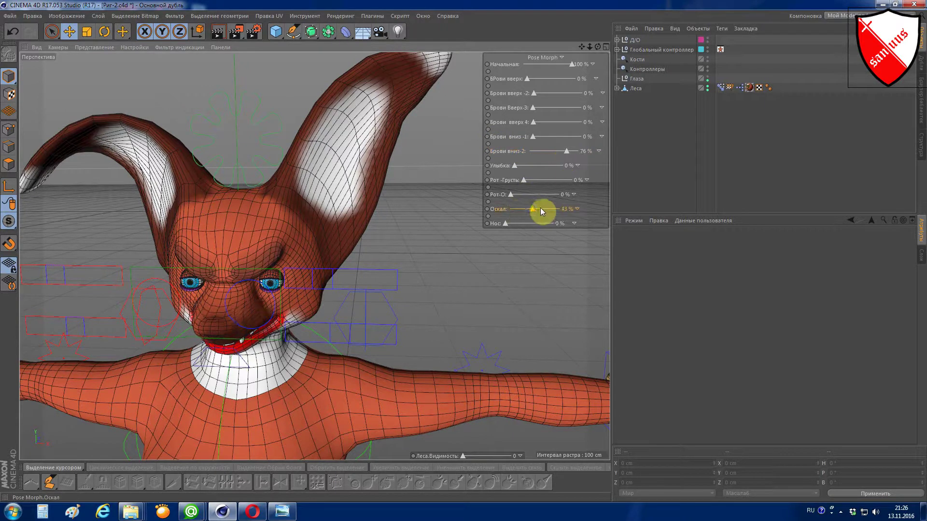
- Move closer, then set Брови вниз-2, Начальная and Оскал to 0%
alt+drag(296, 239, 227, 289)
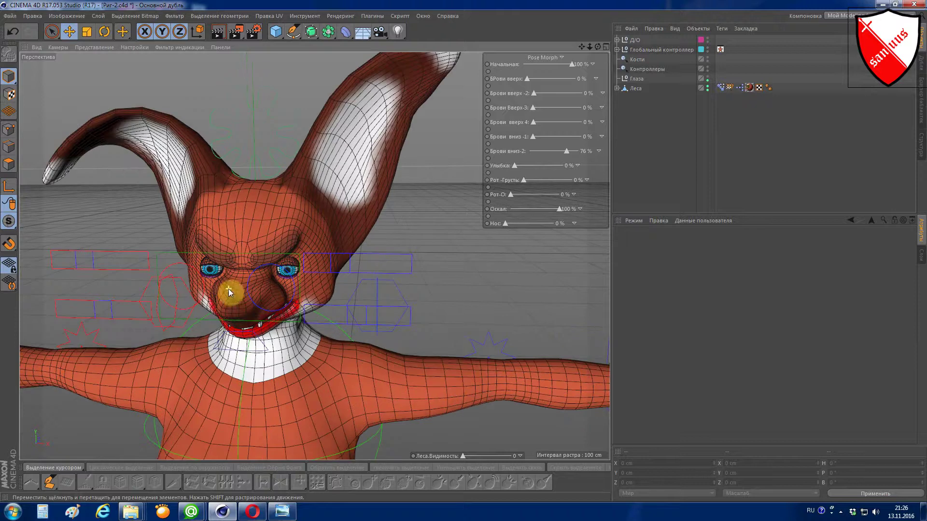
mouse_move(598, 46)
mouse_down()
mouse_move(315, 256)
mouse_move(497, 46)
mouse_up()
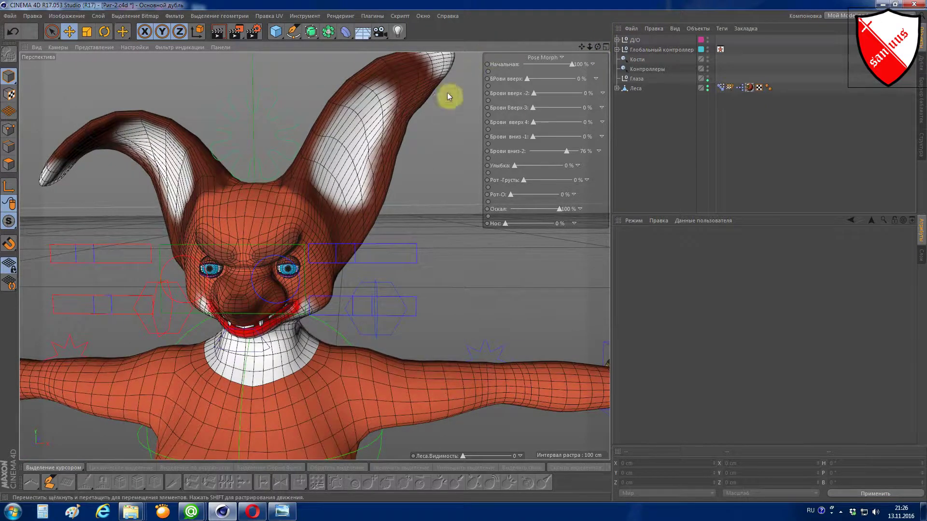
scroll(444, 89, down, 2)
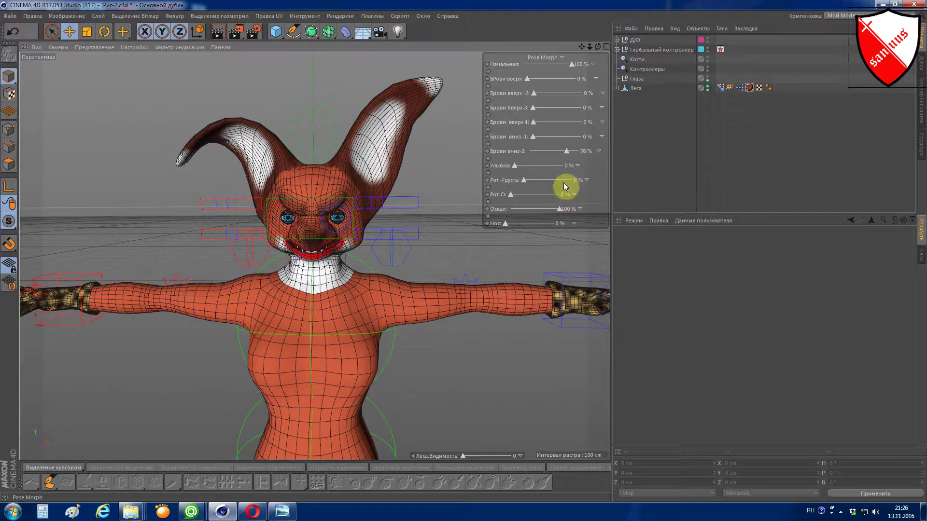
drag(567, 154, 450, 150)
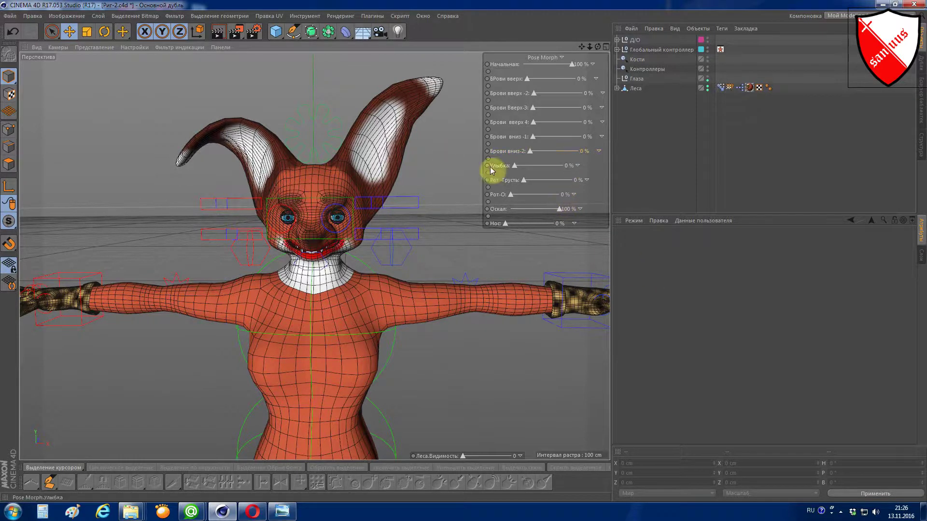
drag(571, 64, 457, 65)
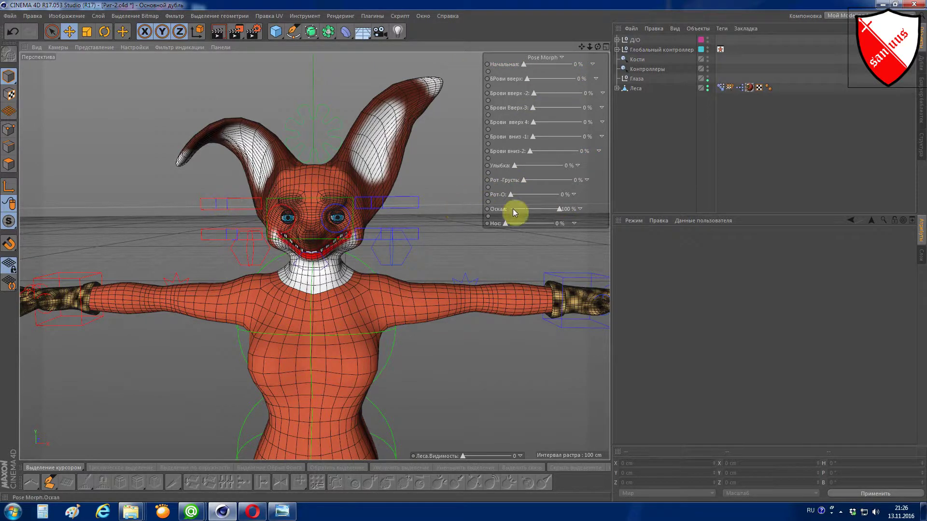
drag(560, 213, 447, 210)
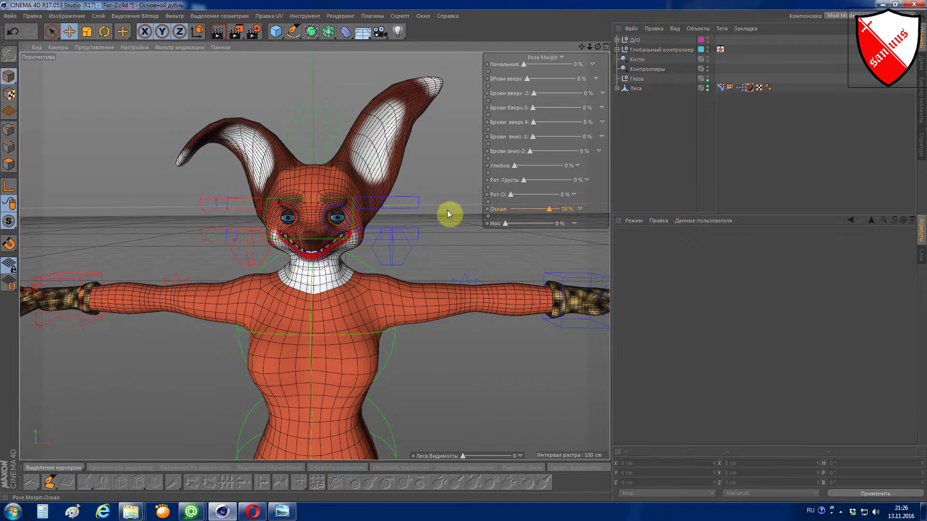